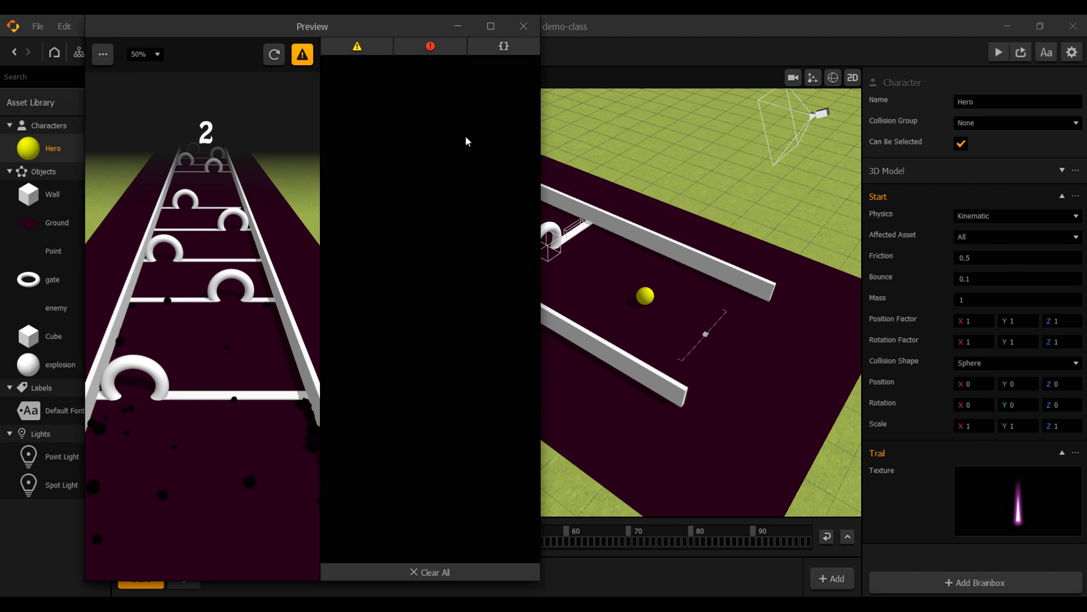
Close the preview and set the Affected Asset of the Point object's If Collide node to Hero.
left_click(524, 26)
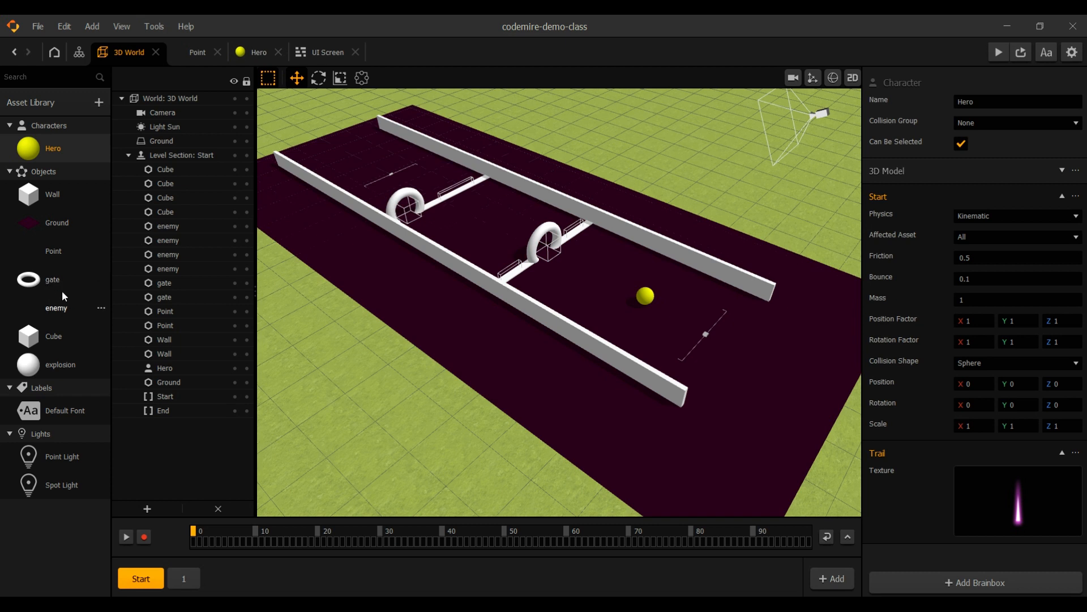
double_click(56, 251)
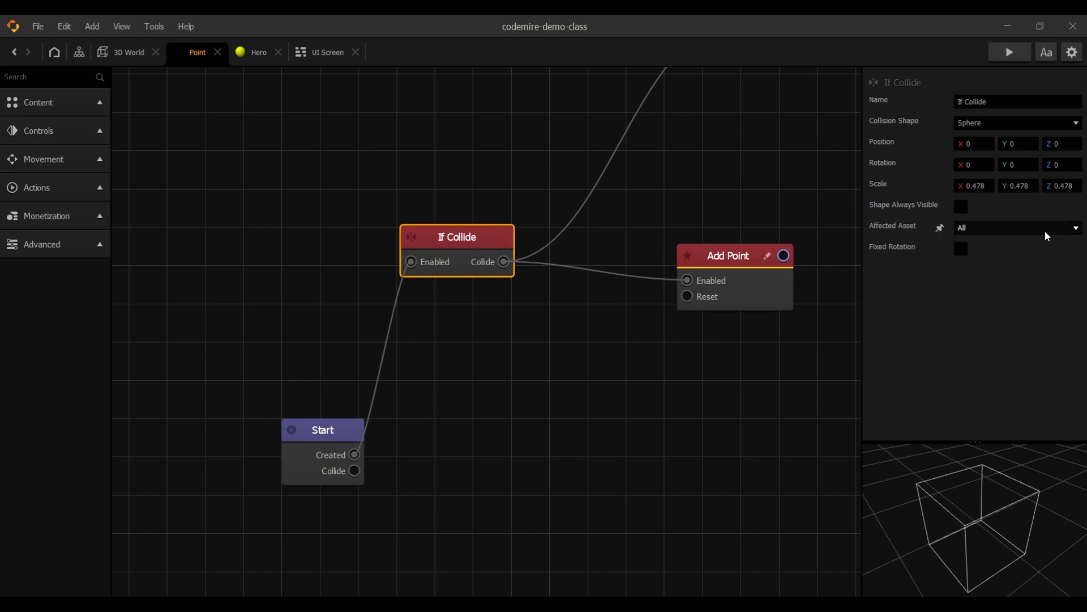
left_click(996, 236)
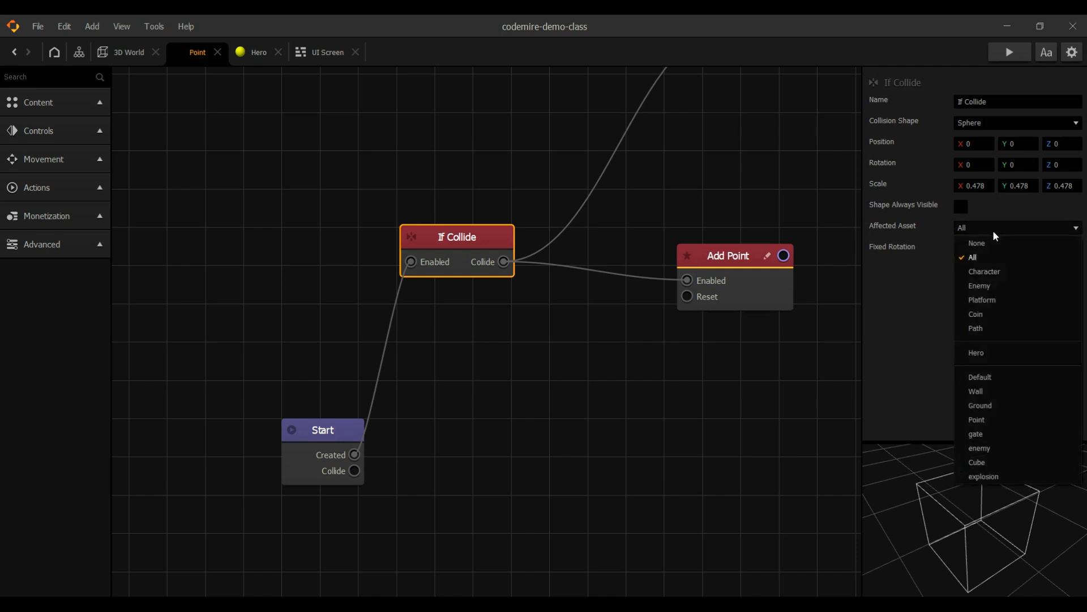
left_click(996, 353)
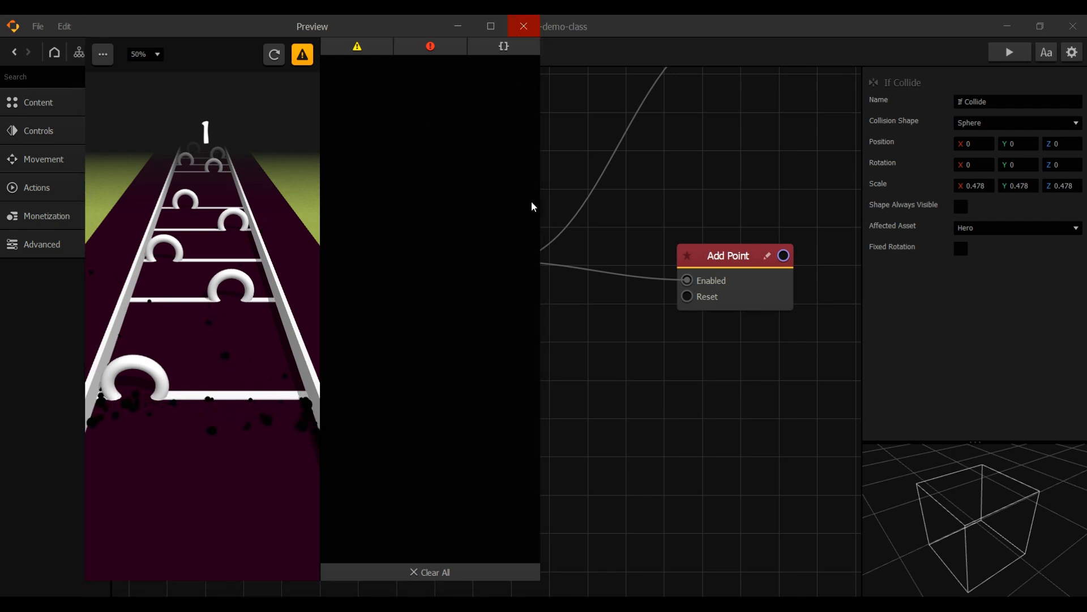
Add a UI Screen node above the existing nodes in the game's scene map and name it Start UI.
left_click(139, 52)
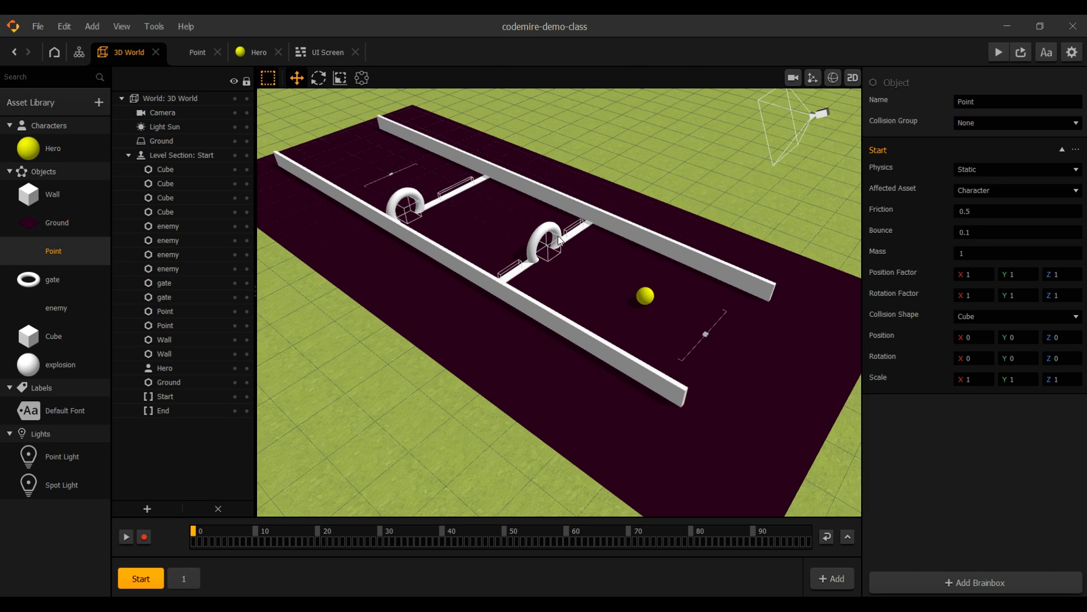
left_click(78, 53)
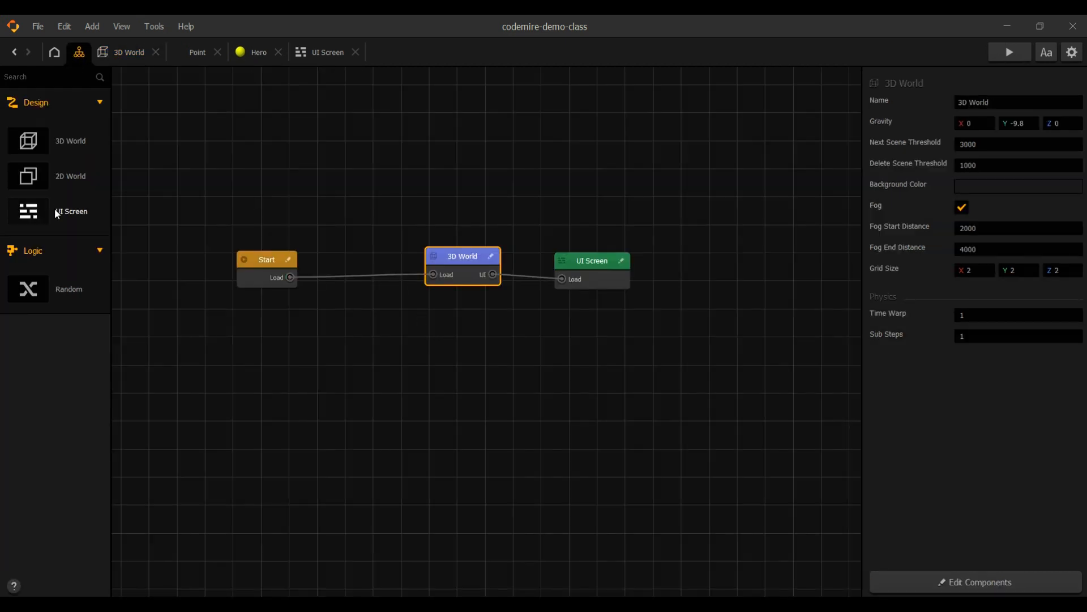
left_click_drag(56, 213, 339, 164)
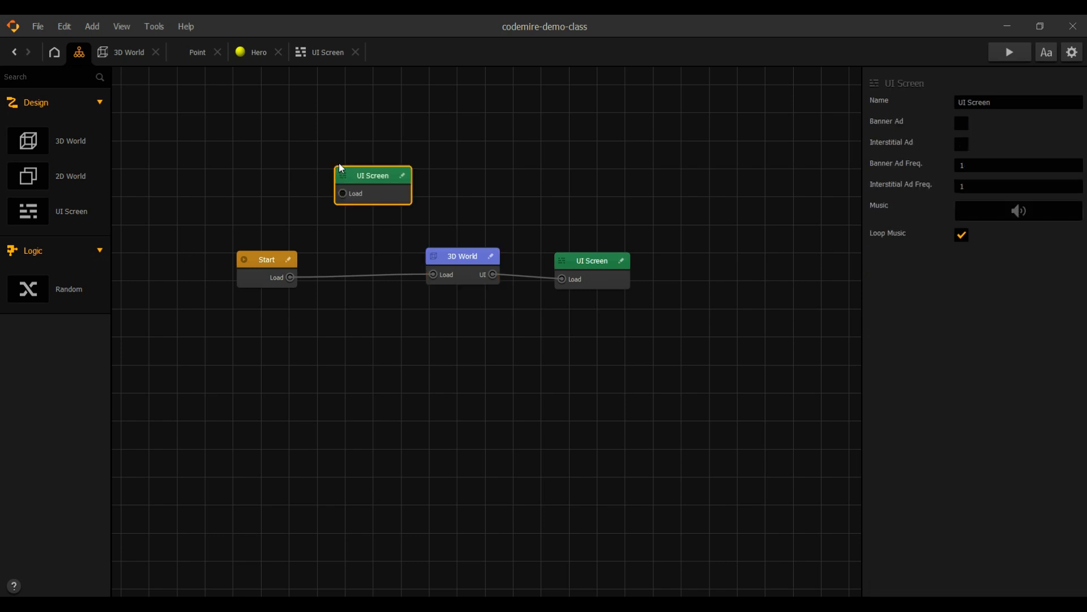
left_click_drag(1017, 107, 922, 106)
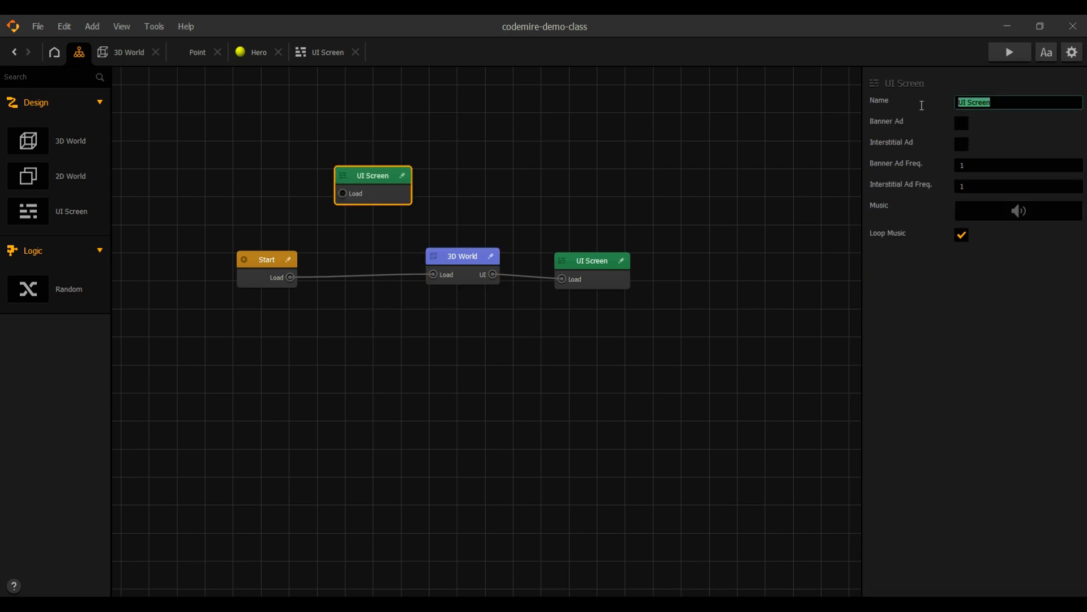
type("Start UI")
key("Return")
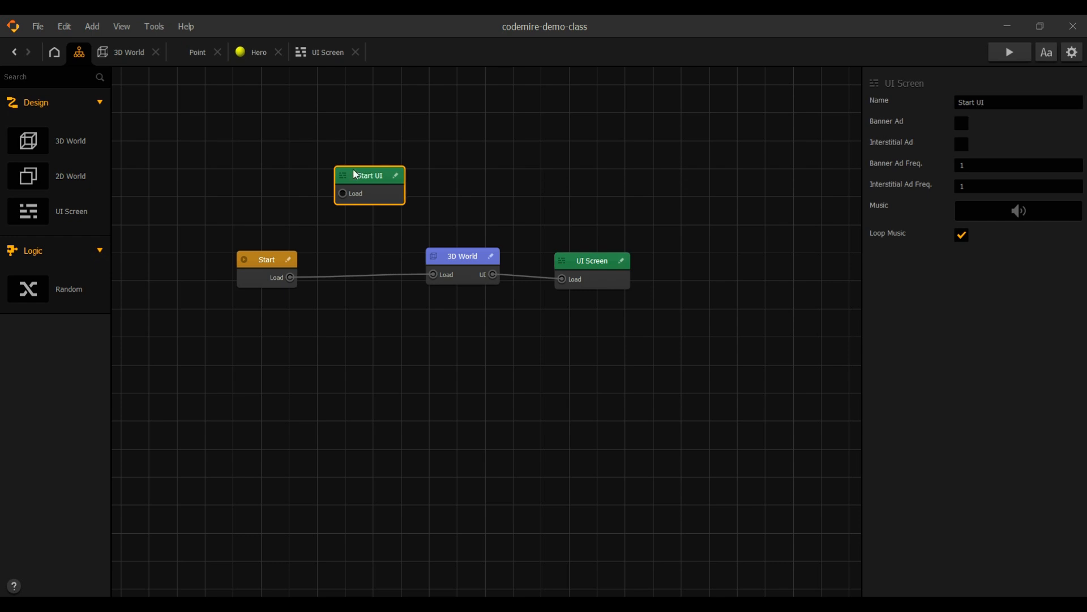
Open the Start UI screen for editing and import Rectangle 68.png from the anim folder onto its canvas.
double_click(372, 183)
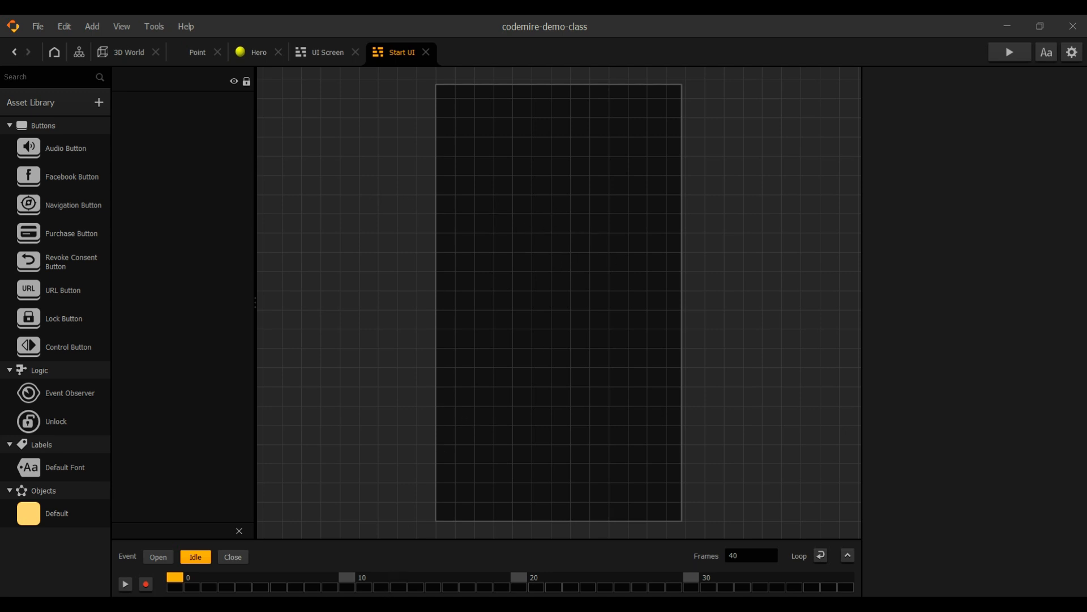
left_click(351, 567)
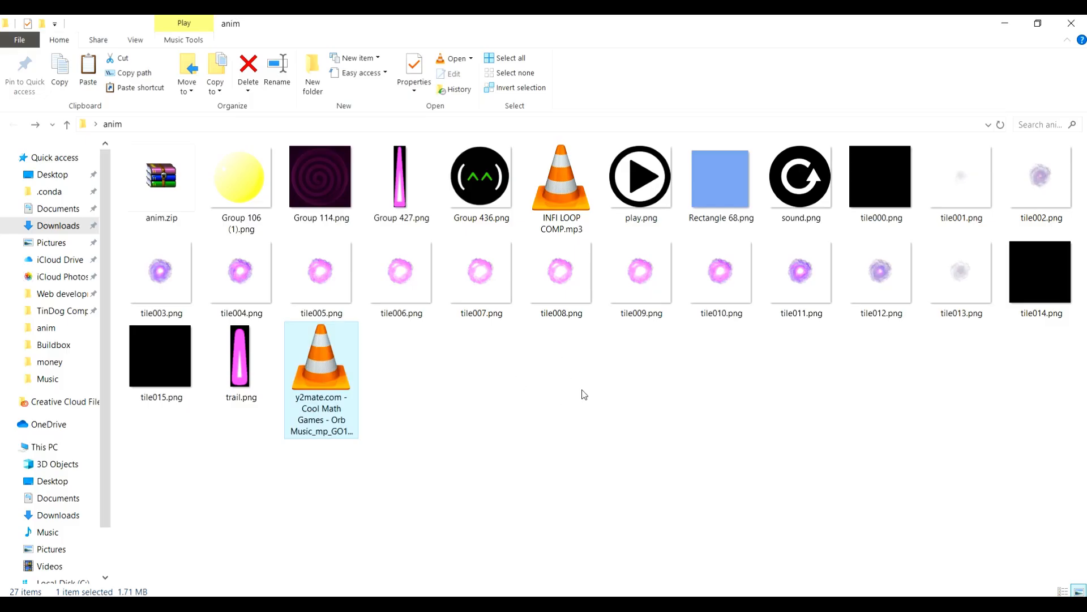
left_click_drag(721, 180, 694, 522)
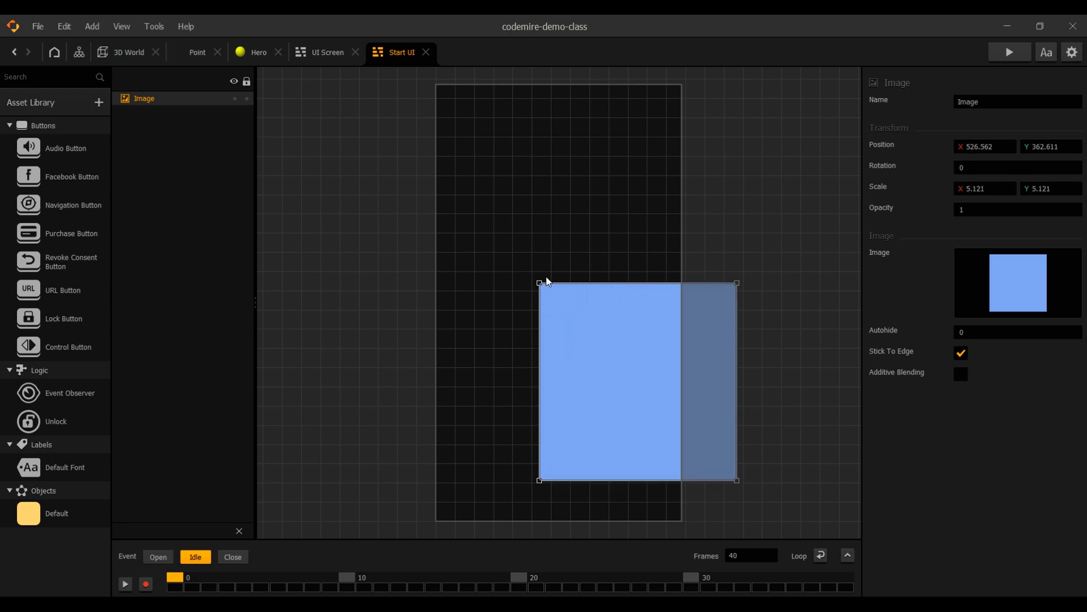
Stretch the blue rectangle to a scale of about 6.53 by 11.57 and centre it to cover the whole screen canvas.
left_click_drag(539, 283, 430, 173)
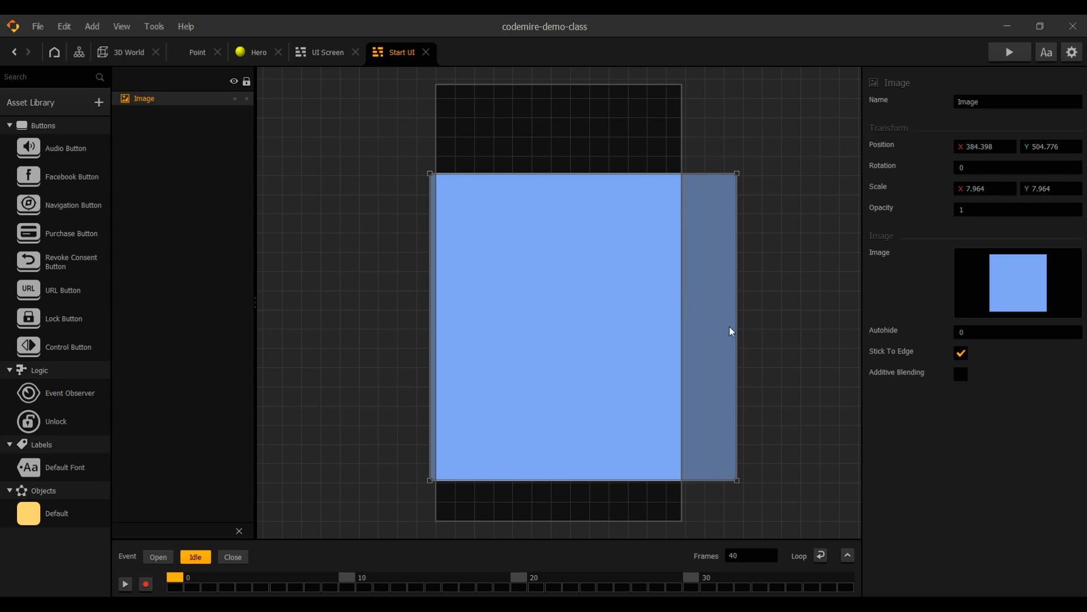
left_click_drag(737, 325, 680, 325)
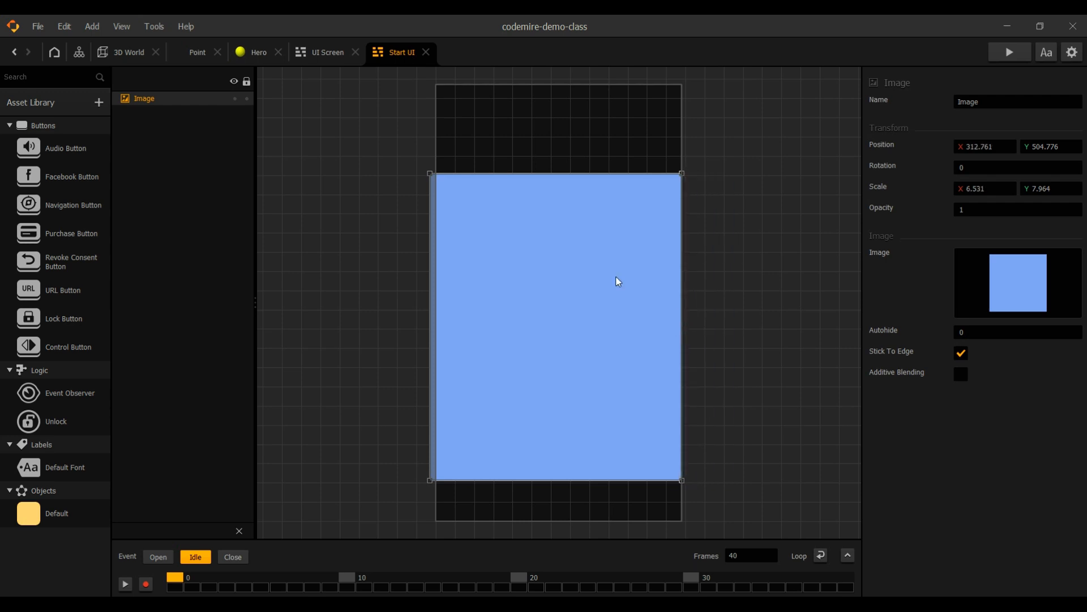
left_click(527, 171)
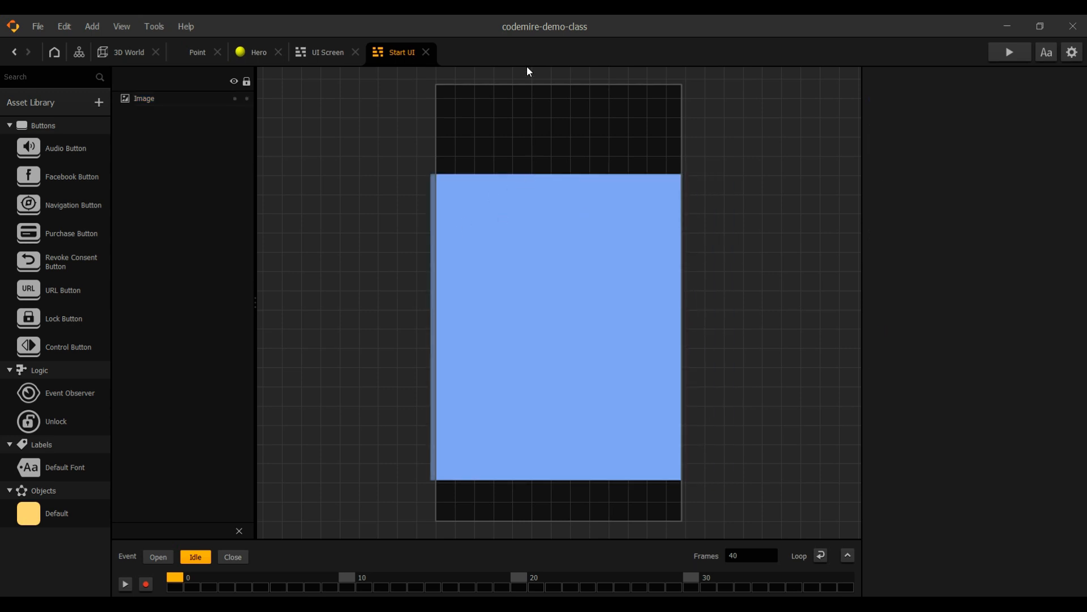
left_click(539, 175)
left_click_drag(539, 175, 536, 78)
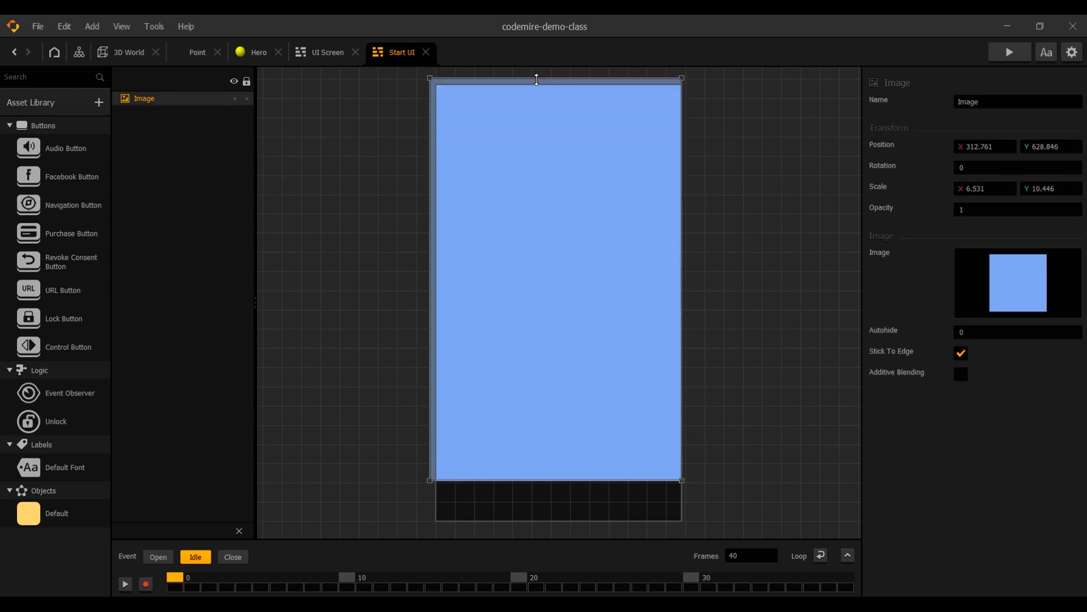
left_click(551, 483)
left_click(554, 479)
left_click_drag(559, 481, 558, 524)
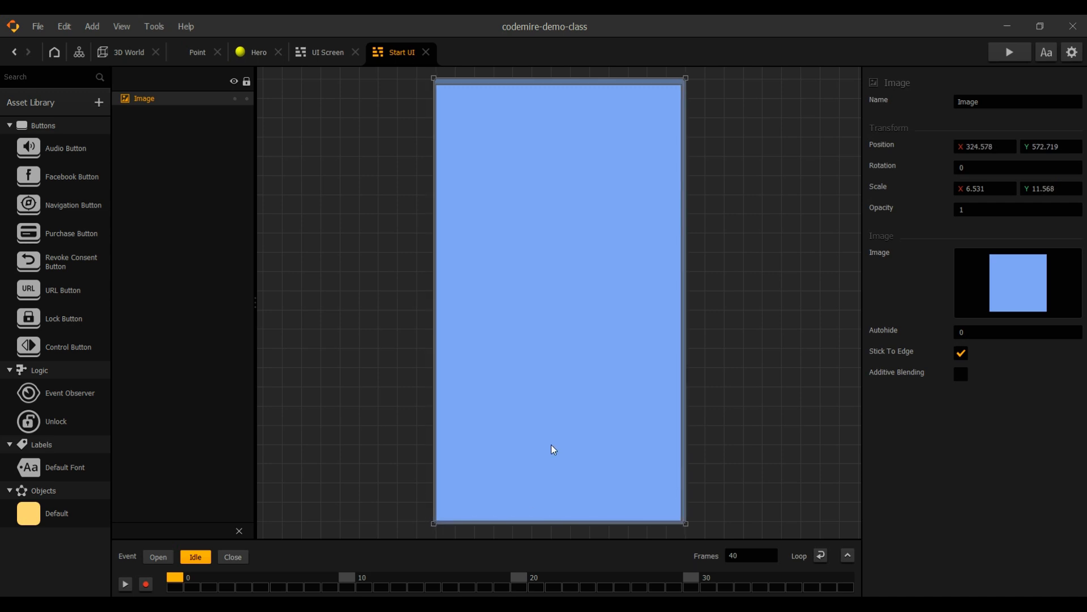
left_click_drag(551, 445, 549, 444)
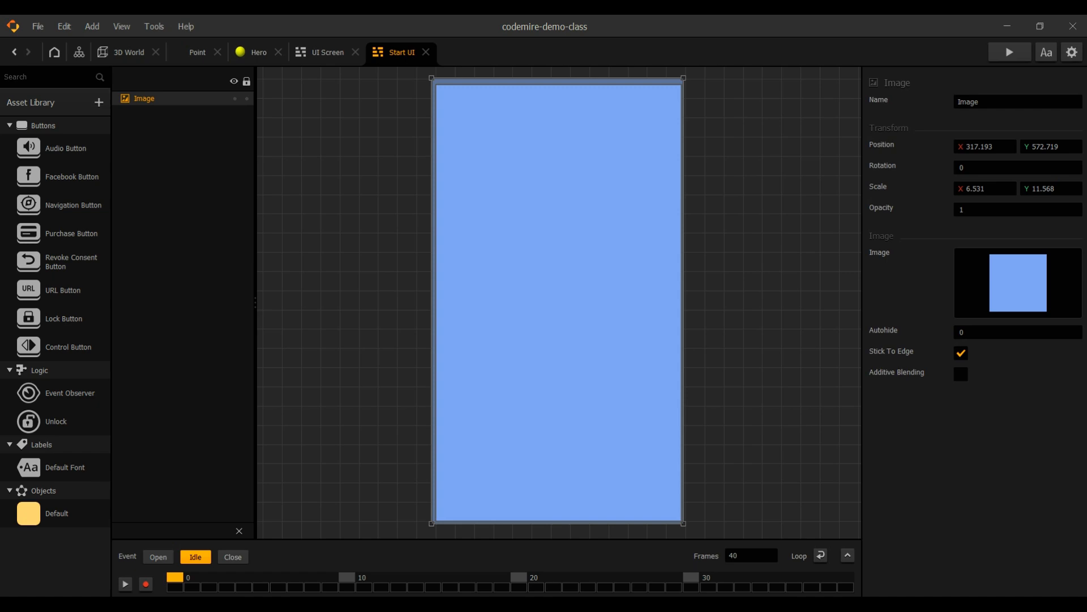
Import the yellow ball image Group 106 (1).png from the anim folder and place the blue background layer beneath it.
left_click(323, 552)
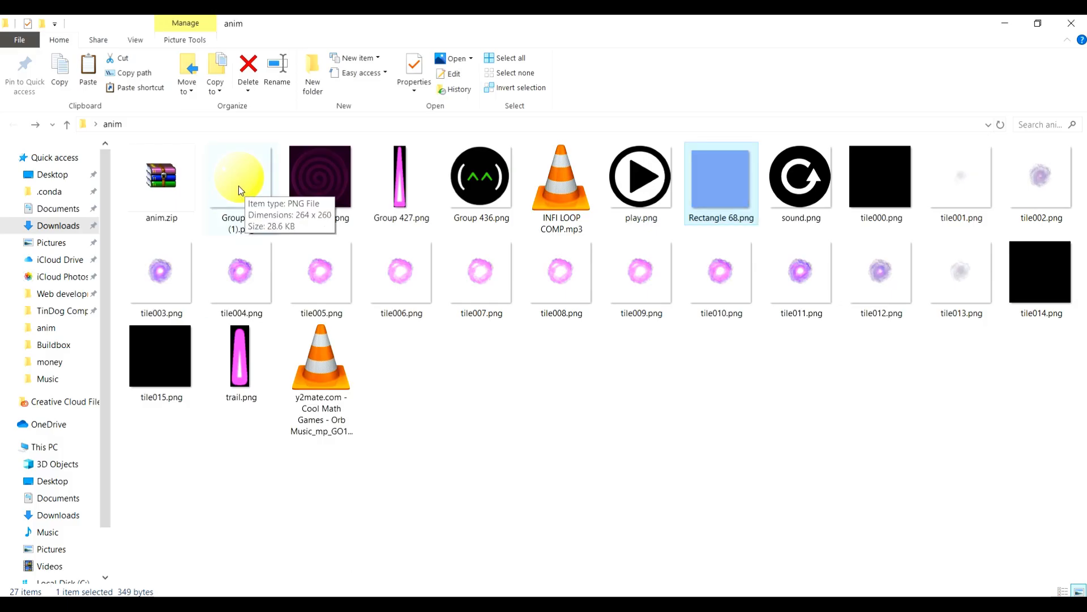
left_click_drag(239, 190, 684, 296)
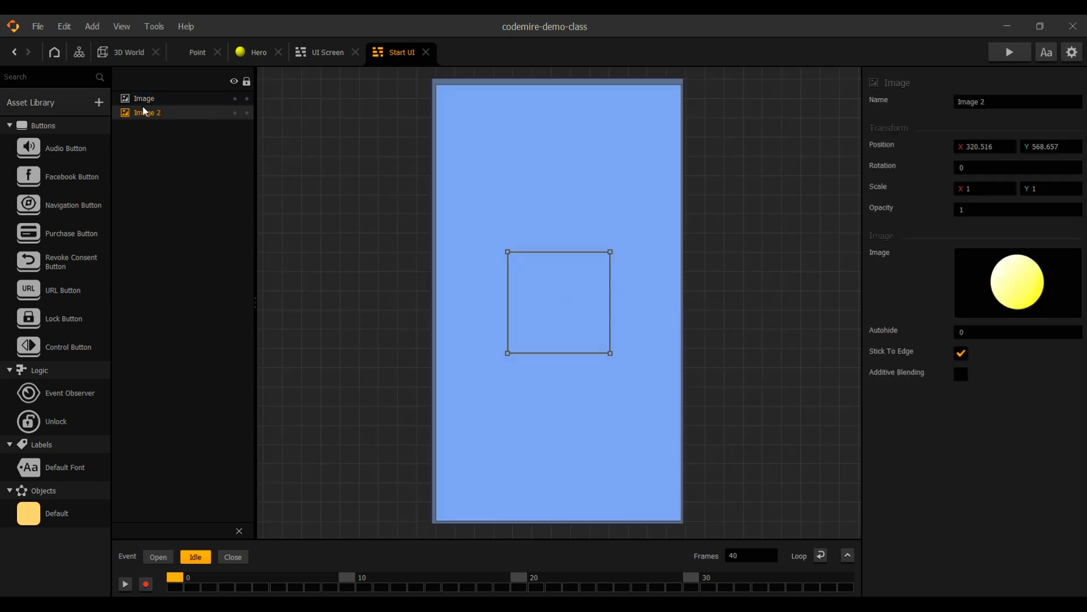
left_click_drag(125, 99, 129, 120)
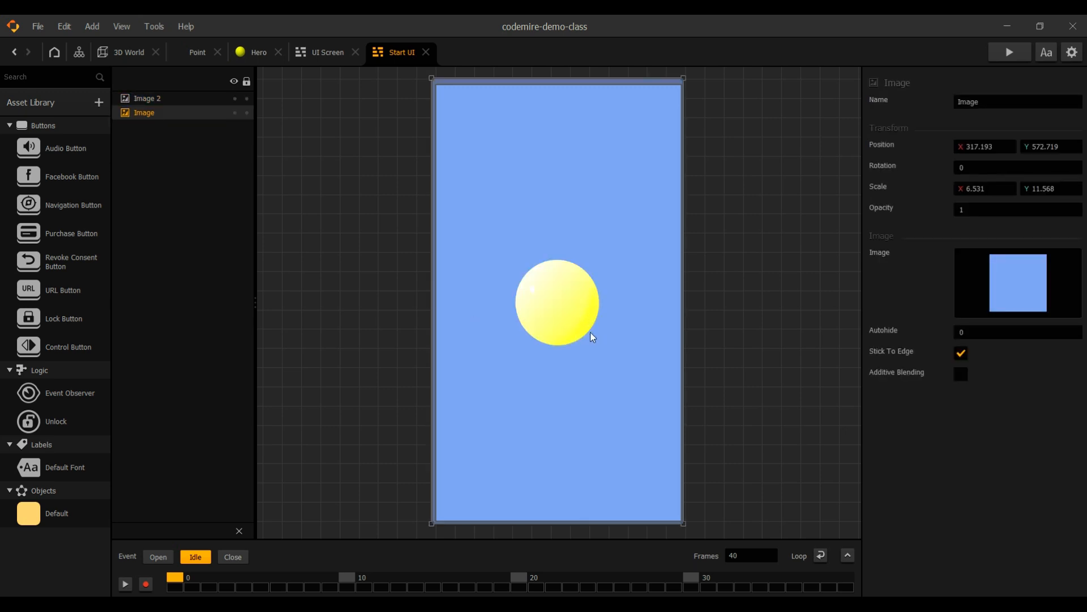
Shrink the yellow ball image to a scale of about 0.84 and centre it near the canvas's upper edge.
left_click(142, 100)
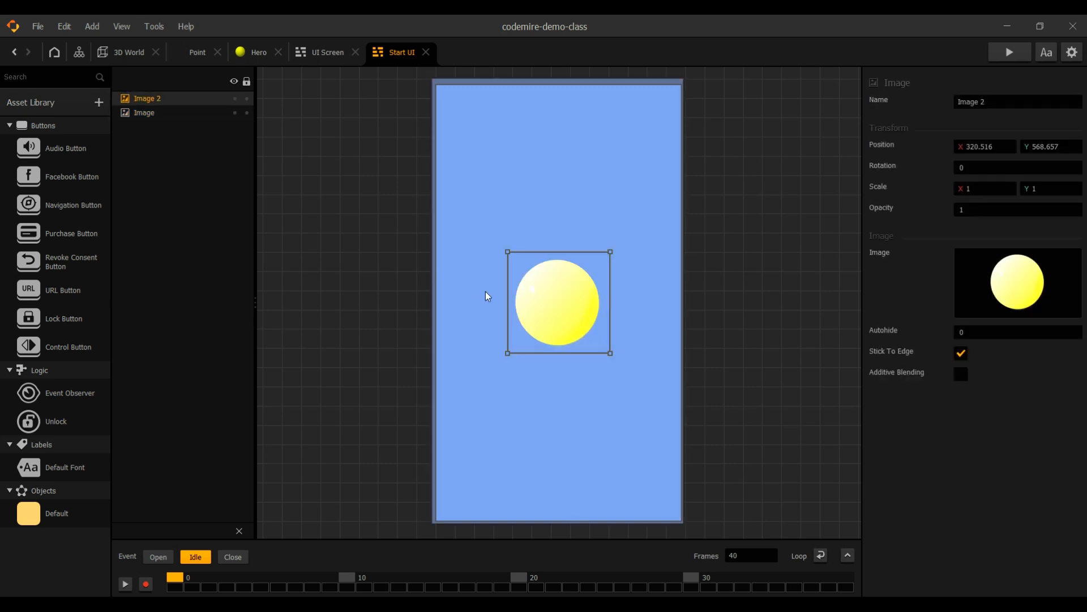
left_click_drag(582, 327, 597, 209)
left_click_drag(552, 177, 552, 169)
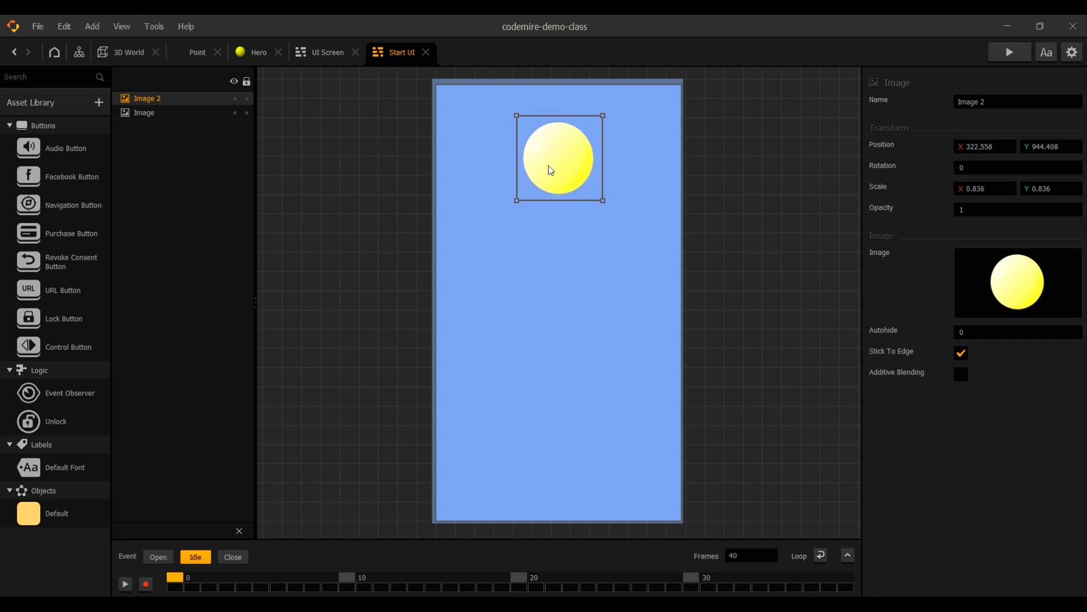
Try an opacity of 0.5 on the blue background image, then restore it to 1.
left_click(145, 113)
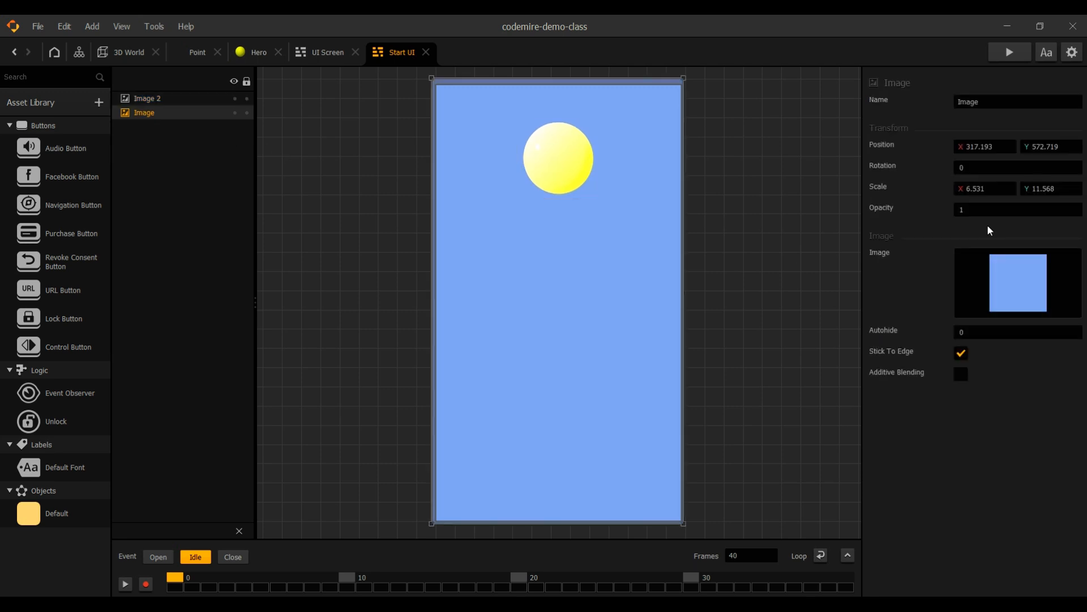
left_click(973, 209)
key("Return")
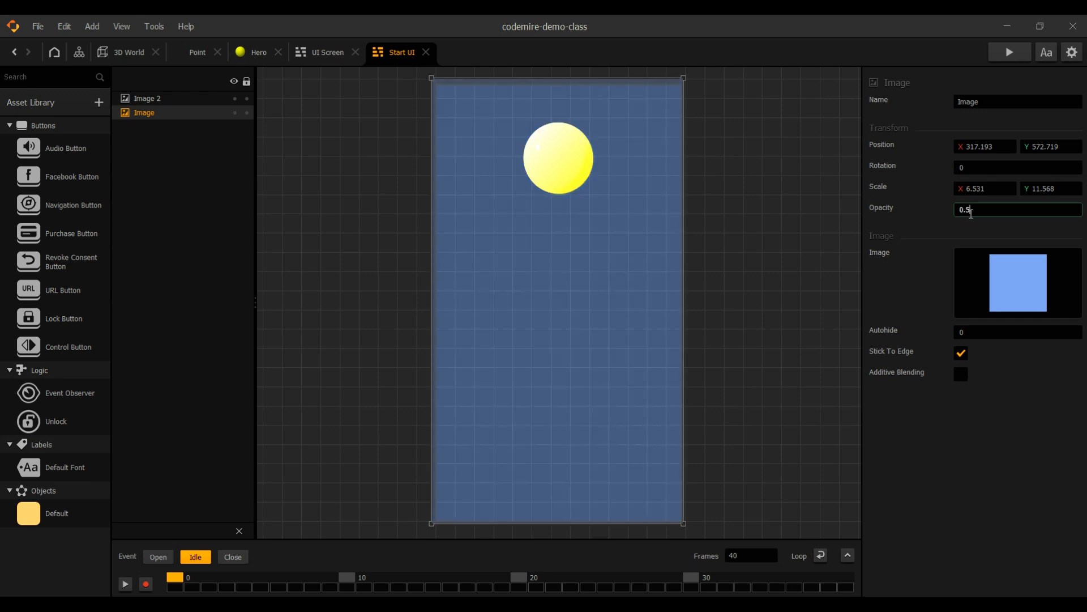
left_click_drag(973, 213, 957, 214)
type("1")
key("Return")
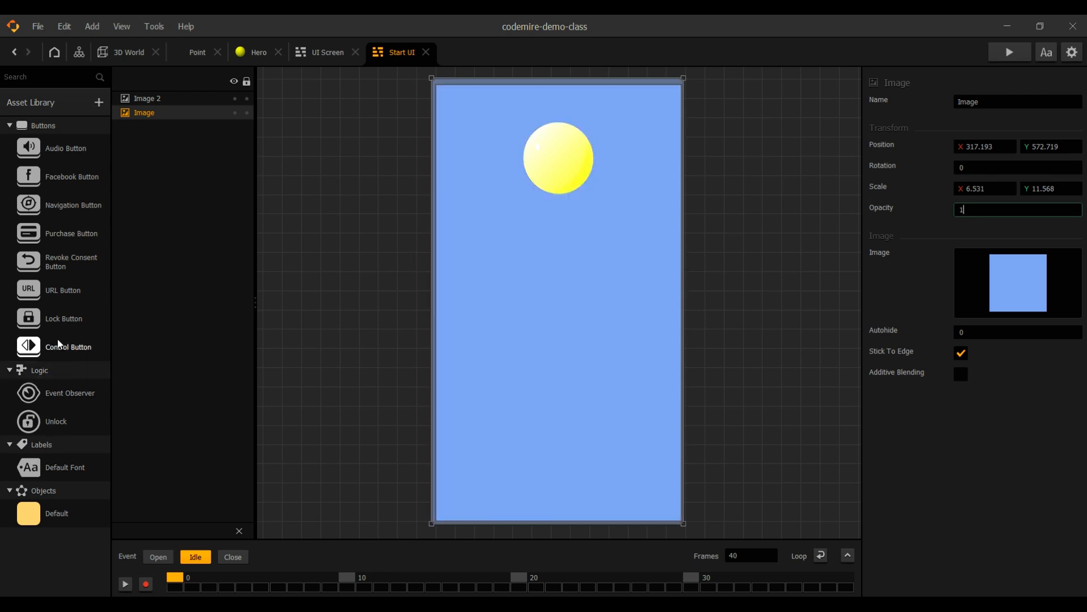
Add a Default Font label below the yellow ball and order it above both images in the layer stack.
left_click_drag(37, 473, 533, 236)
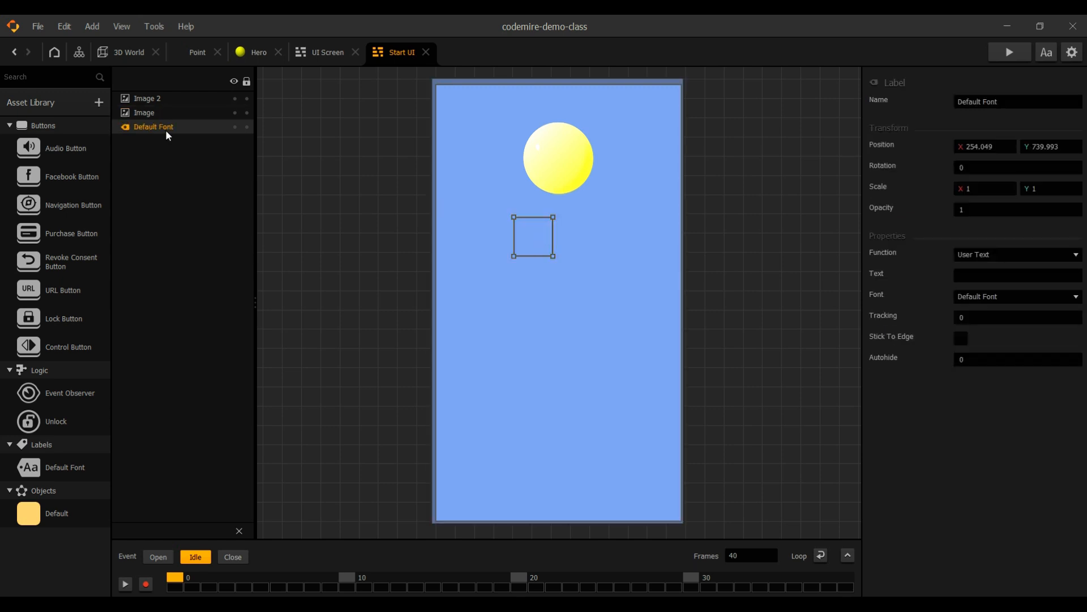
mouse_move(141, 128)
left_mouse_down()
mouse_move(130, 85)
mouse_move(122, 108)
mouse_move(121, 88)
mouse_move(126, 137)
left_mouse_up()
left_click_drag(123, 98, 127, 141)
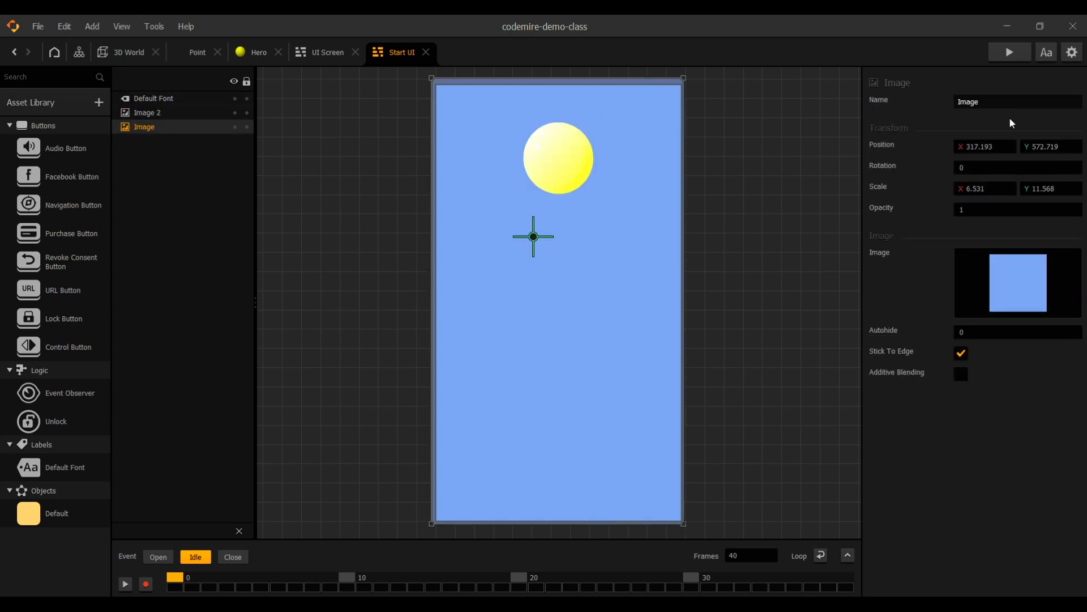
Set the text of the new label to "Running Ball".
left_click(533, 237)
left_click(988, 274)
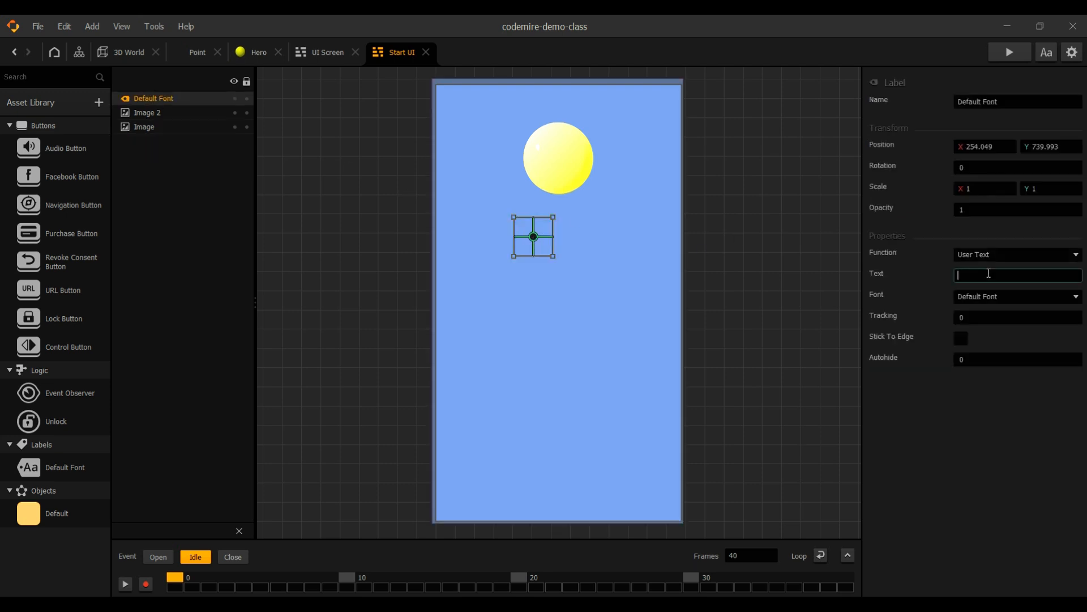
type("Running Ball")
key("Return")
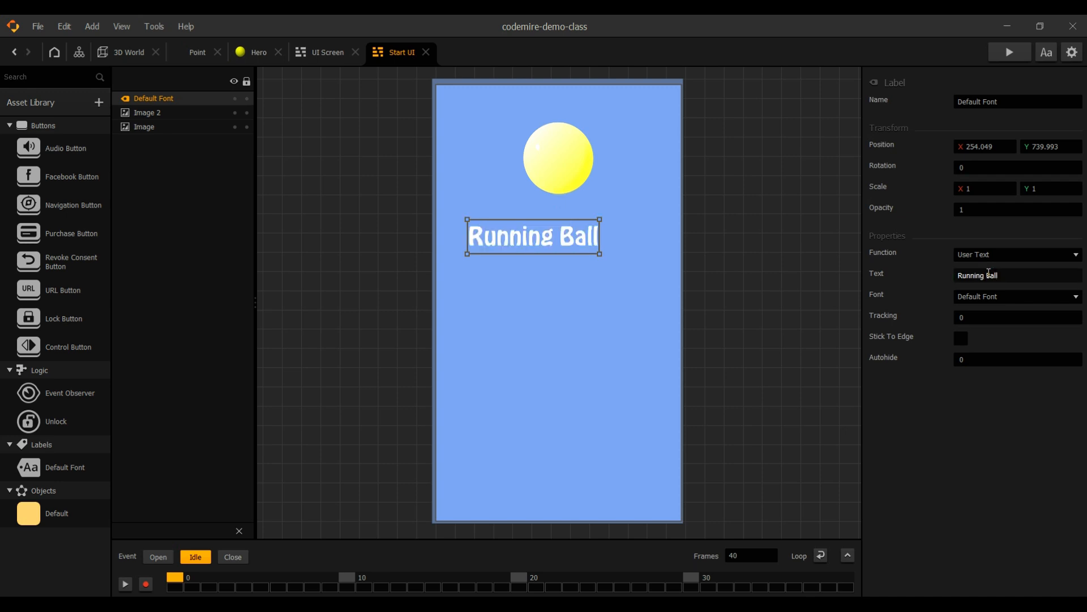
Open the Font Builder and darken the Default Font's main color to near black.
left_click(1046, 53)
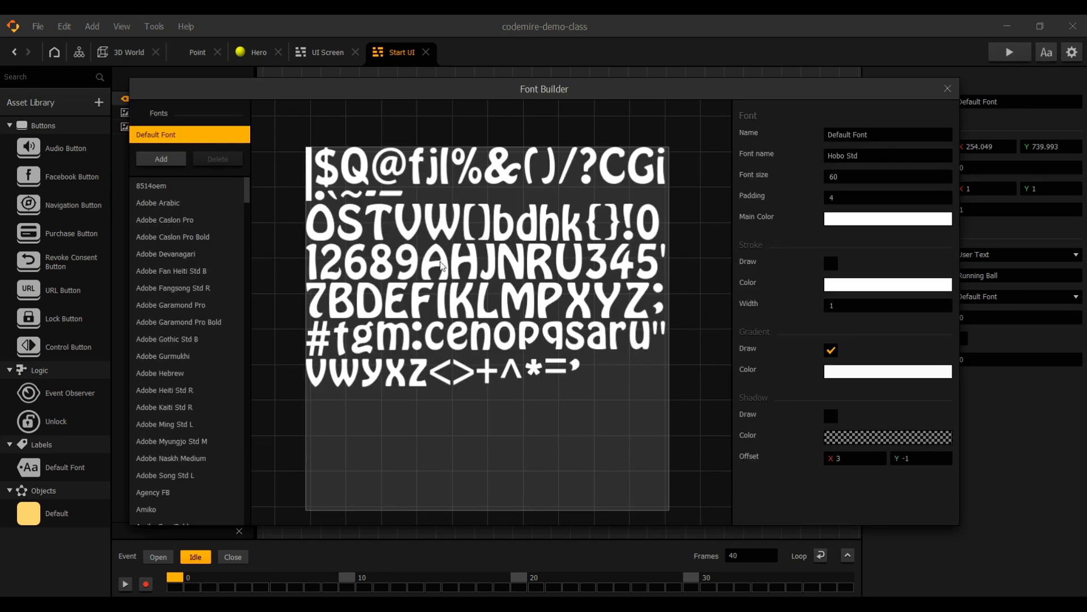
left_click(867, 219)
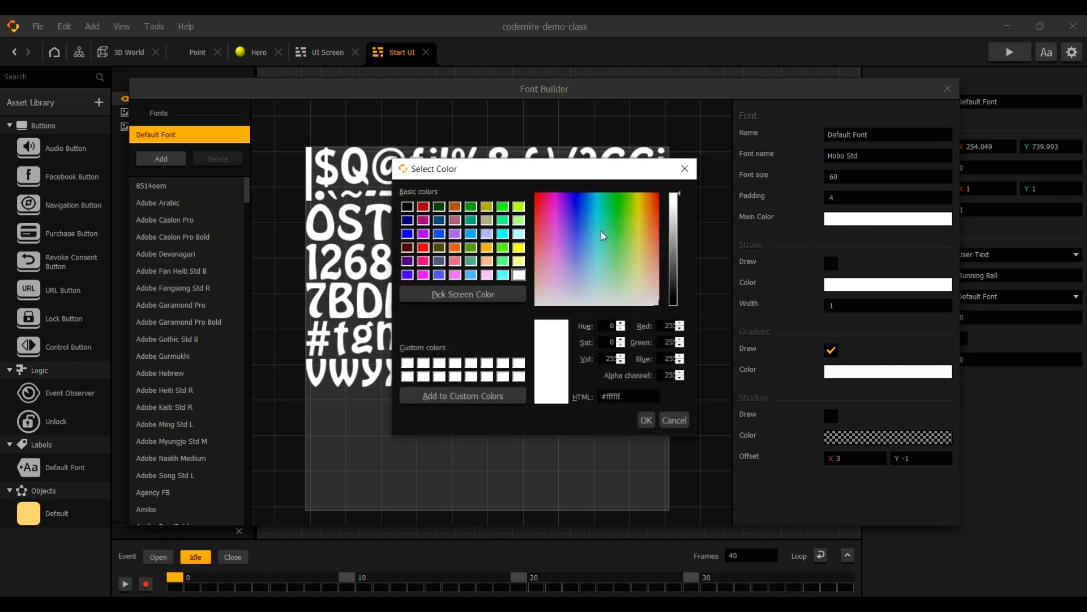
mouse_move(687, 276)
left_mouse_down()
mouse_move(687, 258)
mouse_move(683, 302)
mouse_move(681, 293)
left_mouse_up()
left_click(647, 422)
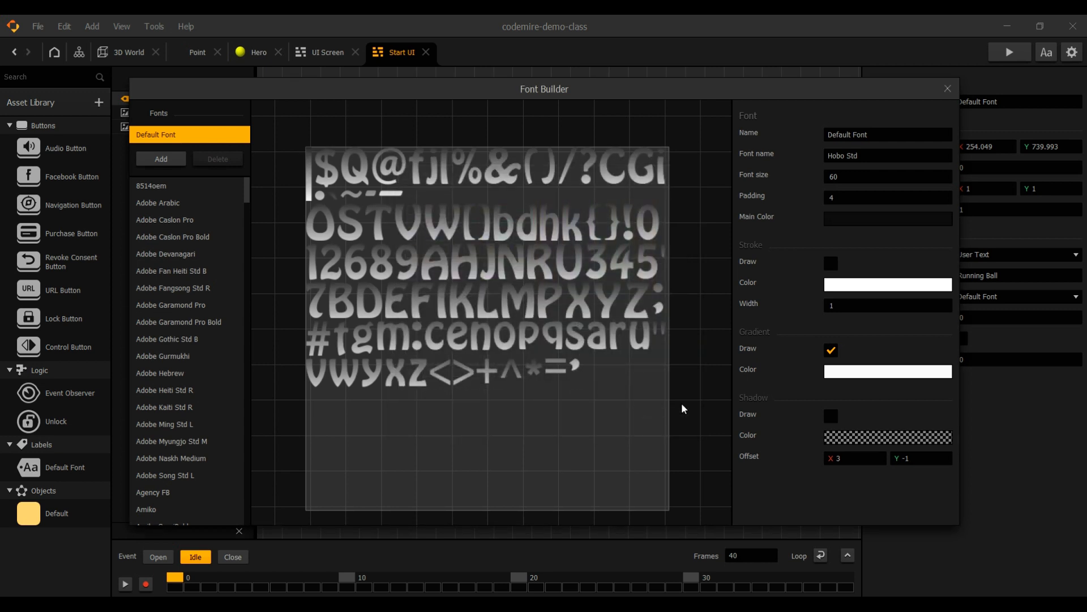
Darken the Default Font's stroke color to near black, #080808.
left_click(868, 285)
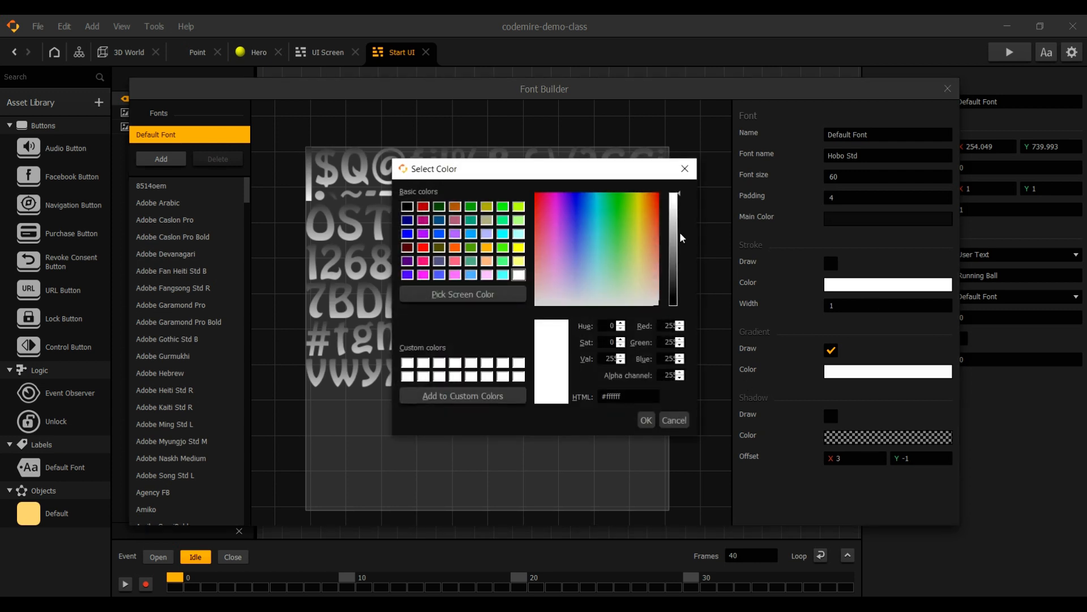
left_click(678, 267)
left_click(677, 292)
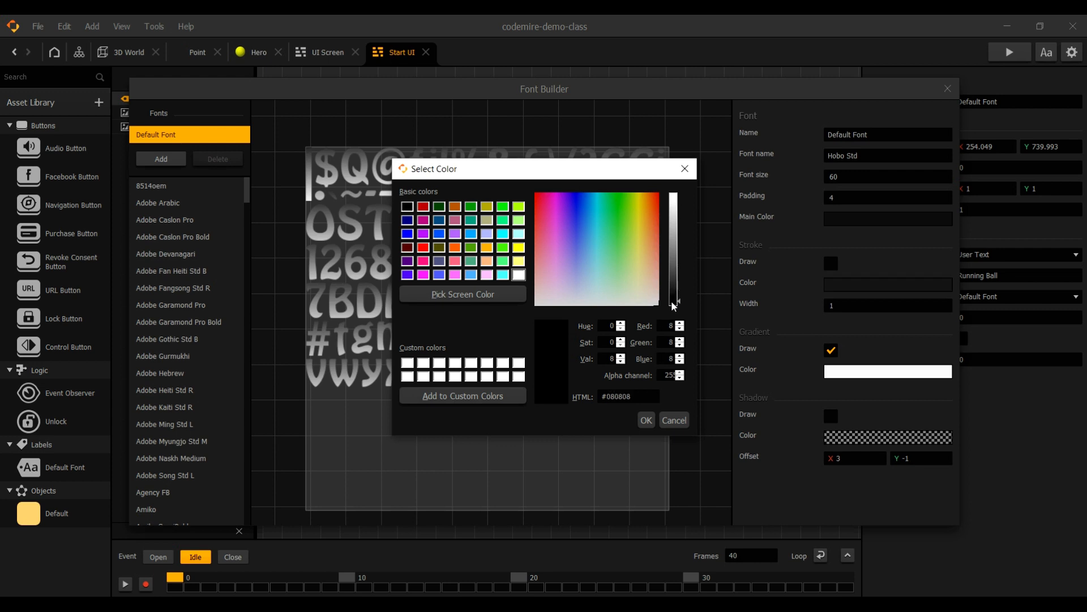
left_click(645, 421)
Darken the Default Font's gradient color to dark gray, #252525, and close the Font Builder.
left_click(810, 371)
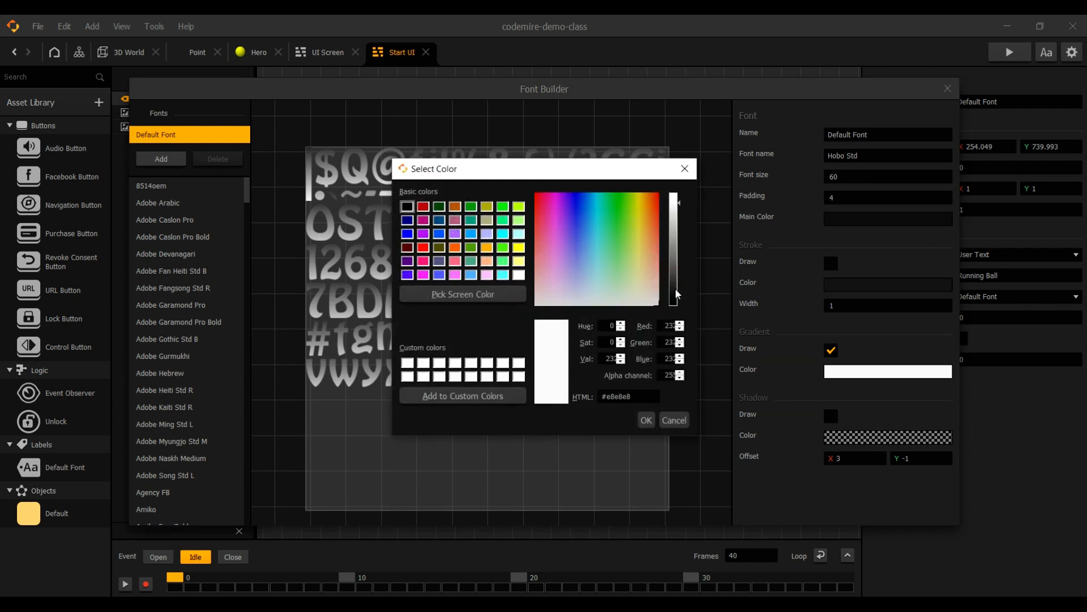
left_click(676, 290)
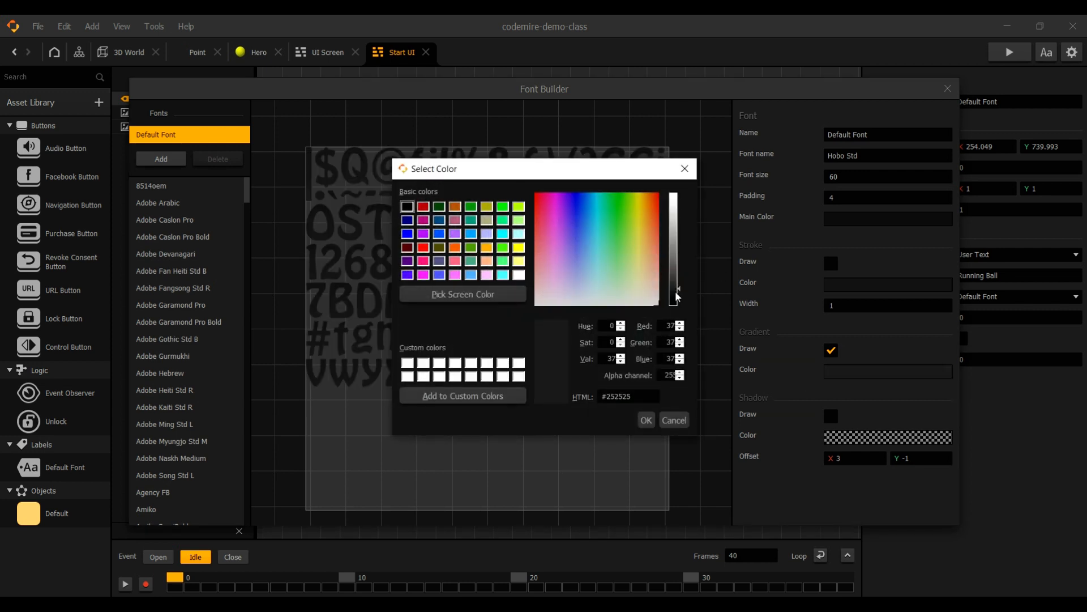
left_click(647, 420)
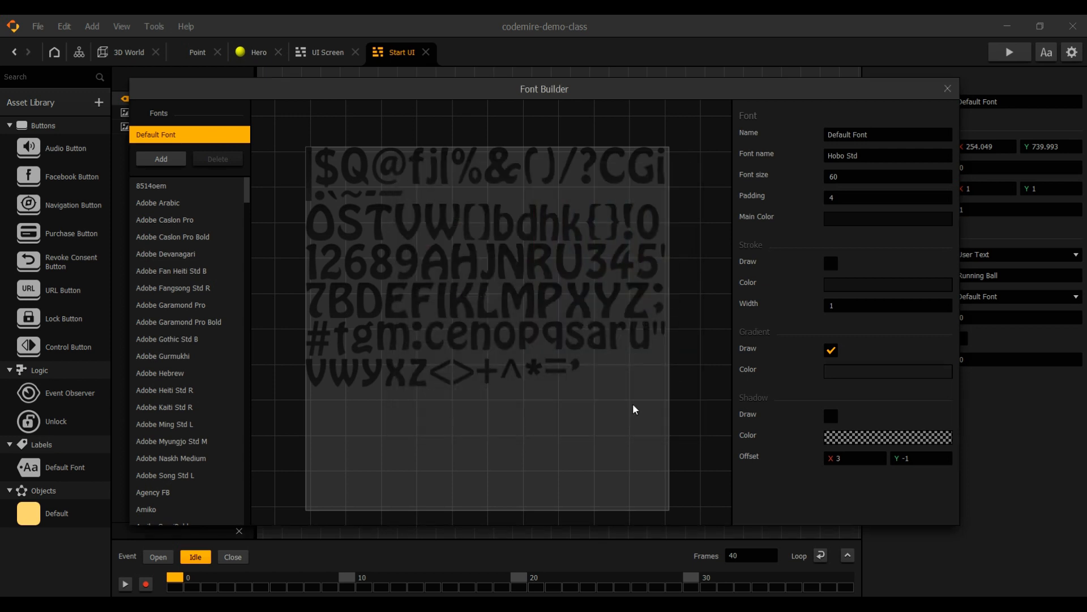
left_click(947, 88)
Center the "Running Ball" label just below the yellow ball, at about X 320.5, Y 686.8.
left_click_drag(553, 240, 554, 262)
left_click(397, 252)
left_click_drag(560, 181, 572, 262)
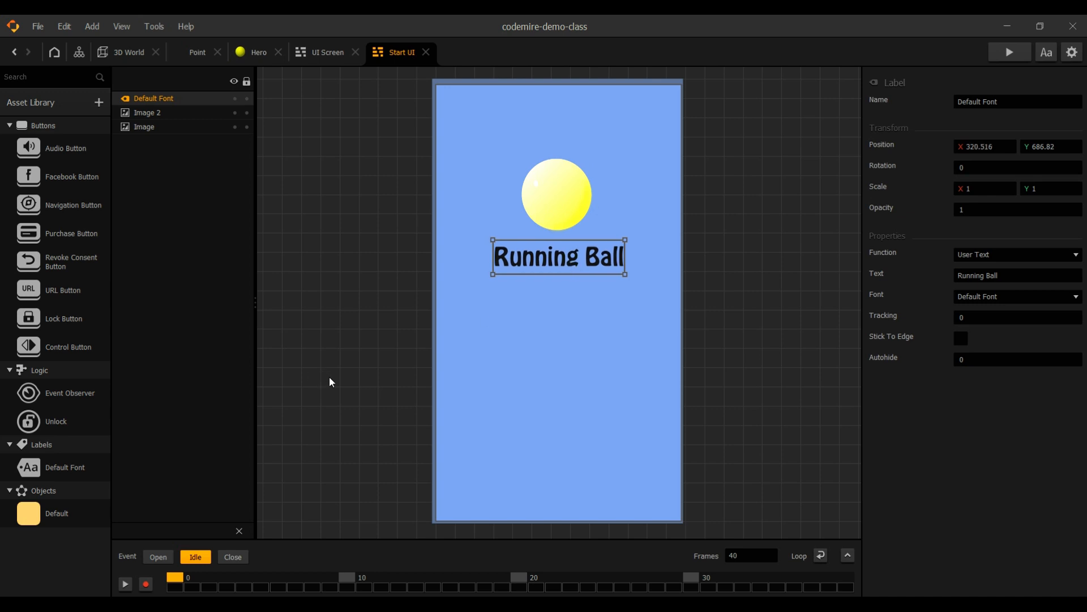
Add a Navigation Button centered below the title, at about X 323, Y 414 and a scale of about 3.13.
left_click_drag(50, 205, 654, 442)
mouse_move(565, 381)
left_mouse_down()
mouse_move(552, 371)
mouse_move(566, 367)
left_mouse_up()
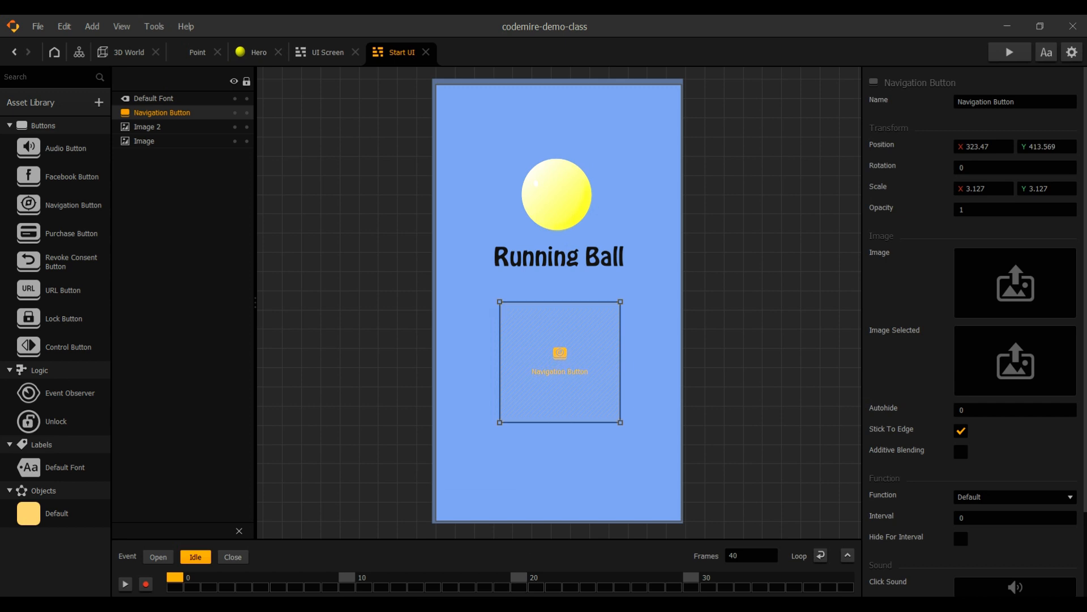
Switch to the browser and look through the free icon packs on the Flaticon home page.
mouse_move(366, 605)
left_click(327, 573)
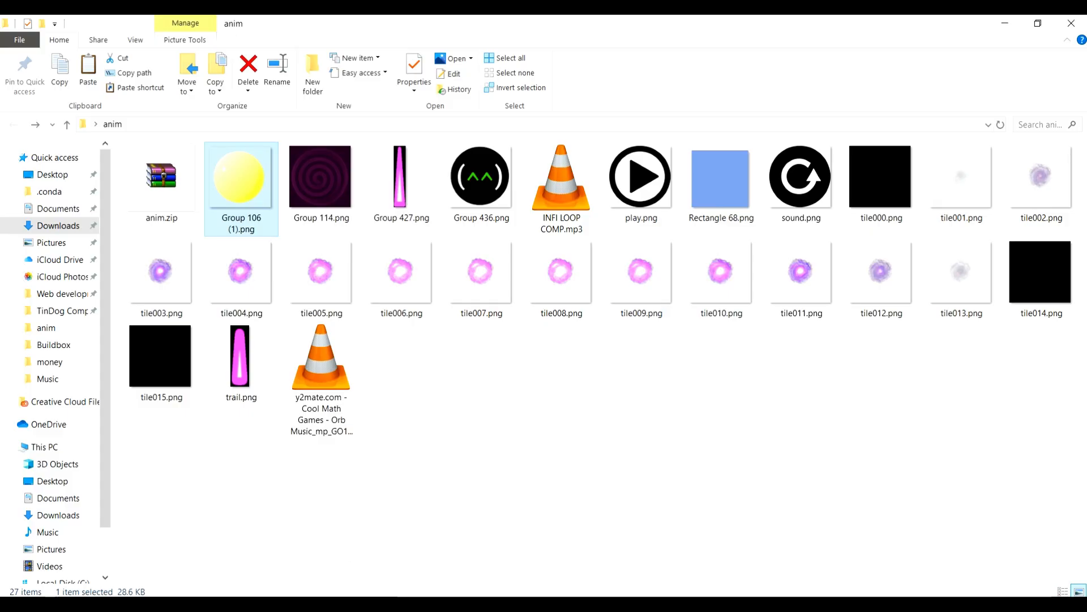
left_click(403, 605)
scroll(440, 447, "down", 8)
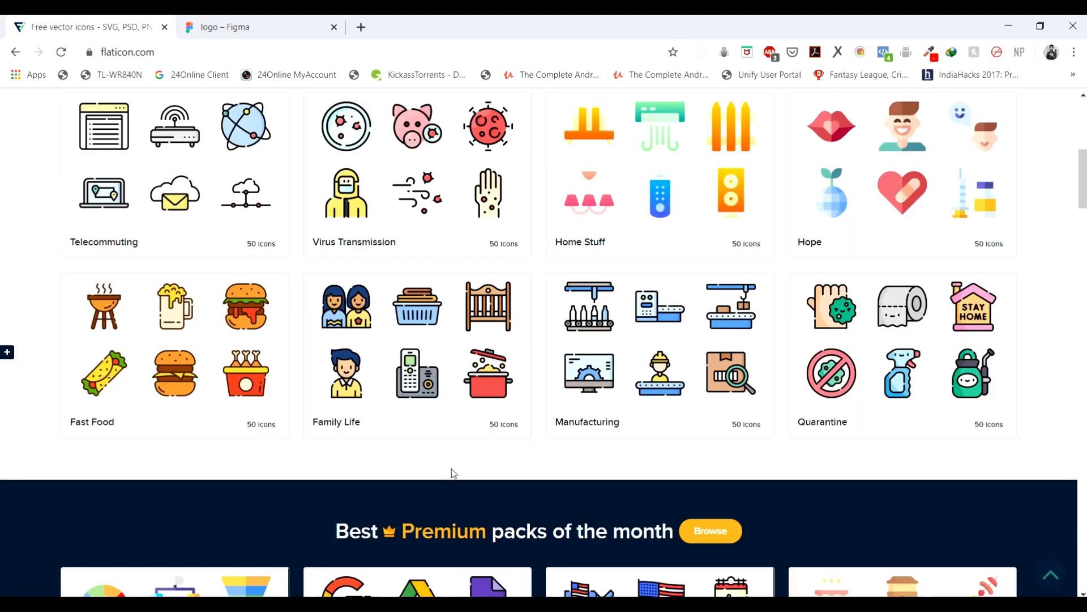
scroll(452, 468, "up", 8)
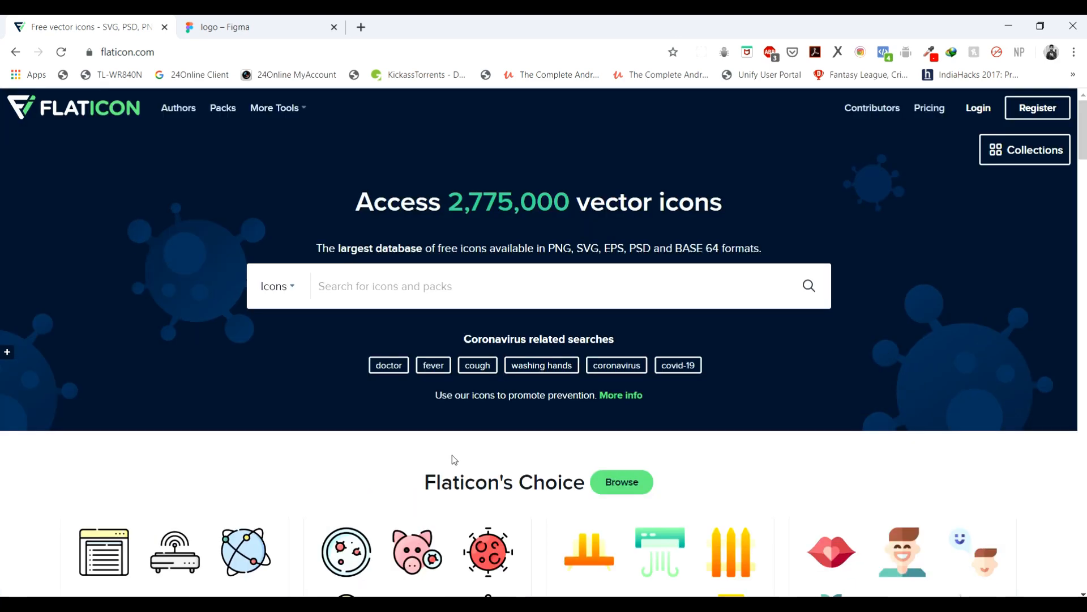
scroll(452, 454, "down", 6)
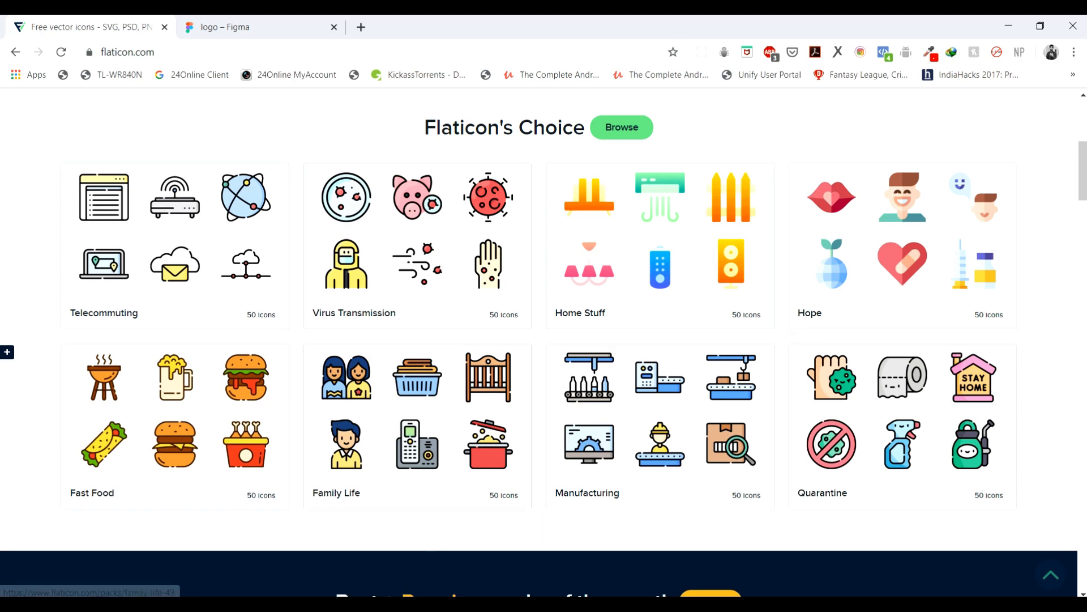
Bring play.png from the anim folder into the Start UI and place it in the upper part of the Navigation Button area.
mouse_move(368, 604)
left_click(328, 568)
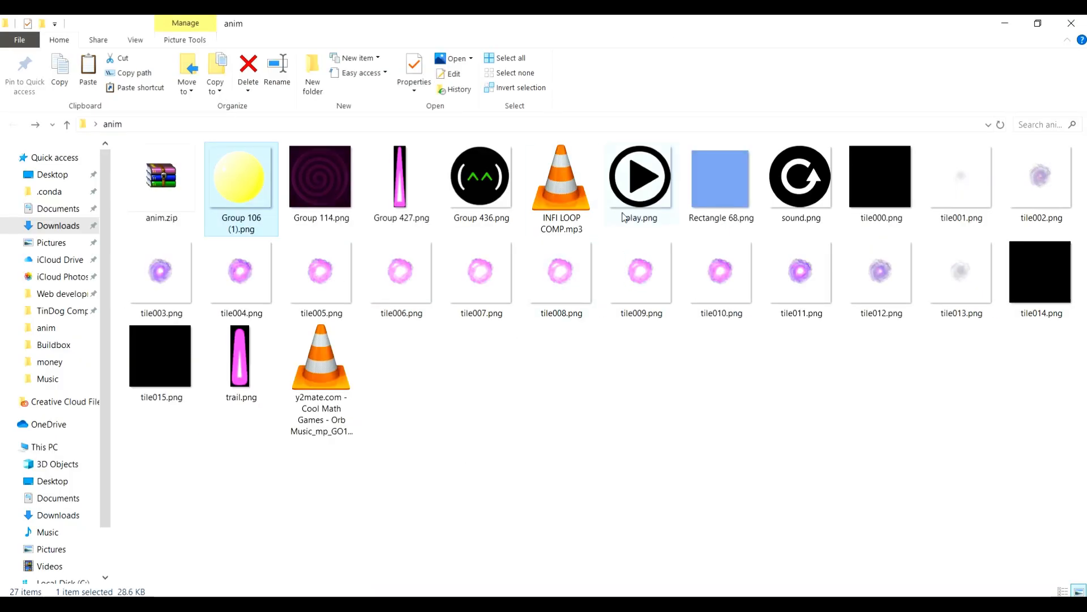
left_click(646, 201)
left_click_drag(643, 189, 528, 272)
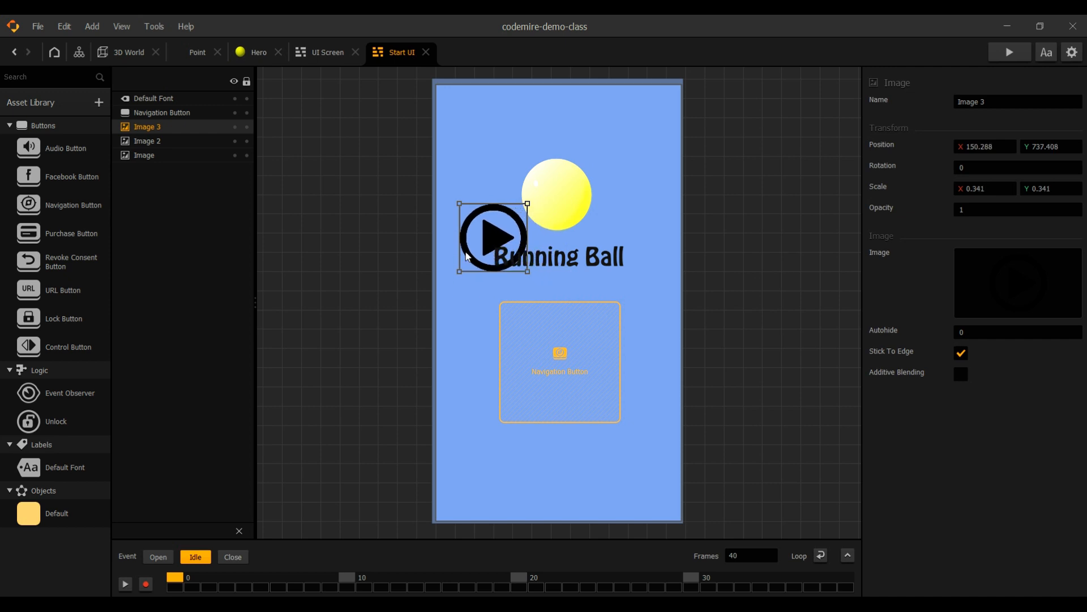
left_click_drag(467, 256, 556, 346)
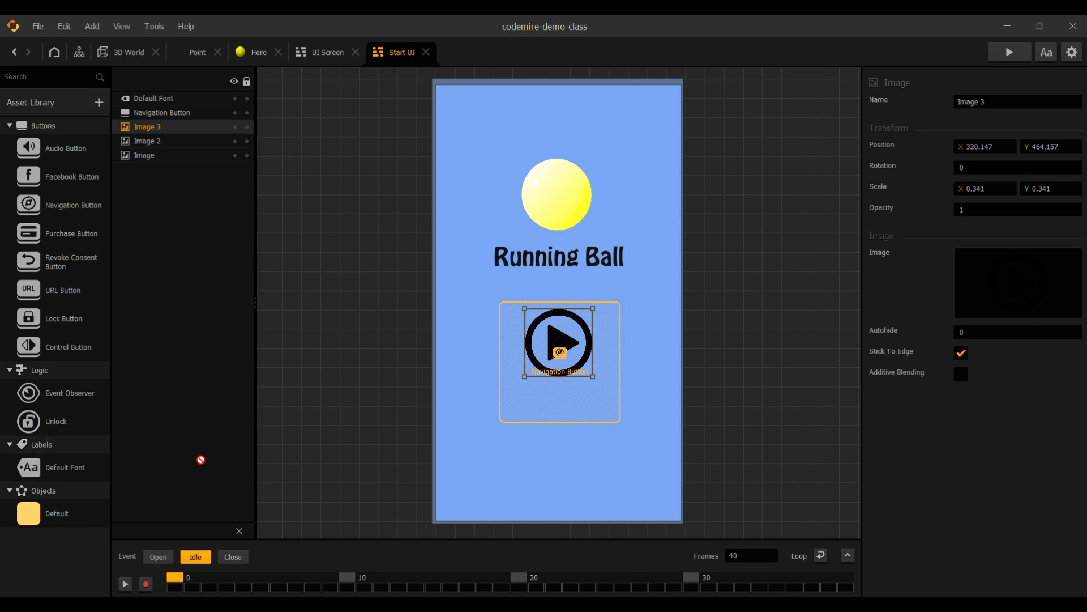
Add a Default Font label reading "Play" and center it below the play icon inside the Navigation Button area.
left_click_drag(565, 378, 551, 405)
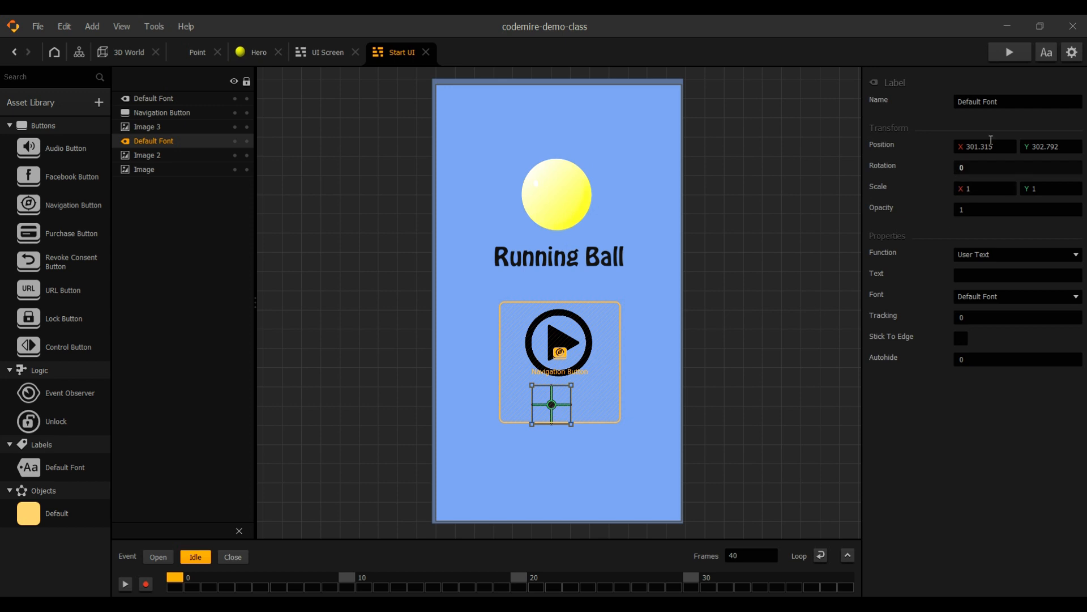
left_click(956, 276)
key("Return")
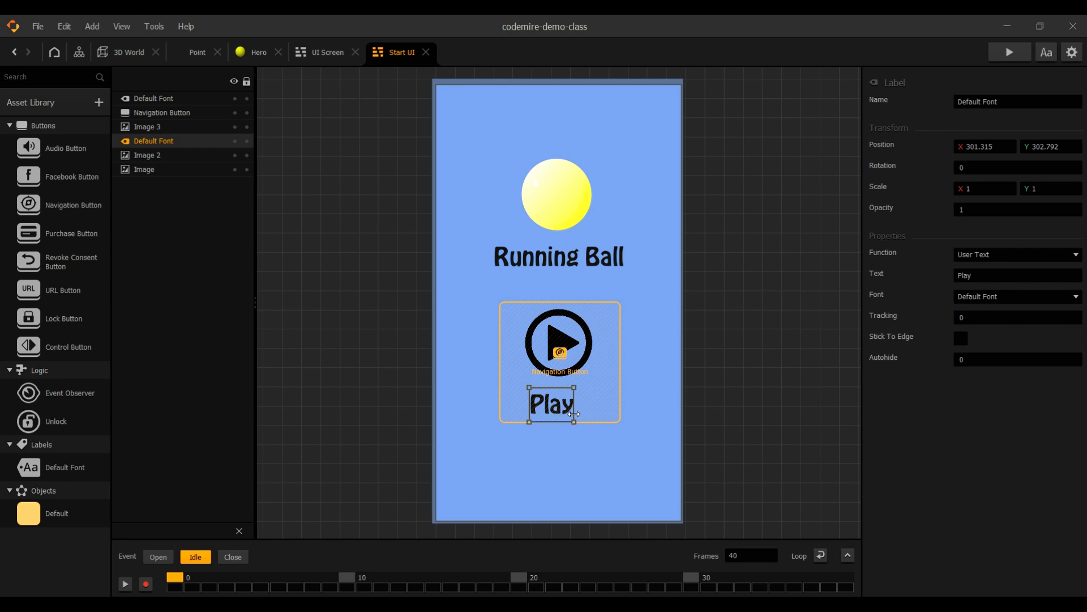
mouse_move(557, 413)
left_mouse_down()
mouse_move(571, 411)
mouse_move(565, 405)
left_mouse_up()
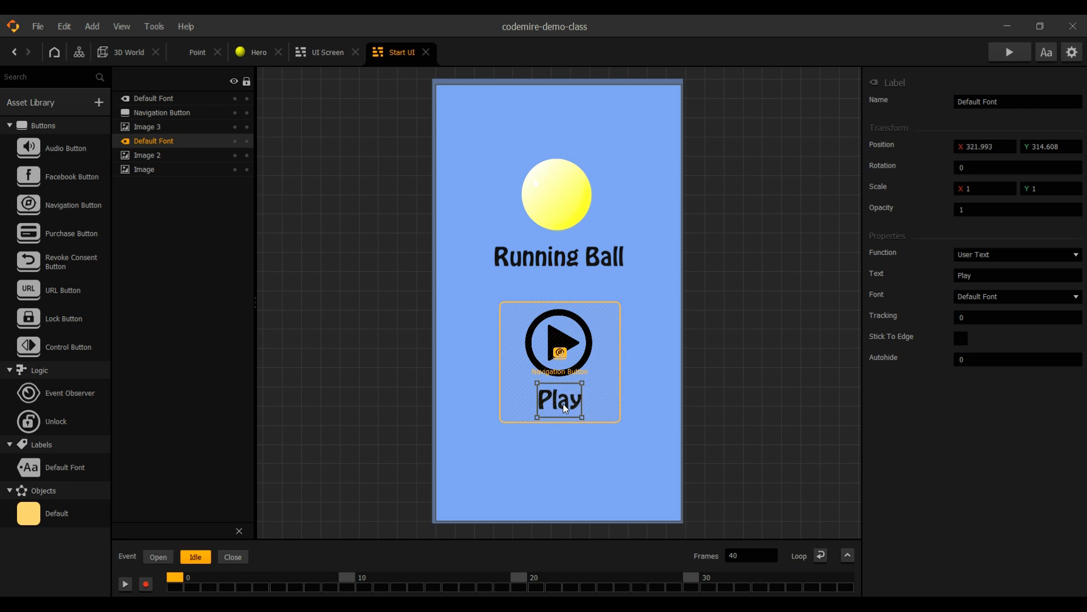
Reorder the Navigation Button to the top of the layer stack, above the "Running Ball" label.
left_click(147, 112)
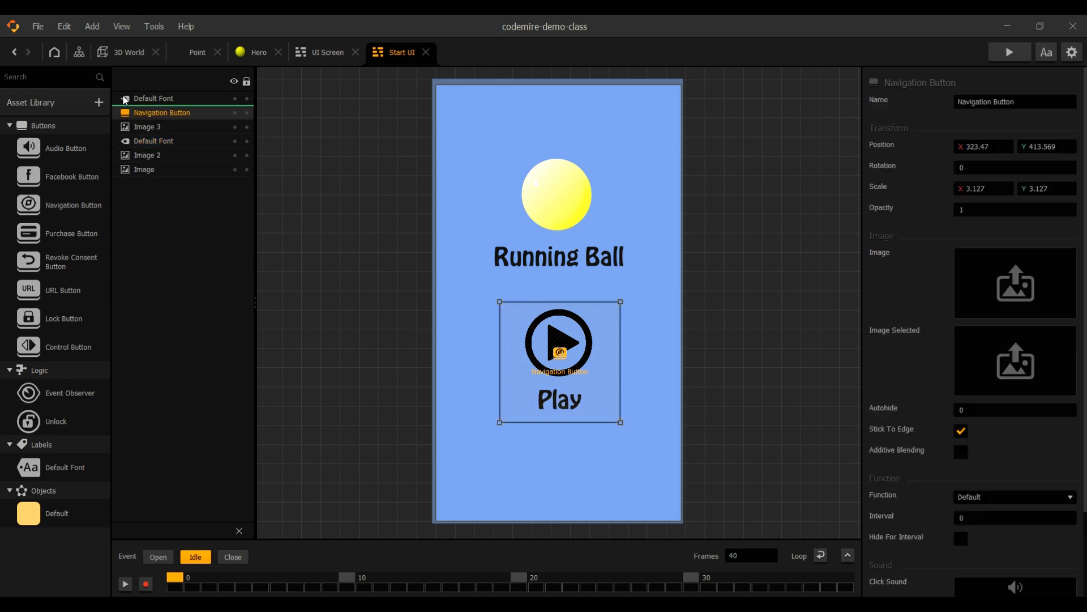
left_click(136, 98)
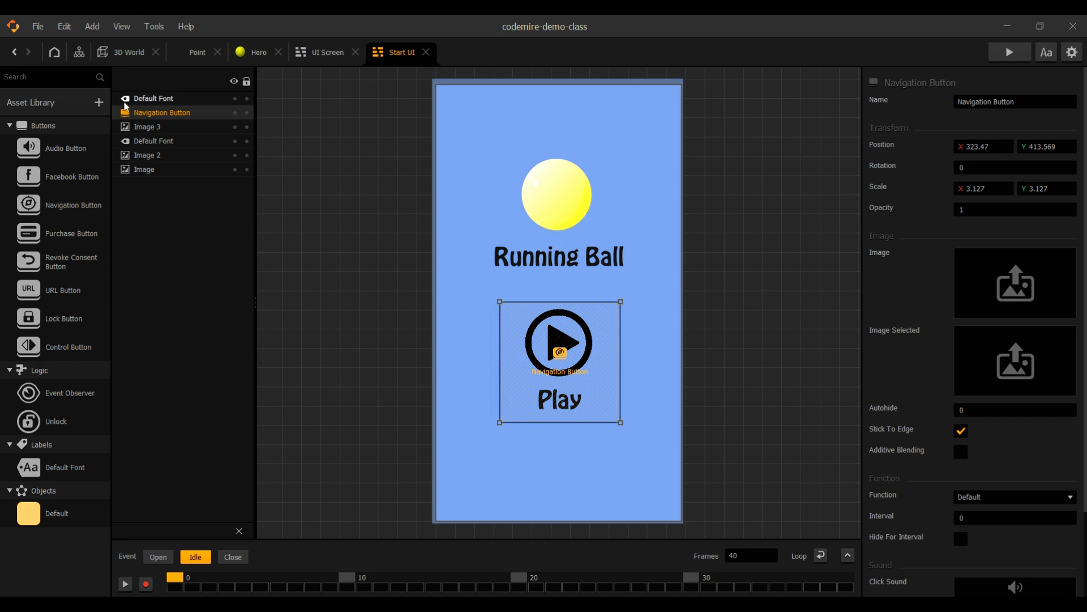
left_click_drag(126, 117, 126, 108)
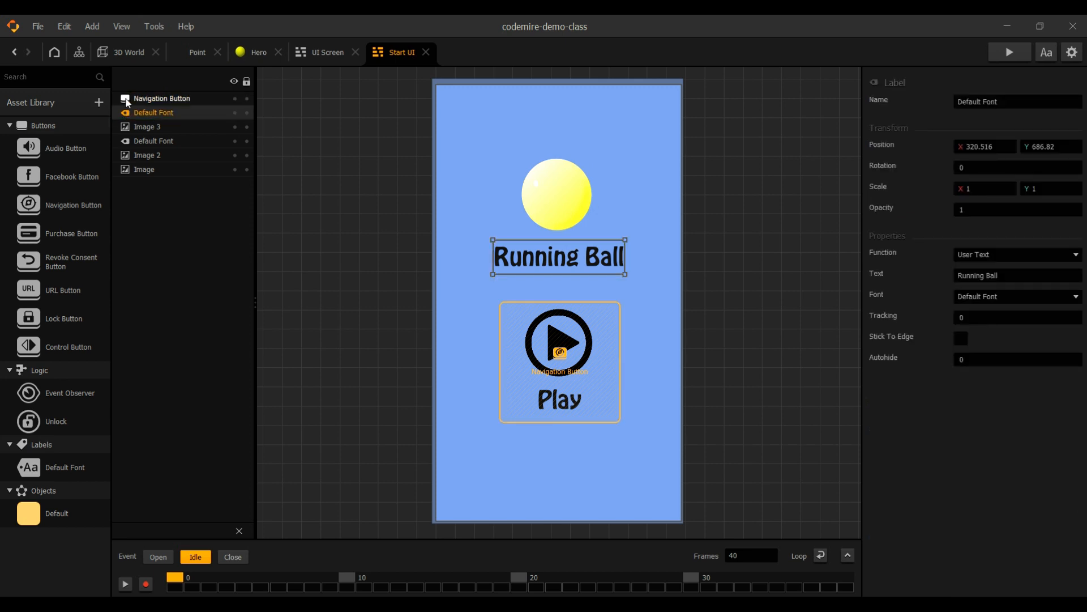
left_click(128, 101)
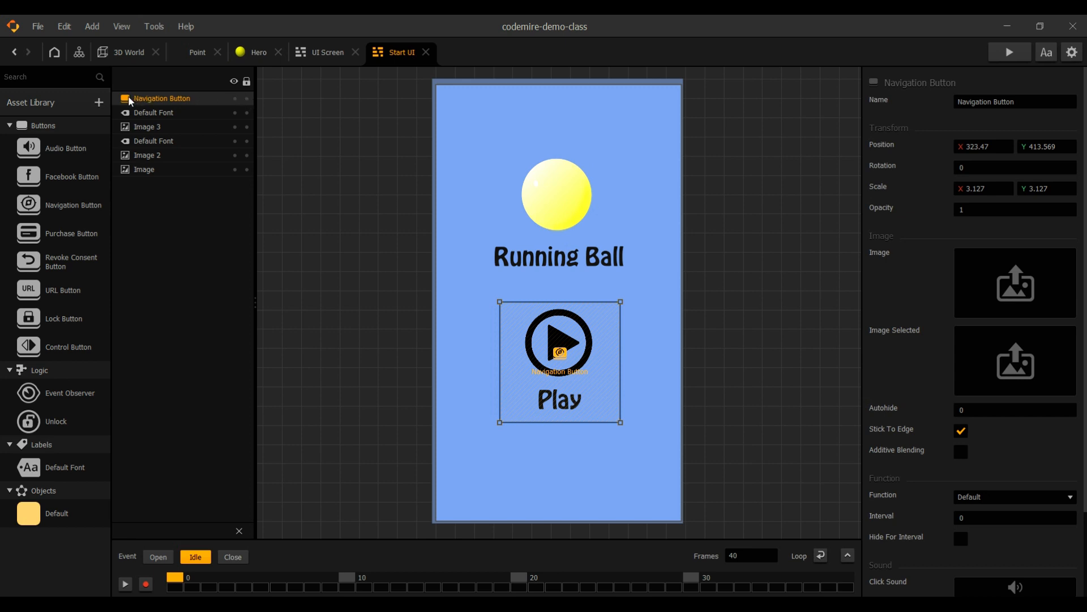
Lock the Navigation Button layer and check the game in a preview.
left_click(247, 99)
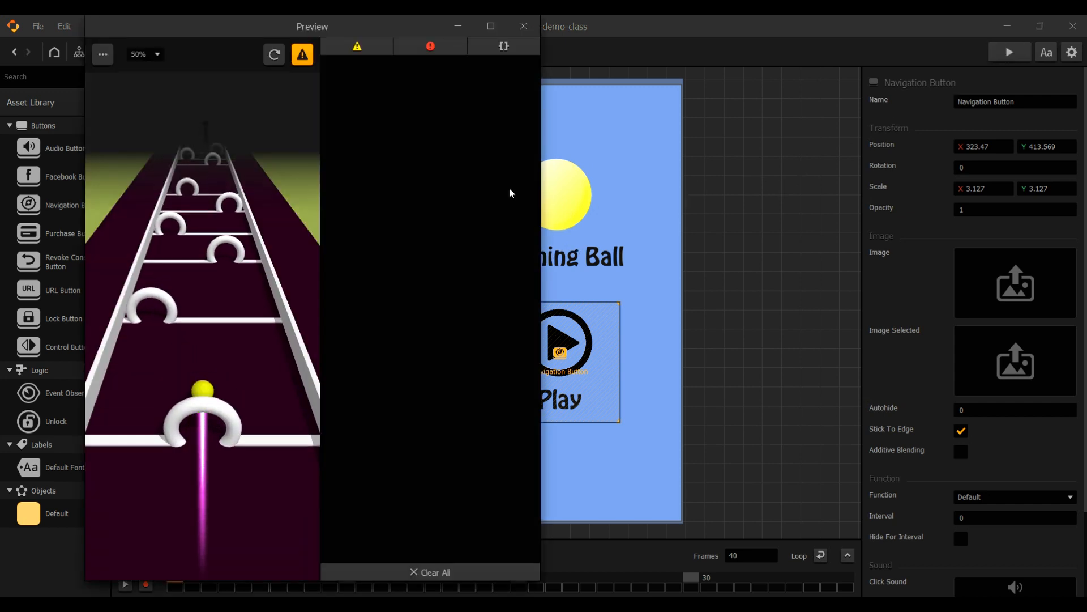
left_click(524, 27)
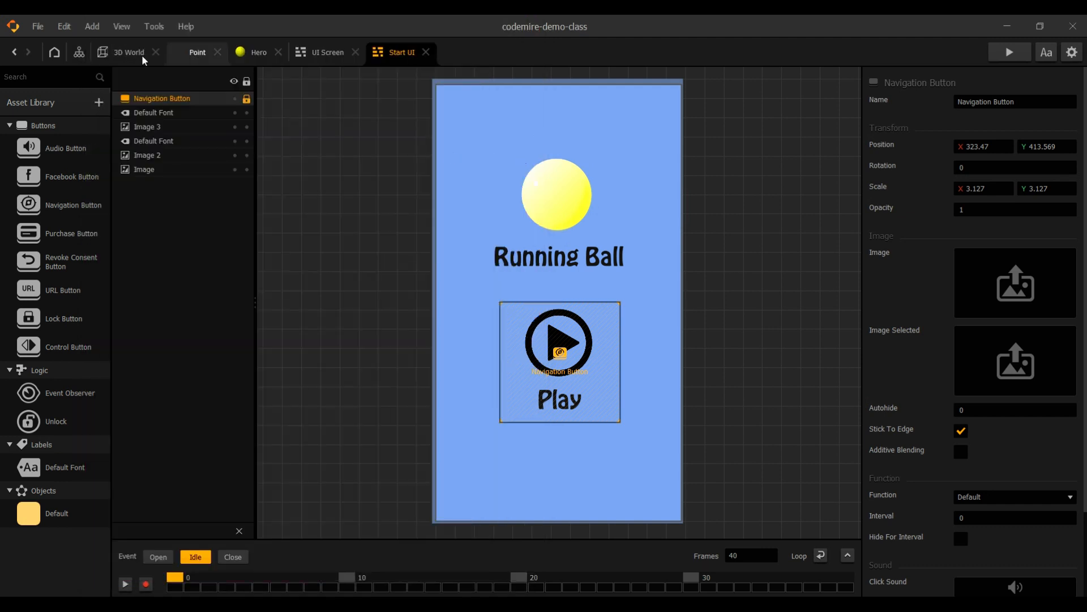
In the node map, link Start to the Start UI's Load and the Start UI's Navigation Button output to 3D World's Load.
left_click(79, 51)
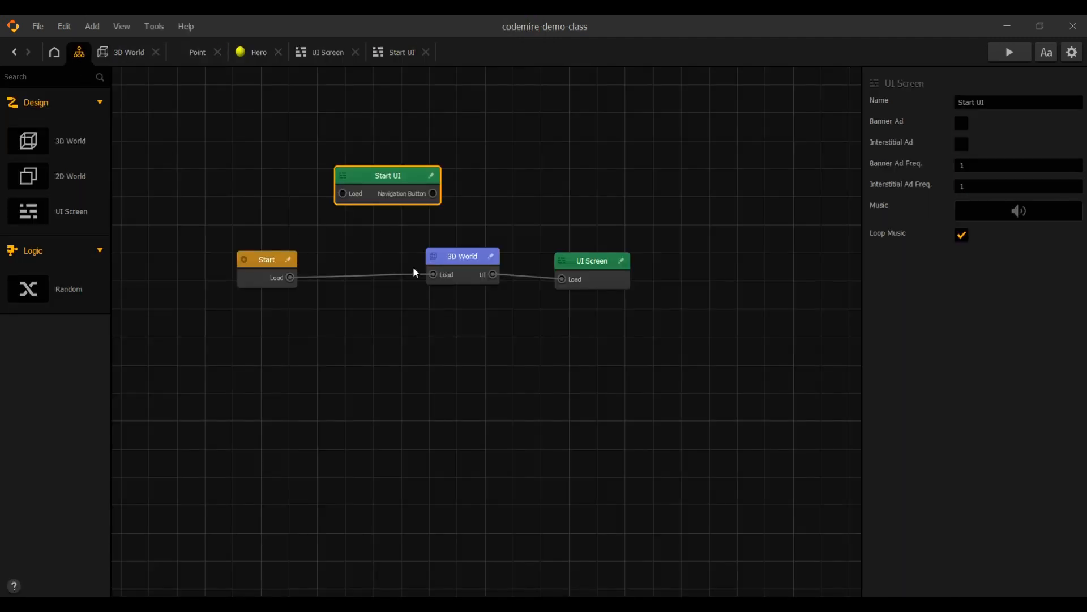
left_click_drag(418, 272, 357, 178)
left_click_drag(245, 263, 203, 262)
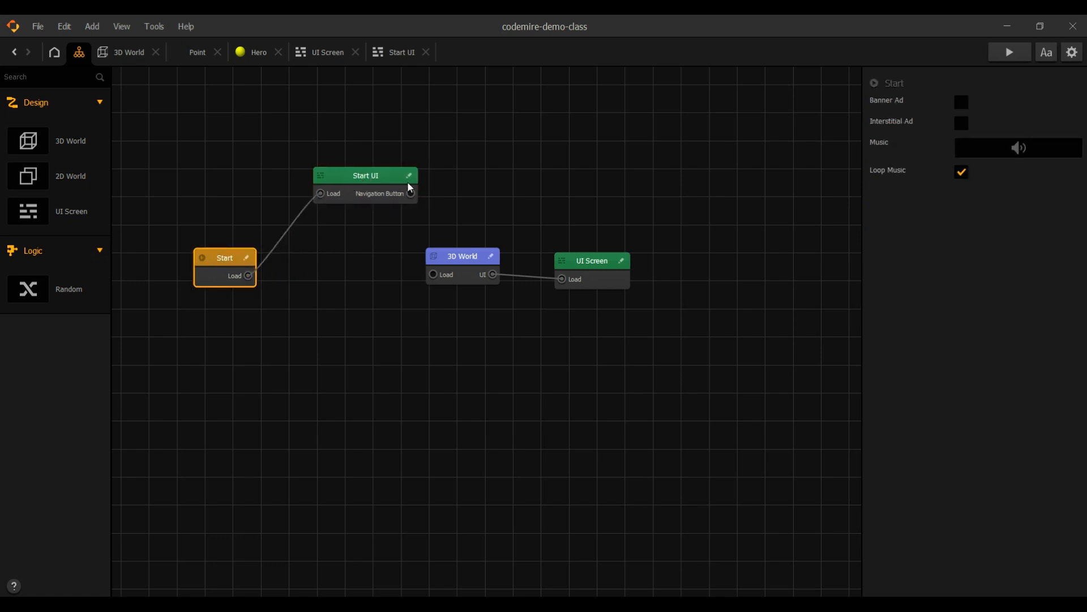
left_click_drag(373, 173, 341, 175)
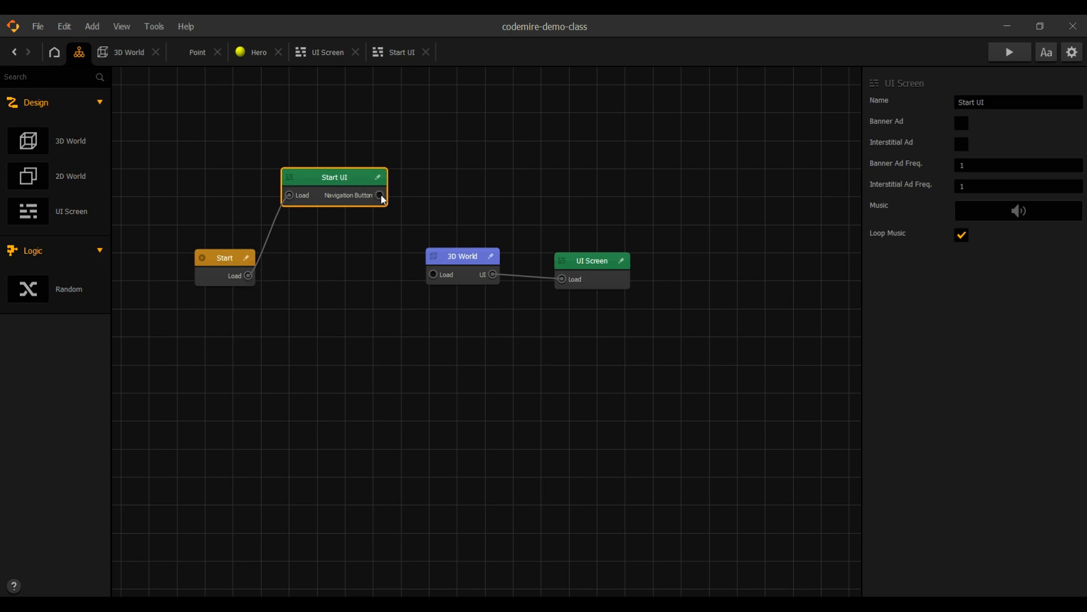
left_click_drag(380, 196, 434, 277)
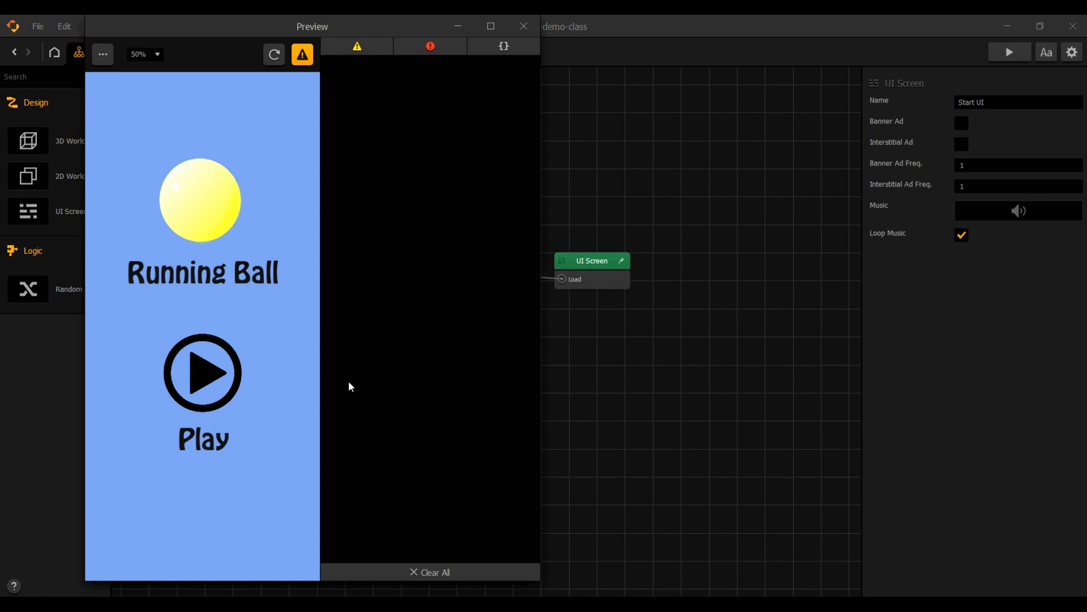
Play-test the game by starting it from the Start UI's play button, steer the ball, and close the preview.
left_click(211, 382)
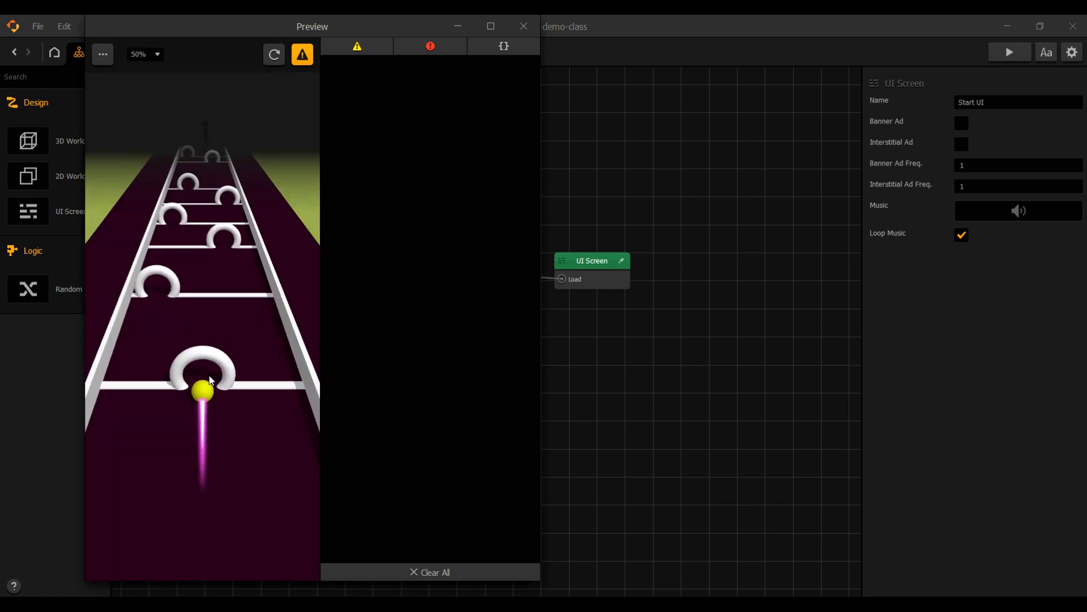
left_click_drag(132, 345, 258, 370)
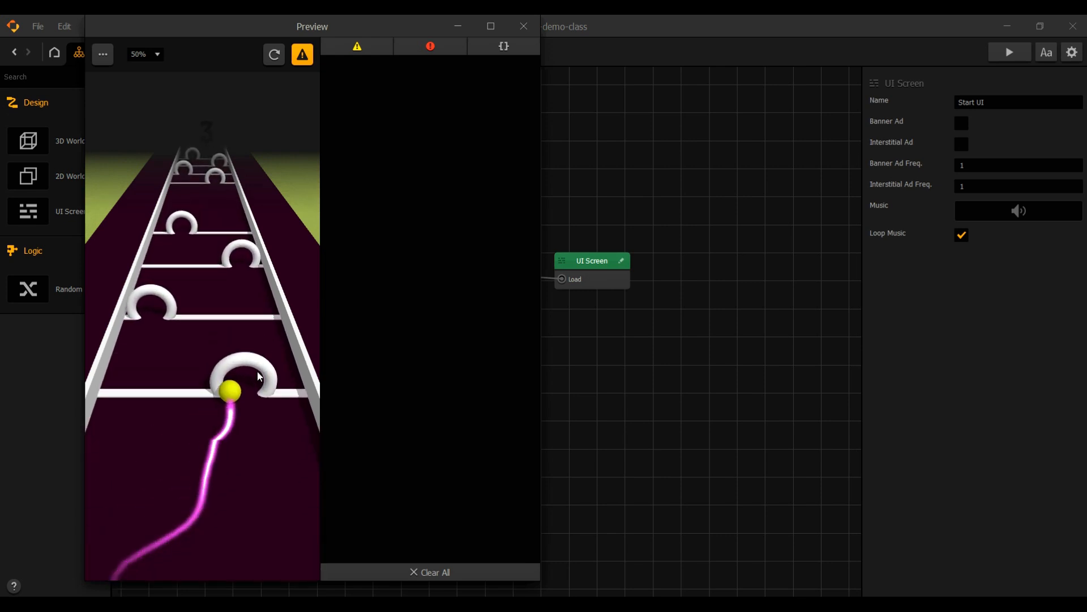
left_click(523, 25)
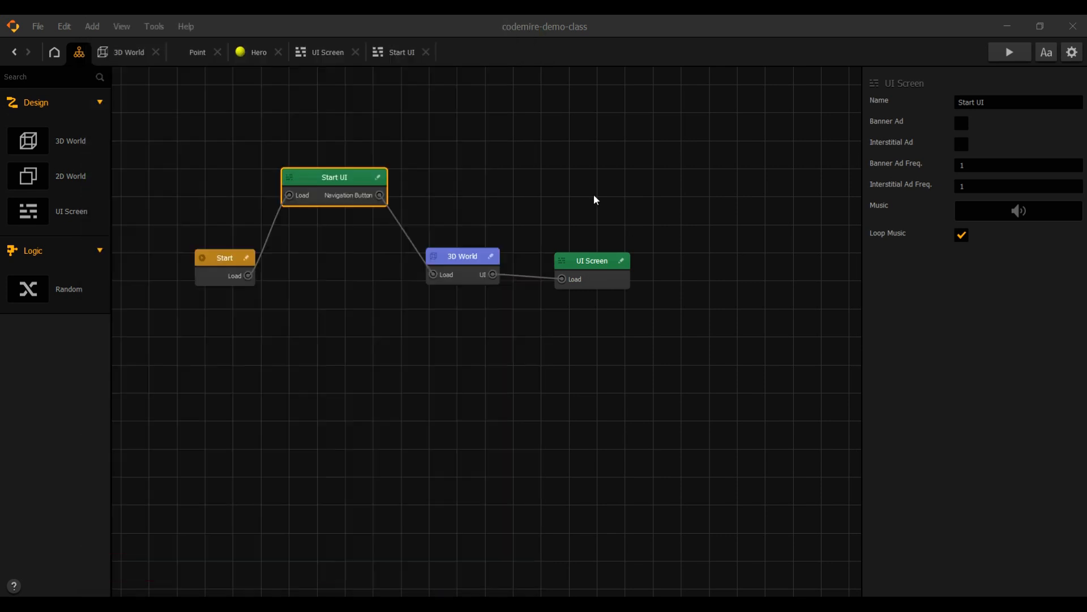
Set the Hero's Trail node to Additive blending with a fade of 0.5.
left_click(252, 59)
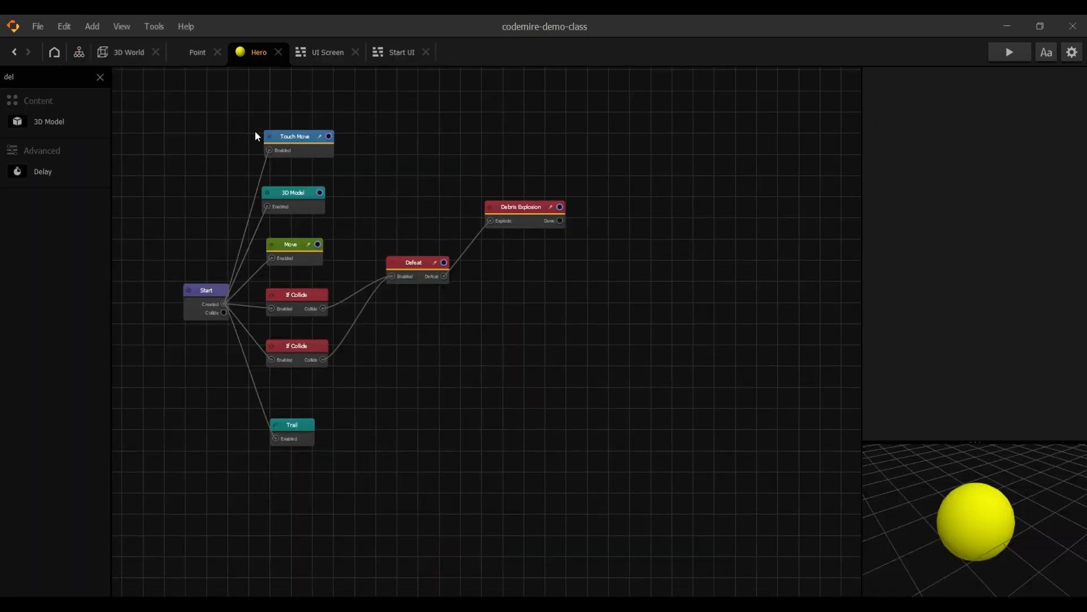
left_click(297, 200)
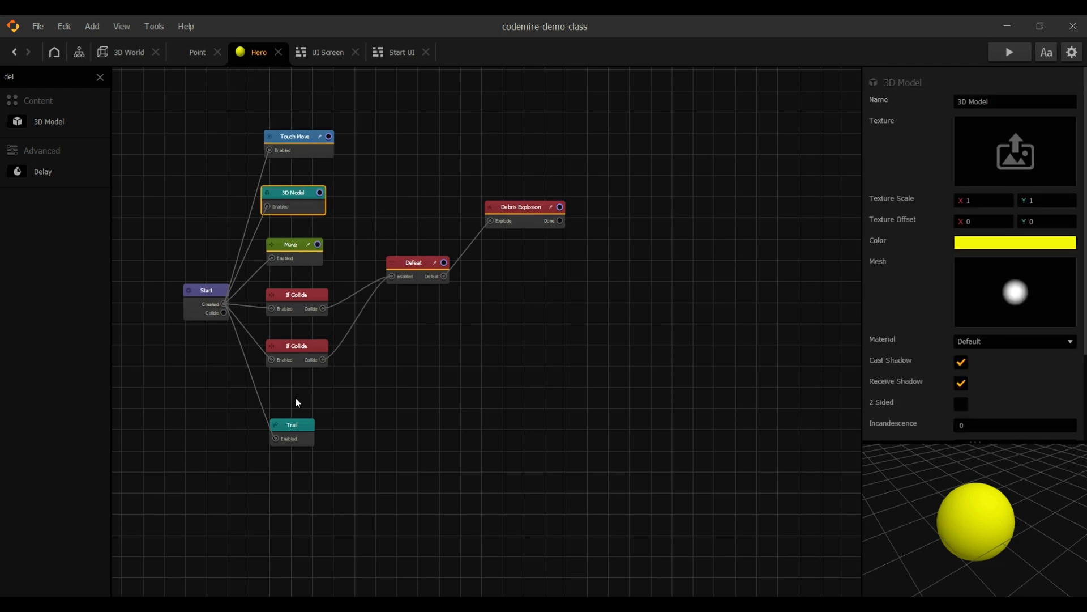
left_click(292, 426)
left_click(1018, 285)
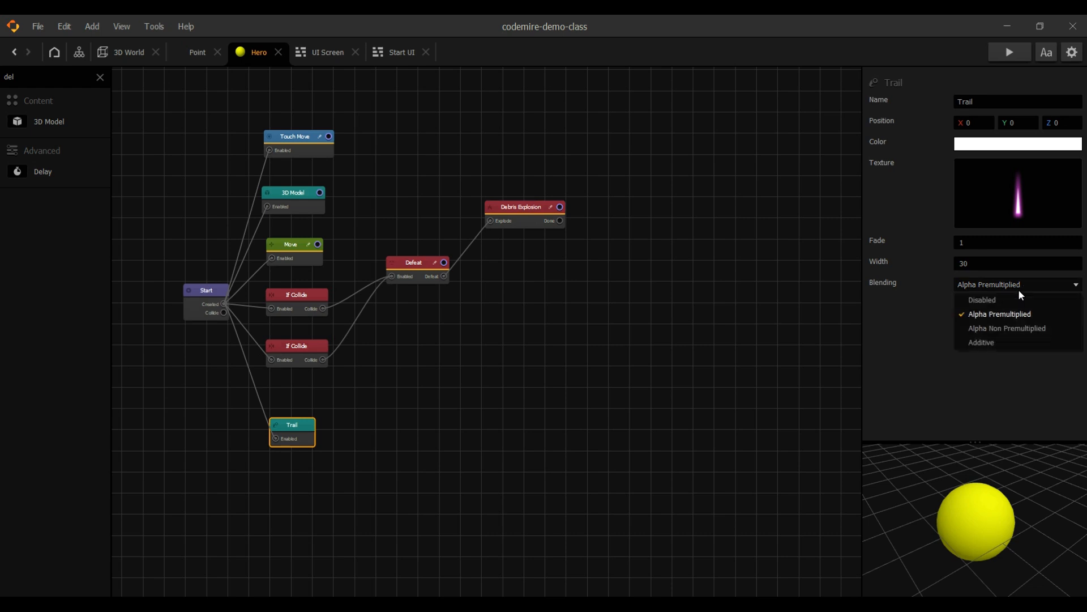
left_click(985, 342)
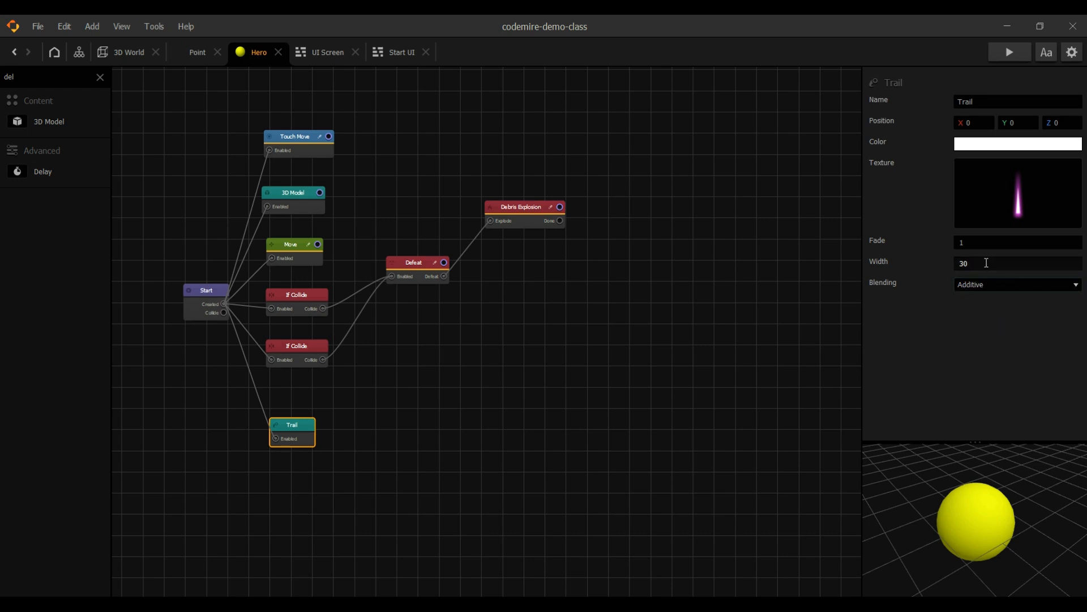
left_click(963, 242)
type("0.5")
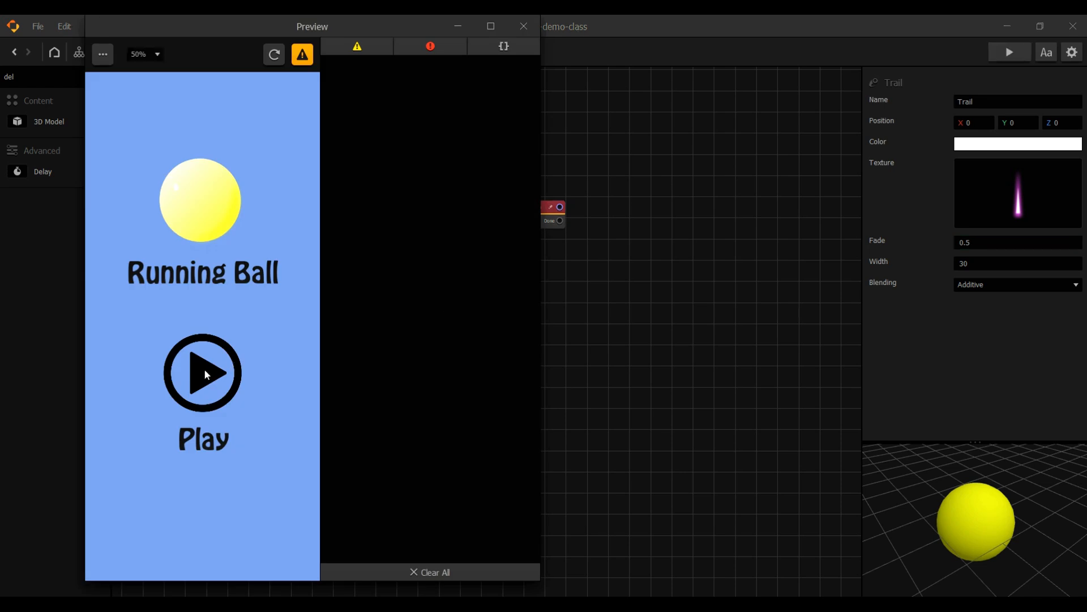
Play-test the game from the Start UI's play button, steer the ball to check its trail, and close the preview.
left_click(205, 371)
mouse_move(186, 347)
left_mouse_down()
mouse_move(114, 334)
mouse_move(266, 340)
mouse_move(133, 319)
mouse_move(186, 313)
left_mouse_up()
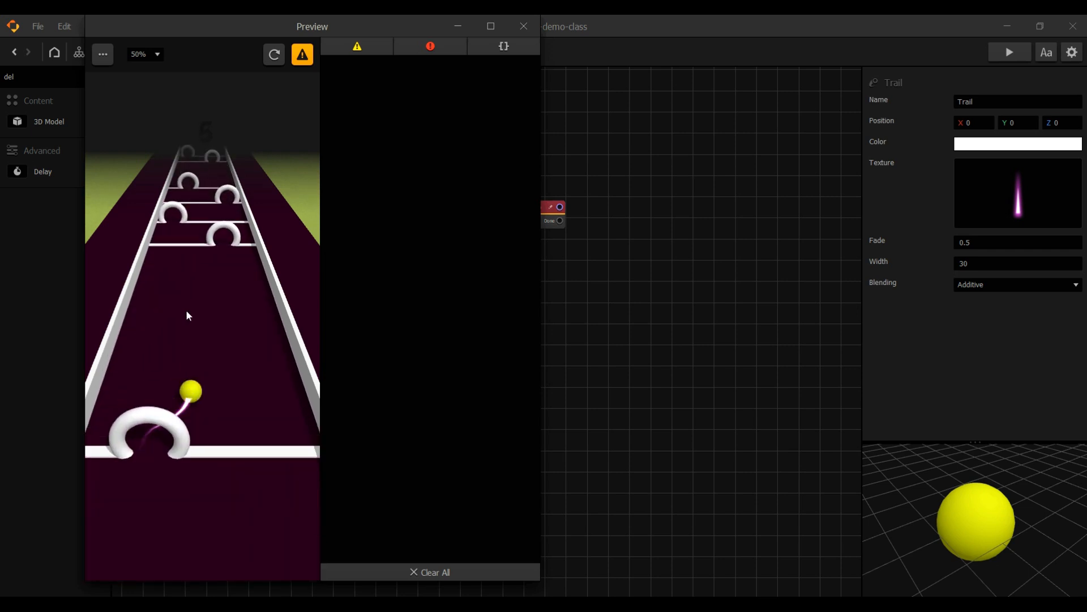
left_click(519, 32)
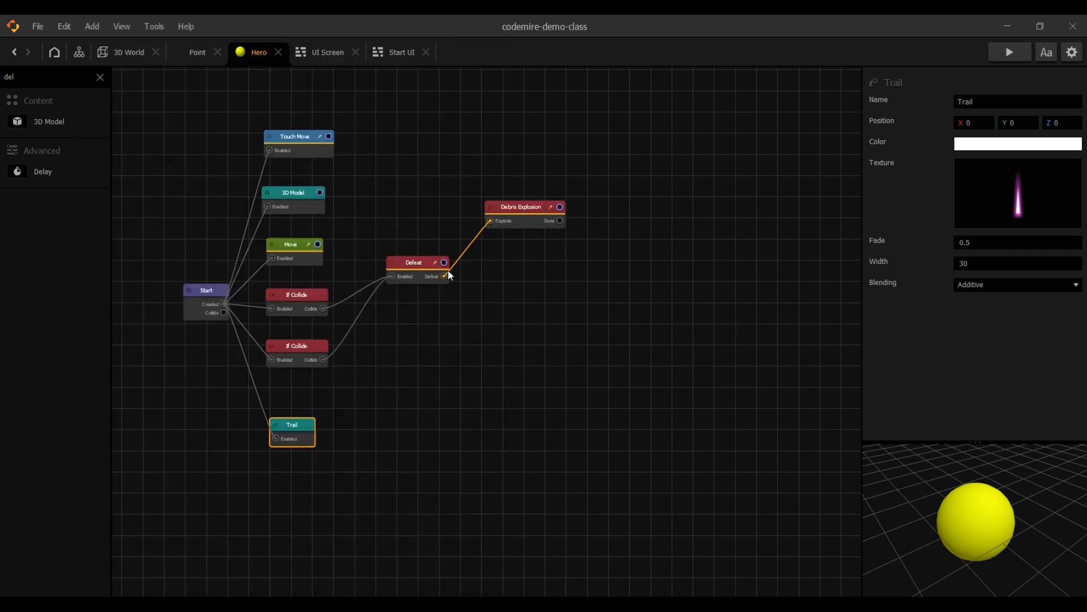
Place an Event Observer with the Game Over event type in the middle of the UI Screen and return to the node map.
left_click(79, 53)
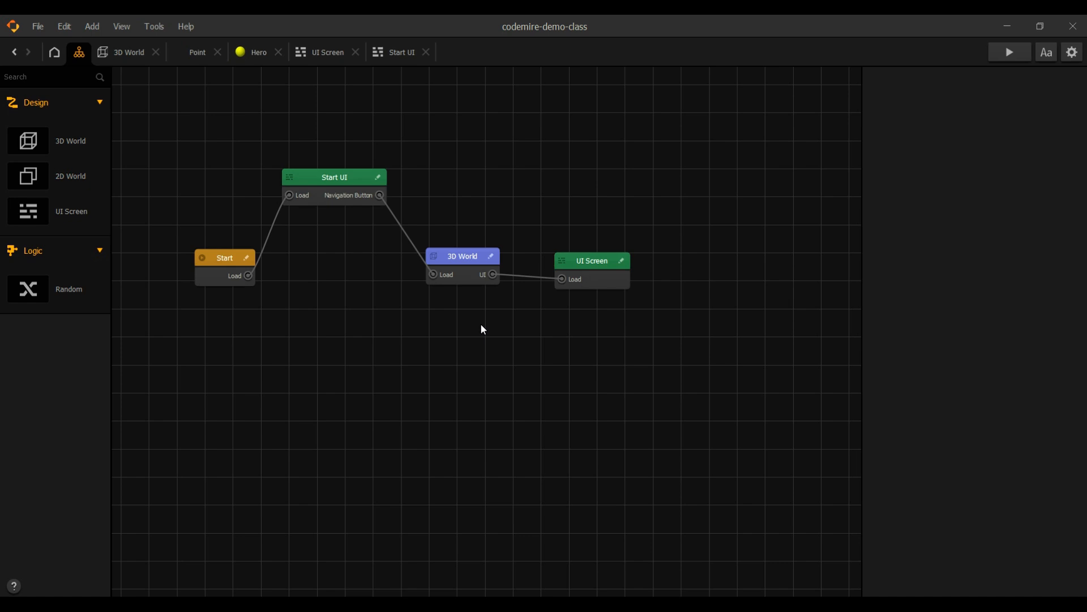
mouse_move(576, 269)
left_mouse_down()
mouse_move(580, 249)
mouse_move(583, 259)
left_mouse_up()
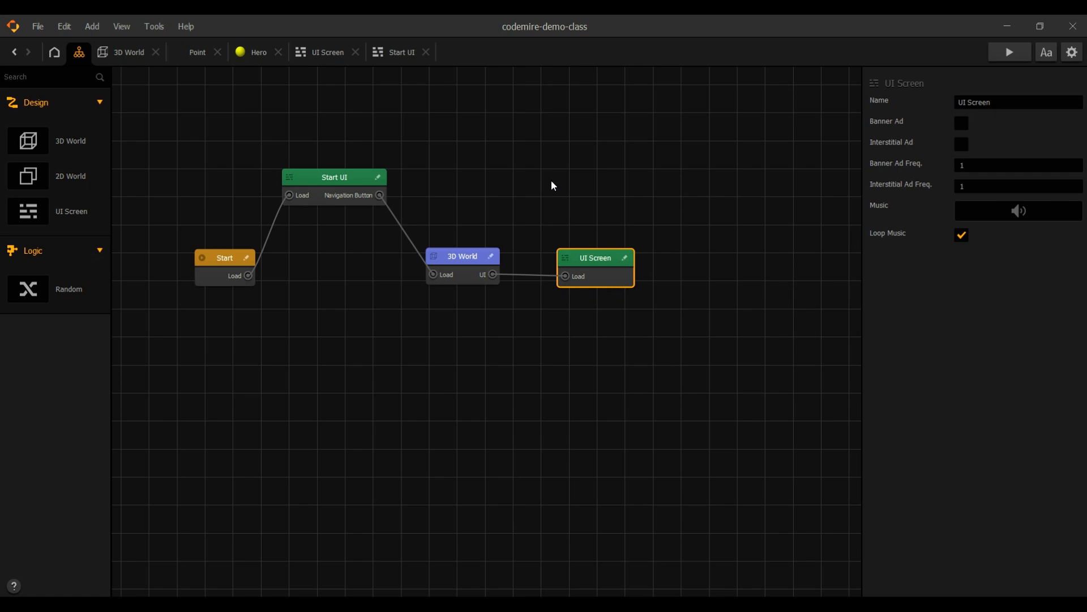
double_click(602, 259)
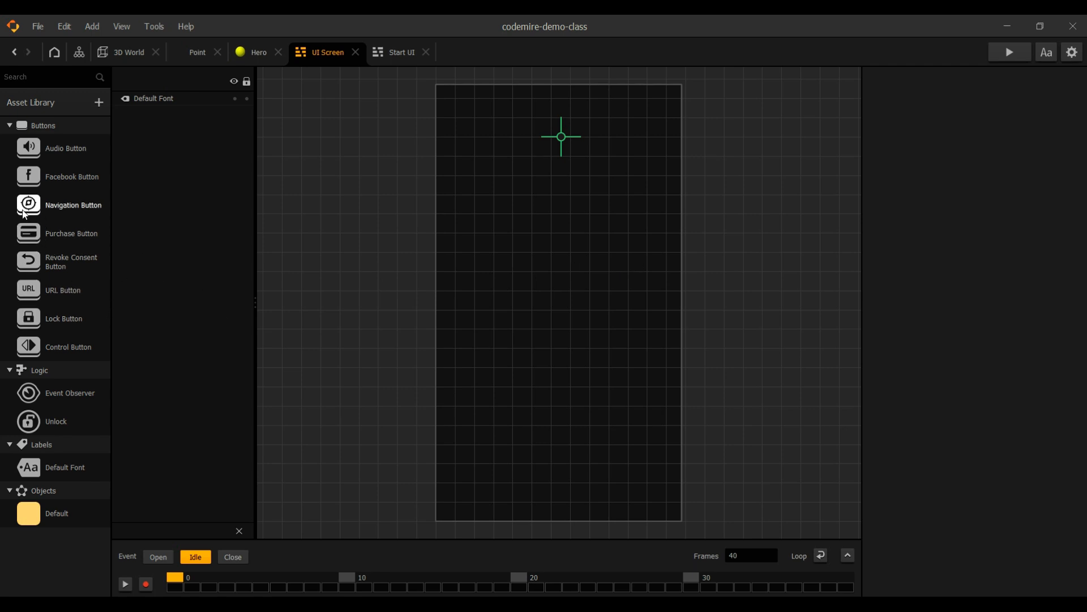
left_click_drag(118, 391, 564, 316)
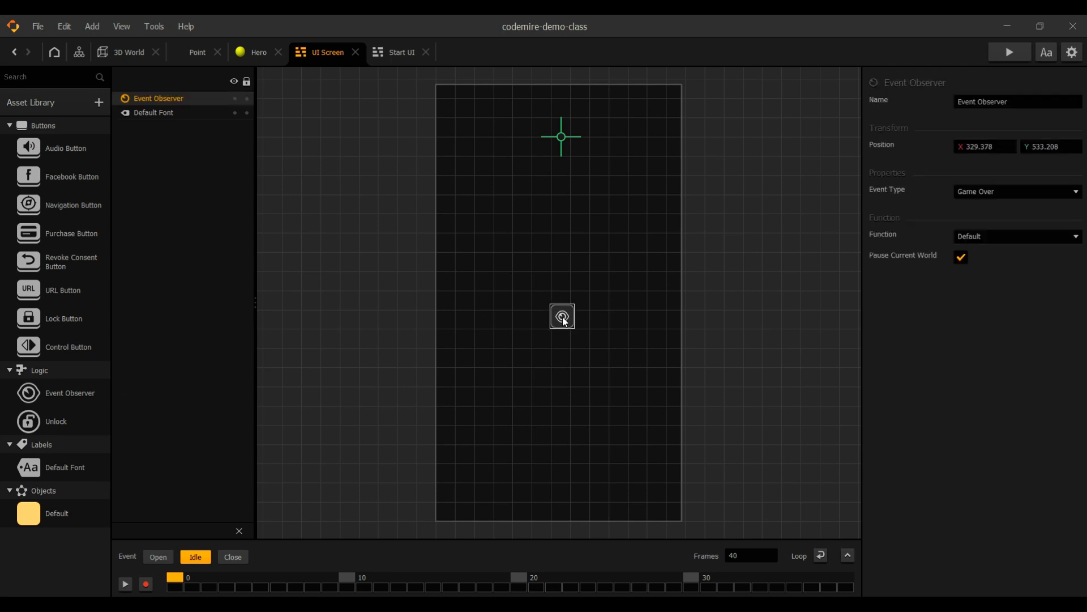
left_click(79, 54)
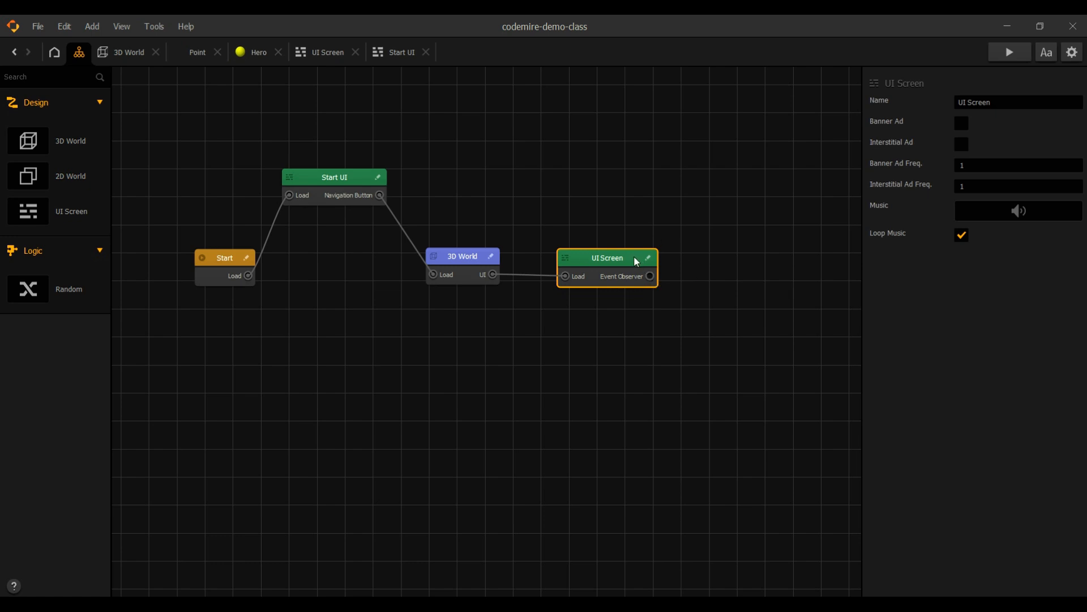
In the Hero's node graph, add an Event Observer node beyond the Debris Explosion node.
left_click(258, 56)
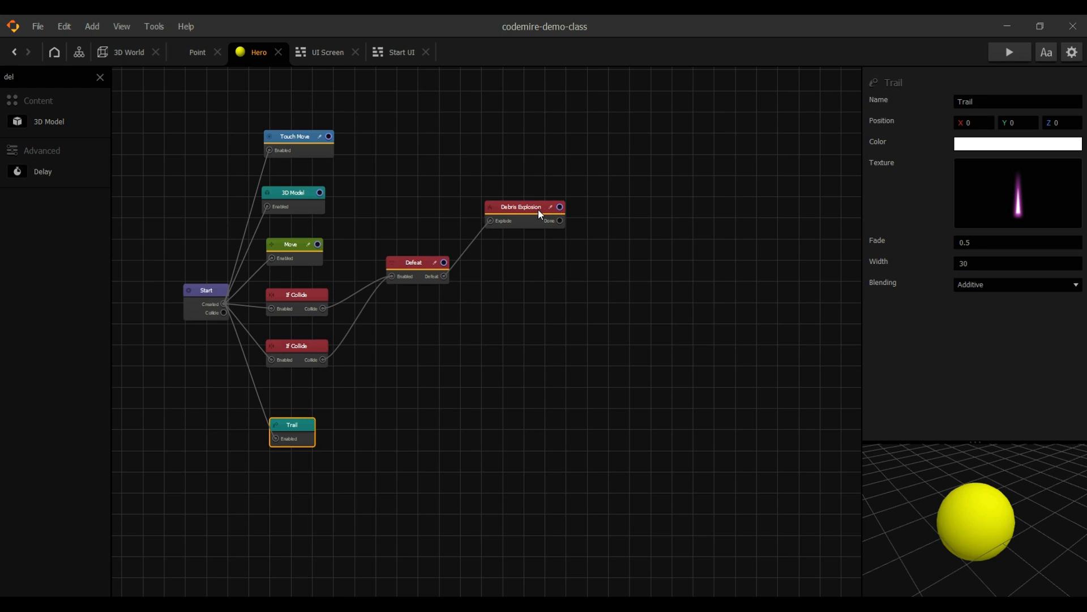
left_click(101, 77)
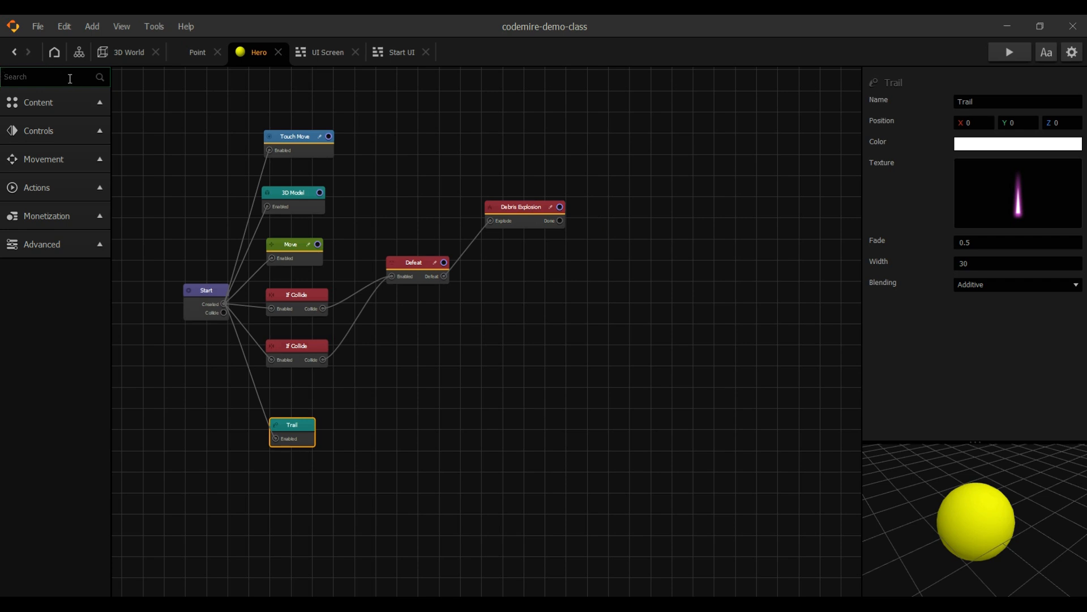
type("event")
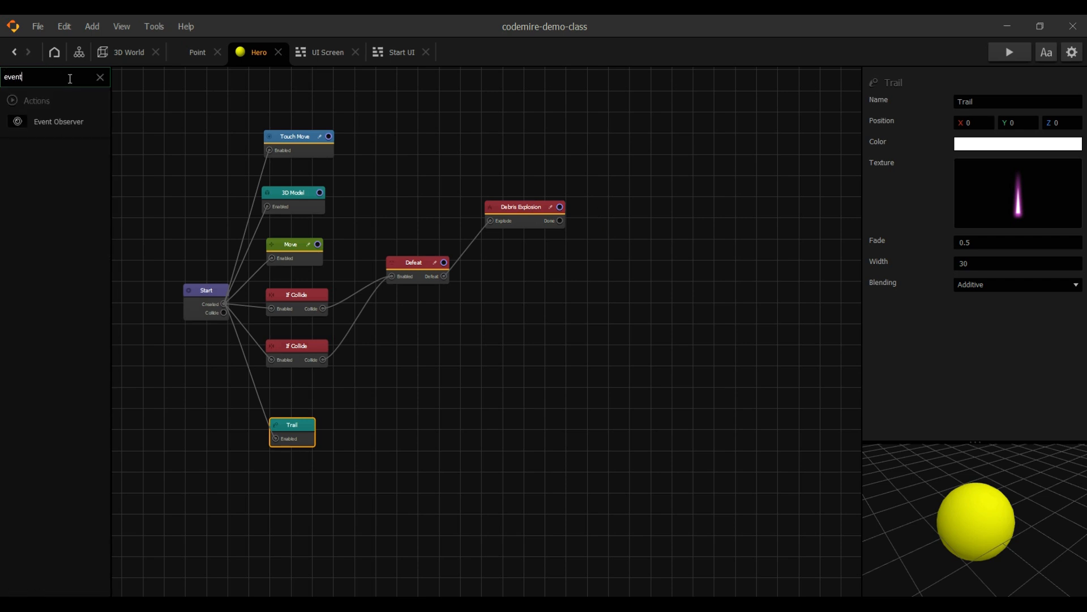
left_click_drag(61, 123, 666, 212)
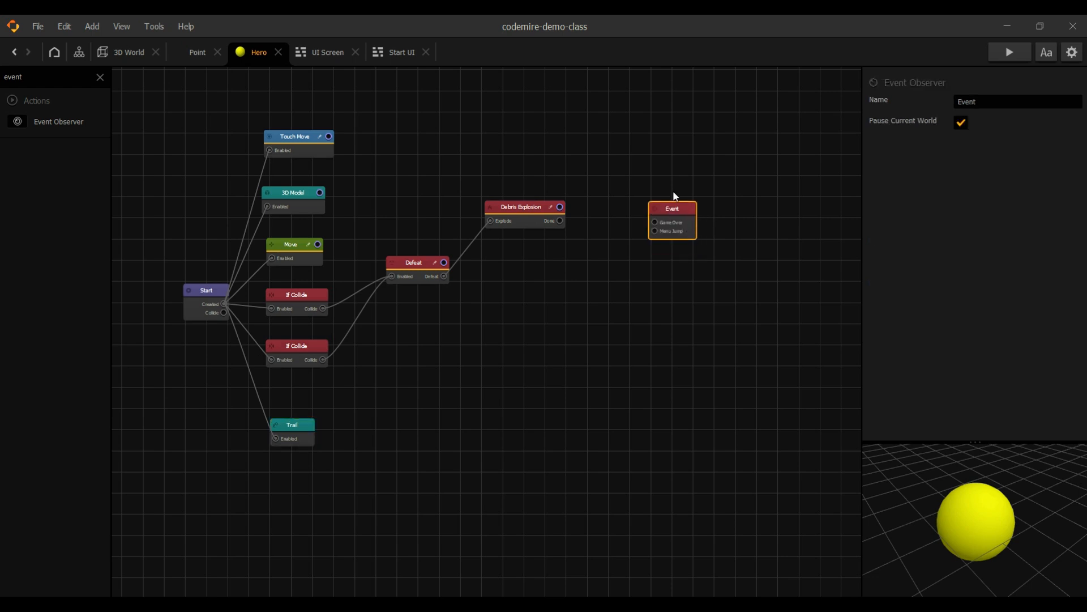
scroll(666, 233, "up", 3)
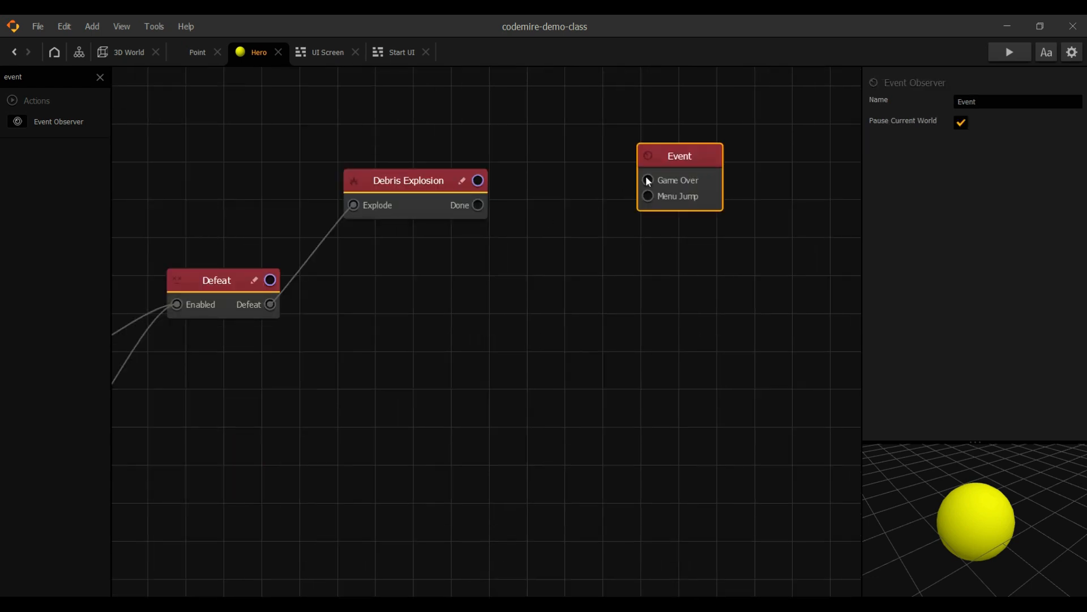
Rename the Hero's Event Observer node as Game Over.
left_click_drag(1006, 102, 873, 101)
type("Ga")
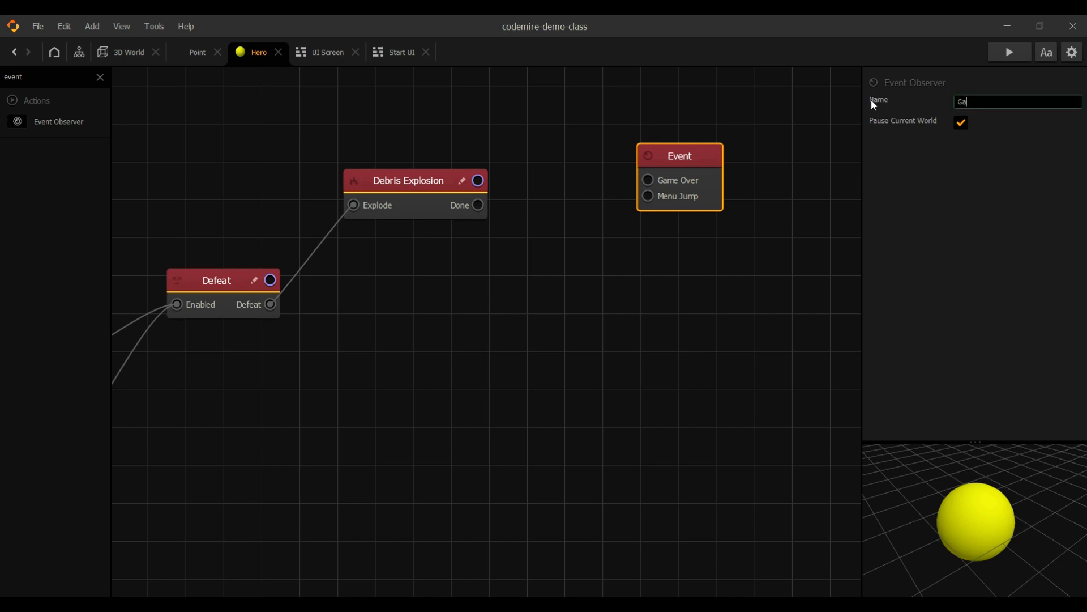
type("me Over")
key("Return")
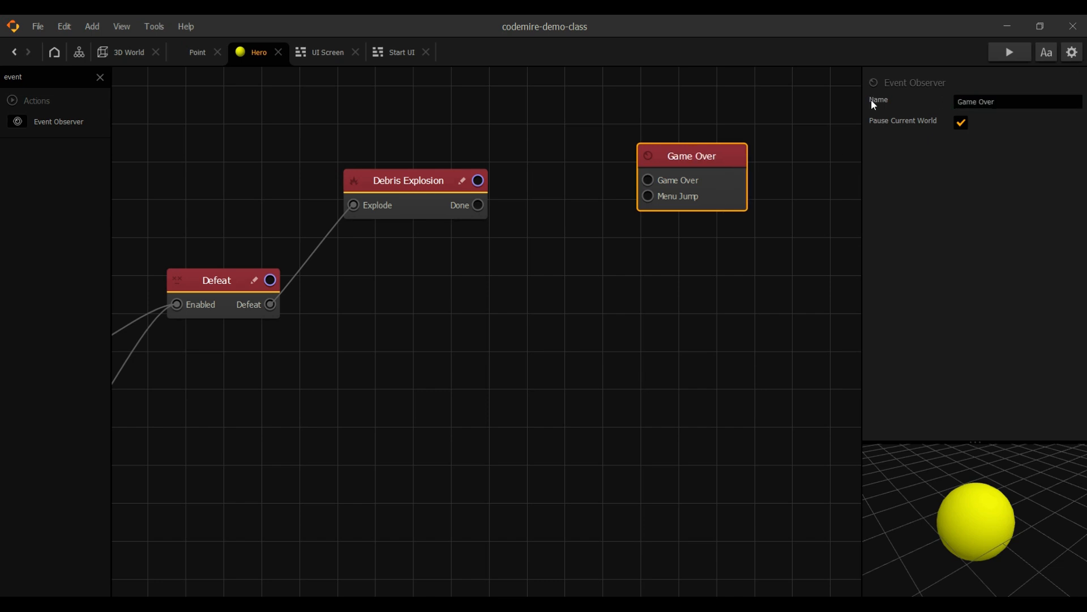
Link the Debris Explosion's Done output to the Game Over node's Game Over input and align the node beside it.
left_click_drag(709, 163, 671, 161)
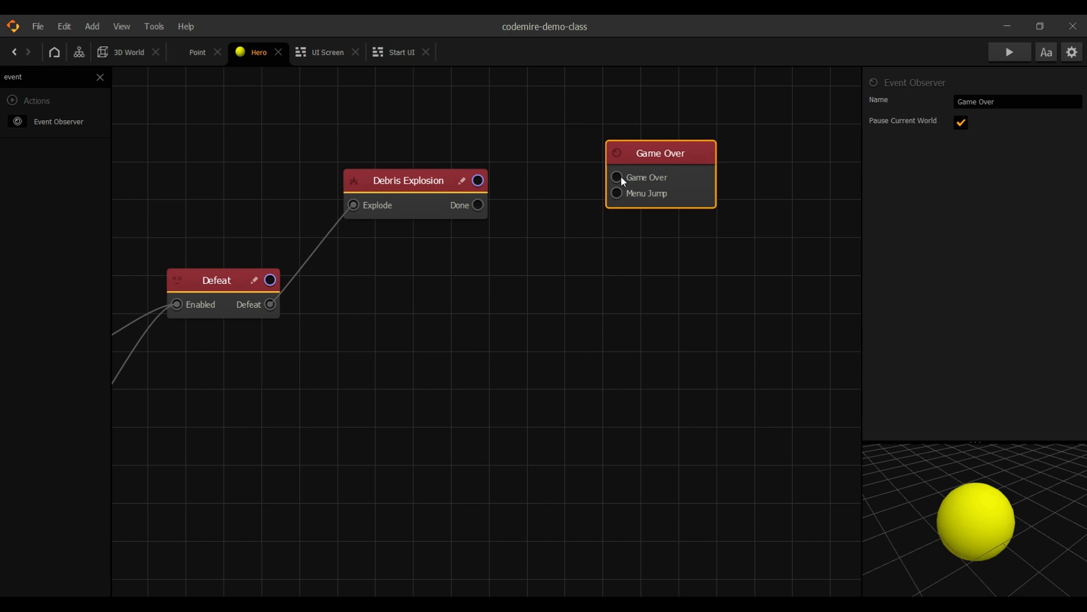
left_click_drag(541, 213, 477, 206)
left_click_drag(644, 173, 640, 191)
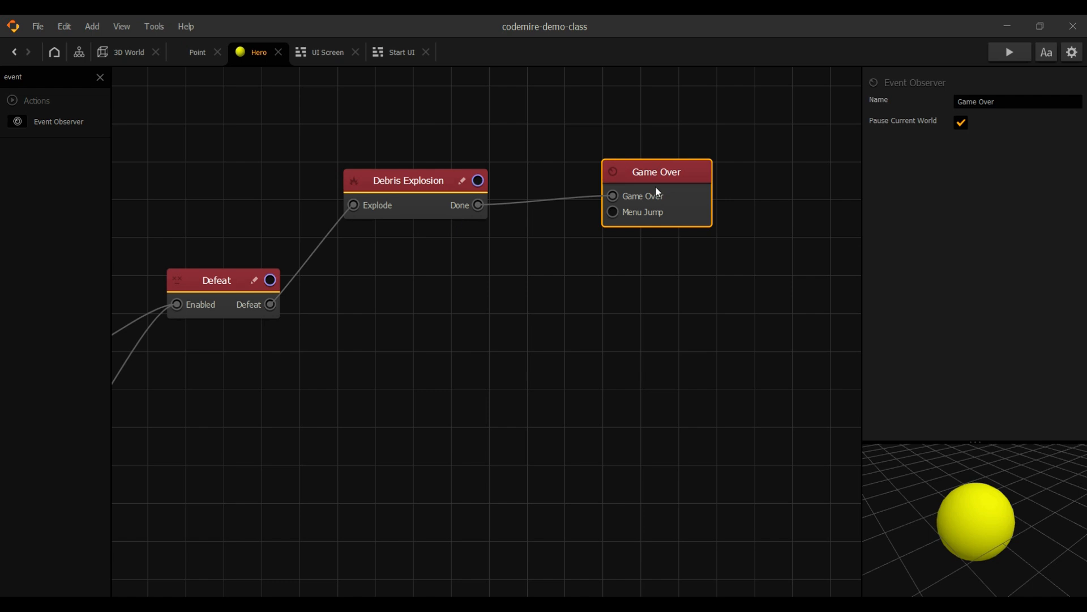
In the project's node map, add another UI Screen below the existing one and name it Game Over UI.
left_click(78, 52)
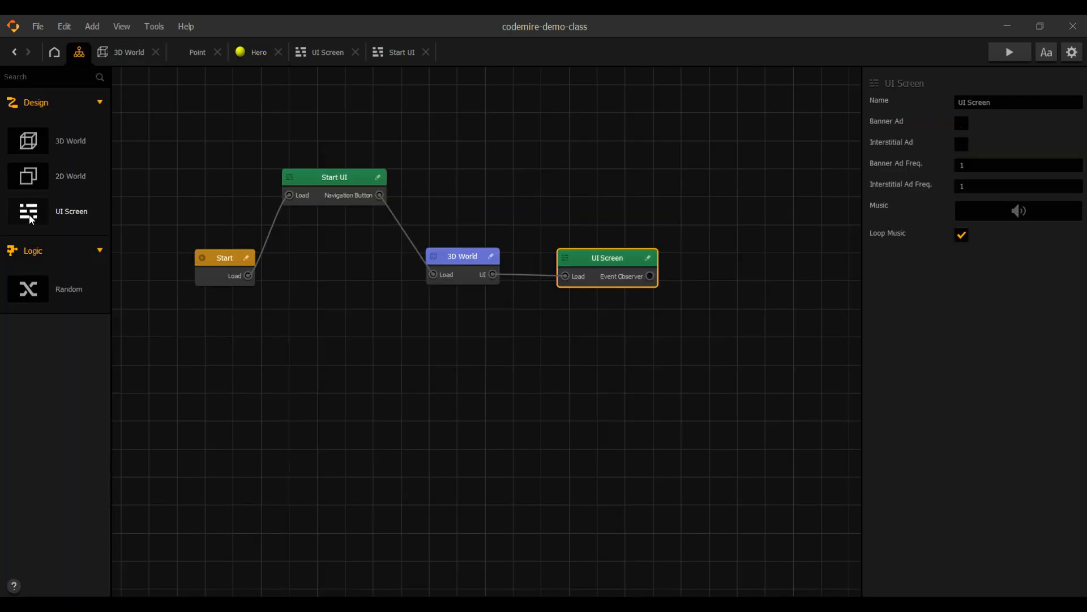
left_click_drag(31, 217, 696, 324)
left_click_drag(650, 353, 650, 352)
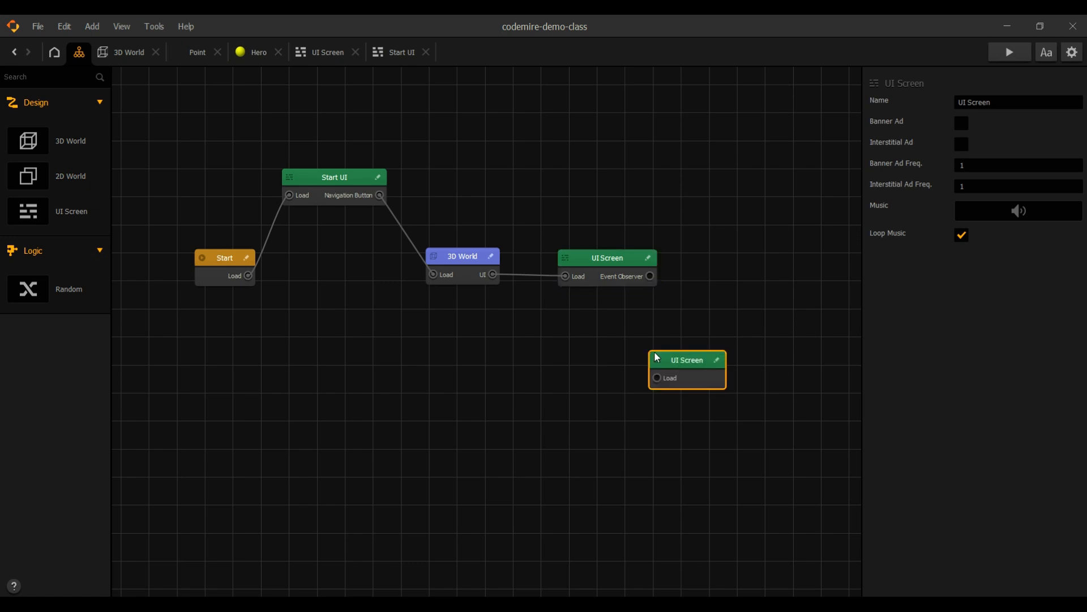
left_click(990, 101)
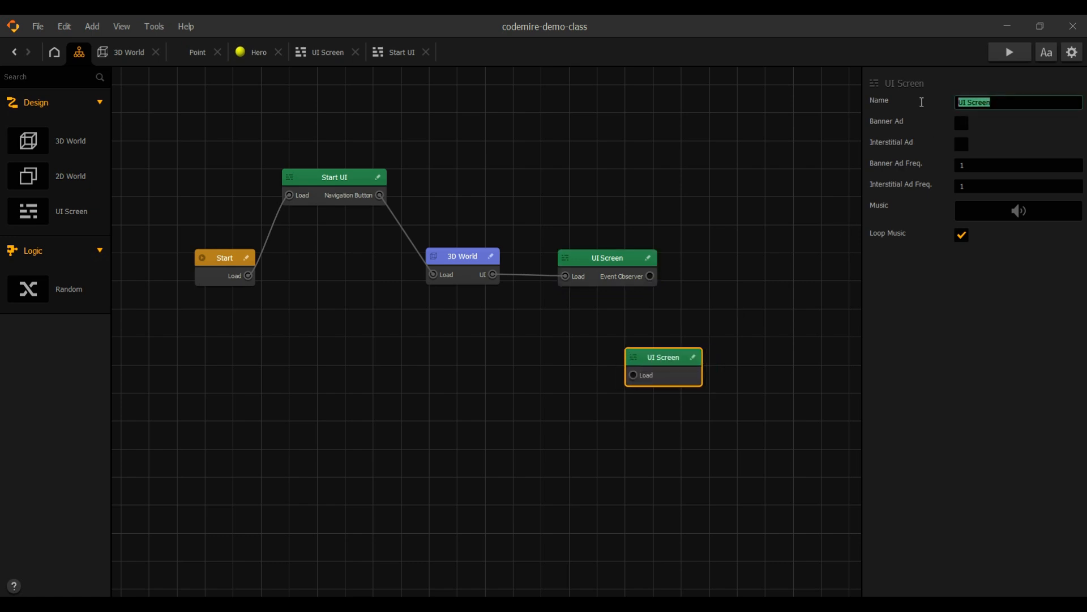
type("Gamw")
key("BackSpace")
key("BackSpace")
type("e Over UI")
key("Return")
Open the Game Over UI and add the blue square image from the anim folder to the centre of its canvas.
double_click(676, 359)
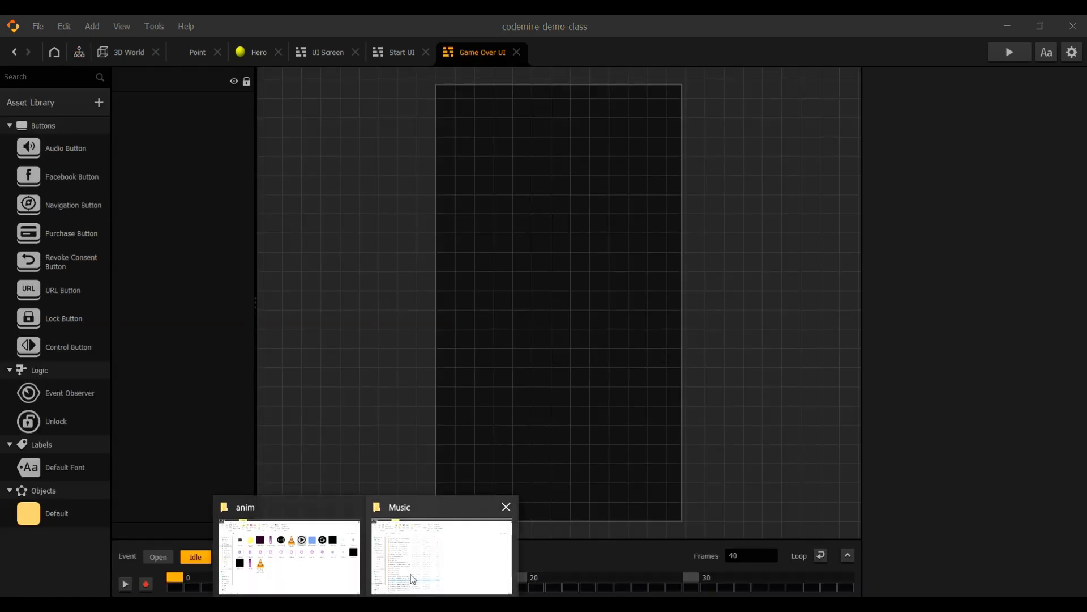
left_click(351, 572)
left_click_drag(727, 190, 692, 351)
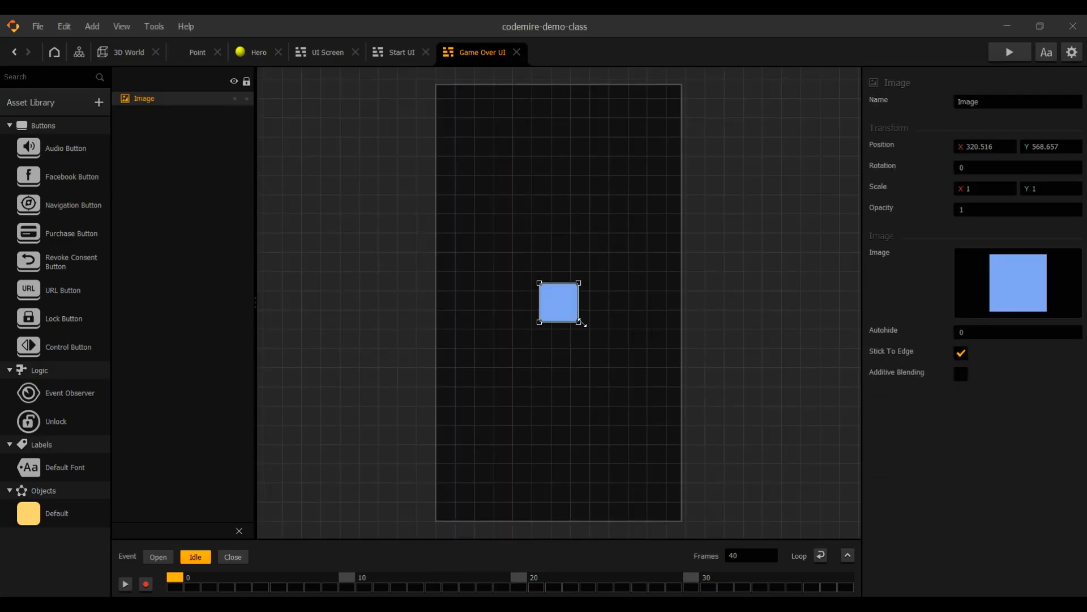
Stretch the blue image to cover the whole Game Over UI canvas, at a scale of about 6.5 by 11.35.
left_click_drag(583, 324, 715, 541)
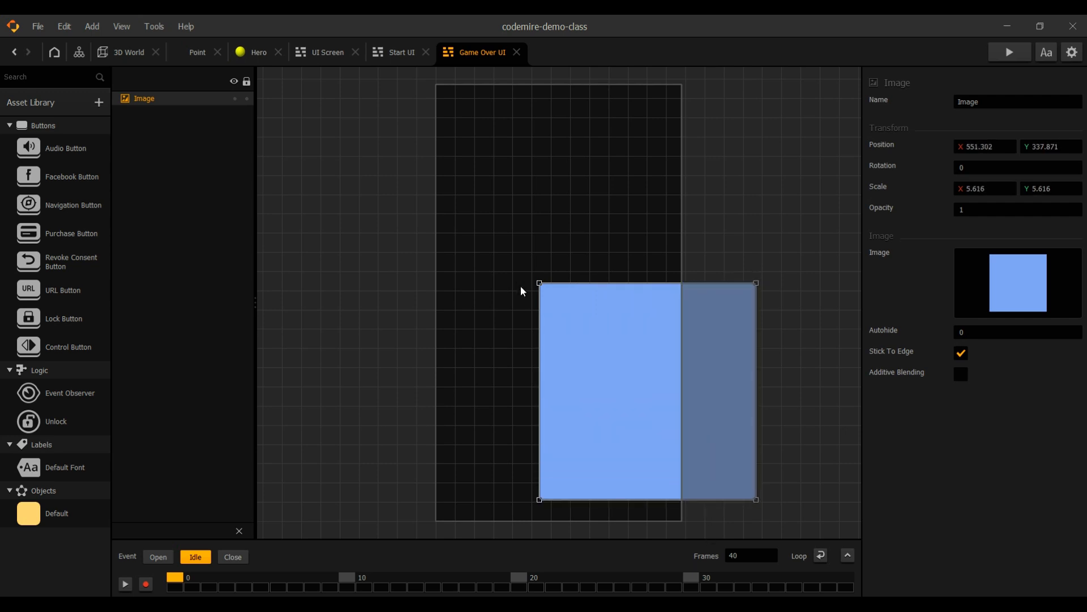
left_click_drag(538, 283, 391, 131)
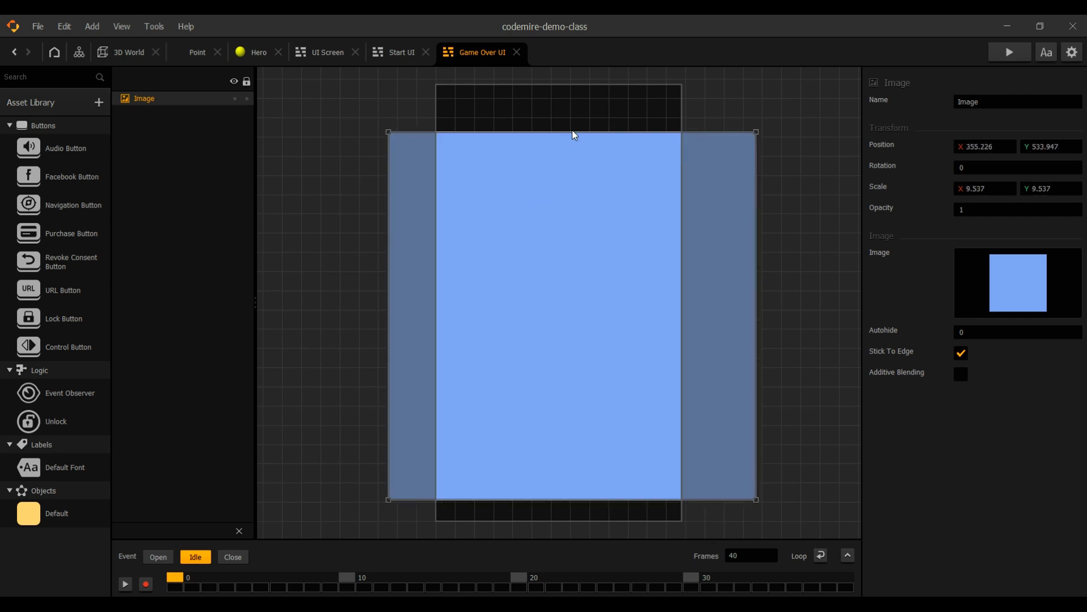
left_click_drag(566, 131, 565, 84)
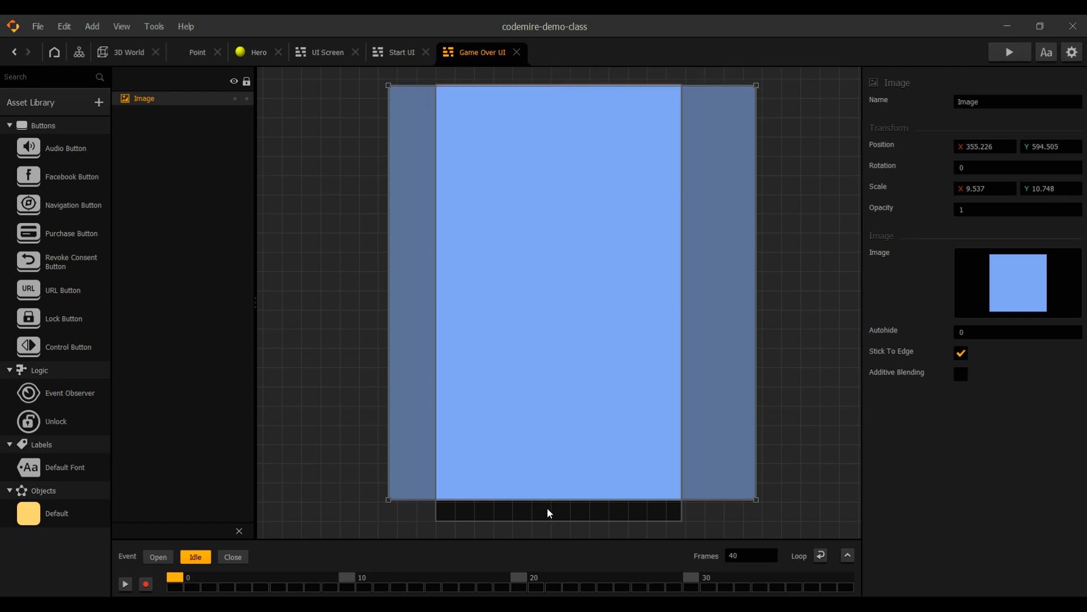
left_click_drag(549, 499, 548, 522)
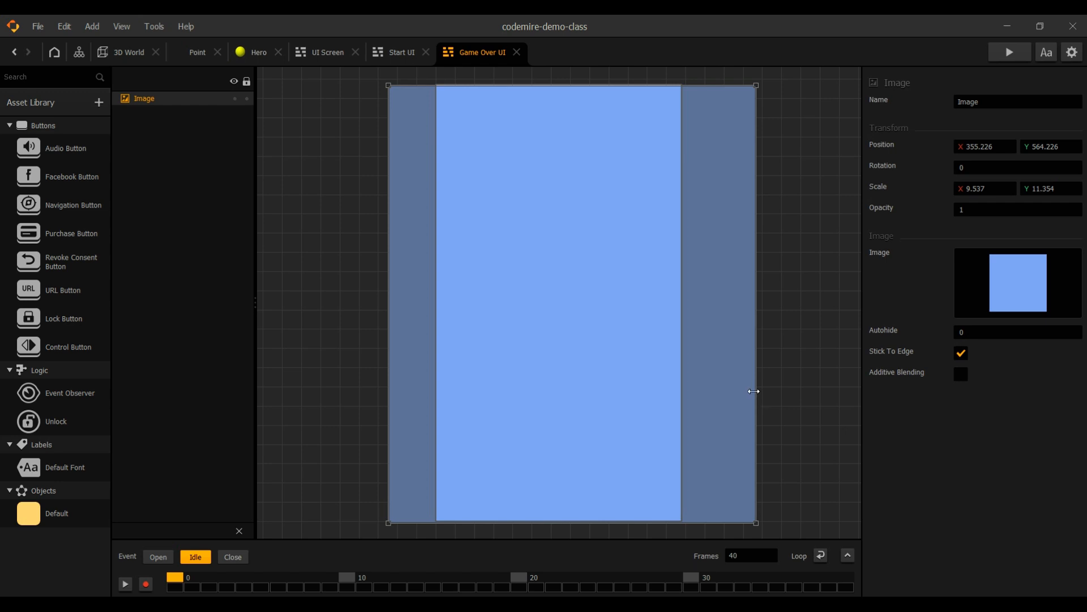
left_click_drag(755, 391, 684, 390)
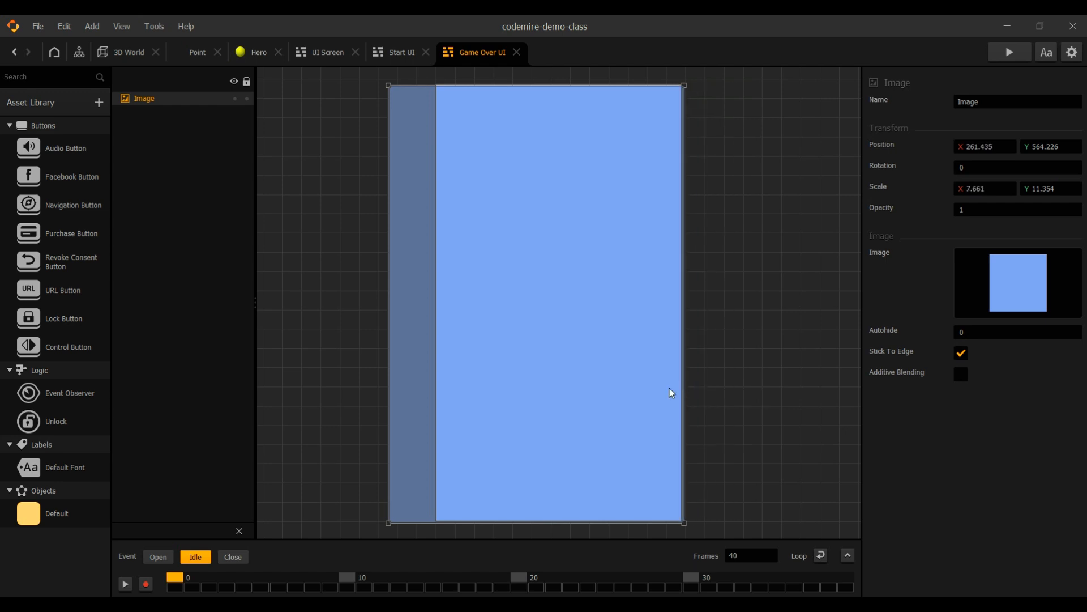
left_click_drag(387, 358, 433, 356)
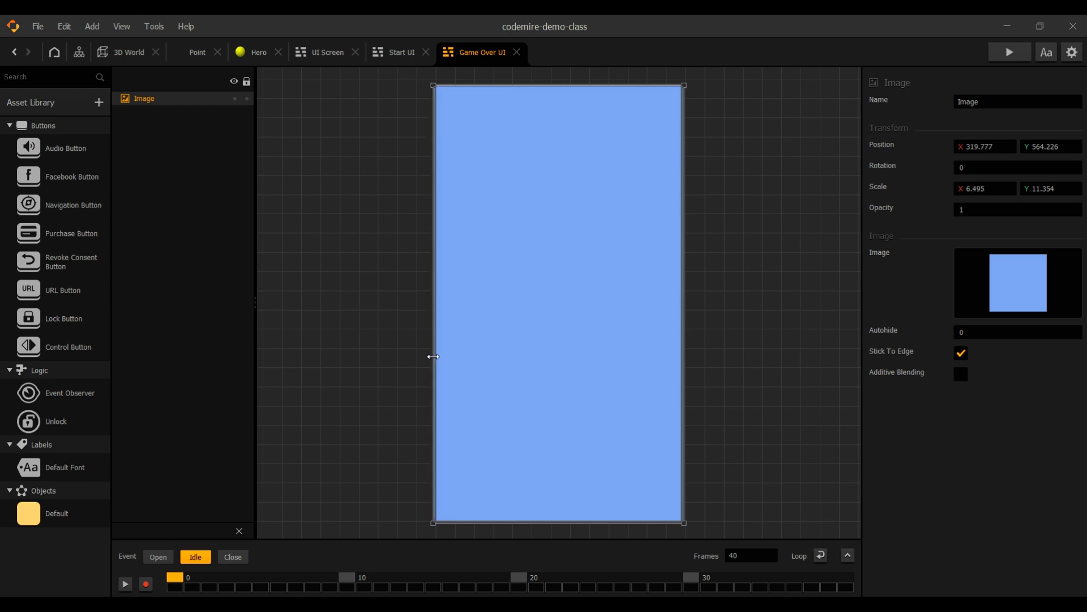
Set the blue background image's opacity to 0.5.
left_click(974, 209)
left_click_drag(935, 211, 917, 213)
type("0.8")
key("Return")
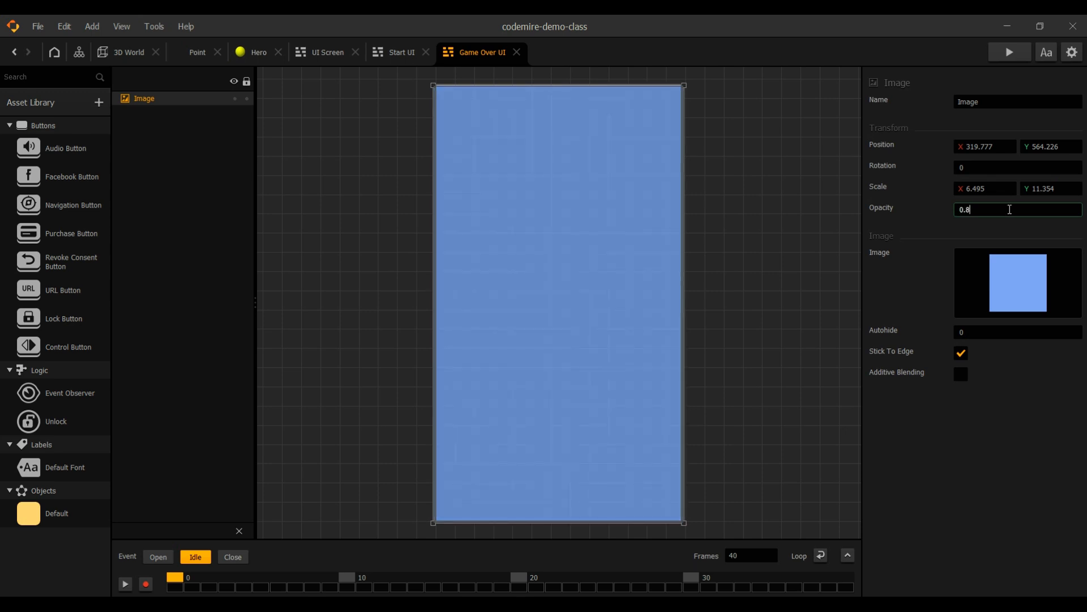
key("BackSpace")
type("5")
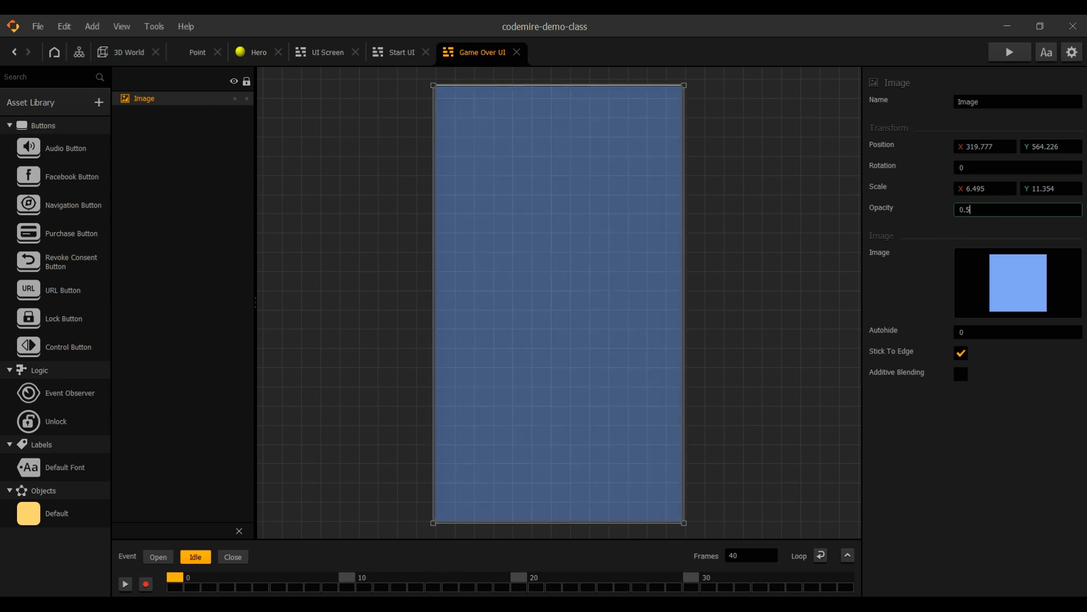
Add a Navigation Button near the canvas centre, enlarge it to a scale of about 2.6, and set its function to Restart.
left_click(368, 604)
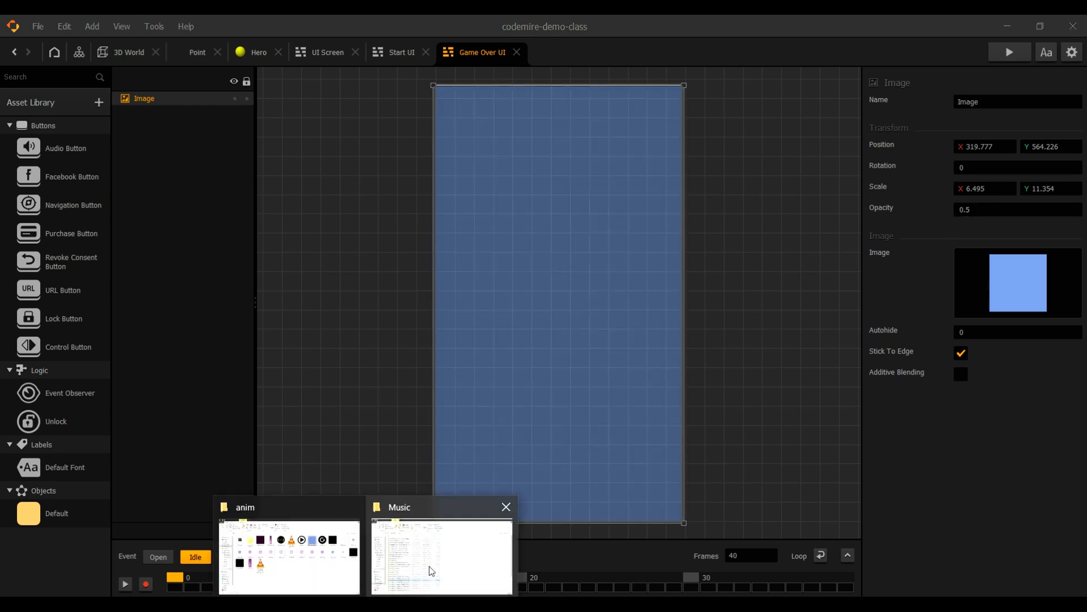
left_click(490, 396)
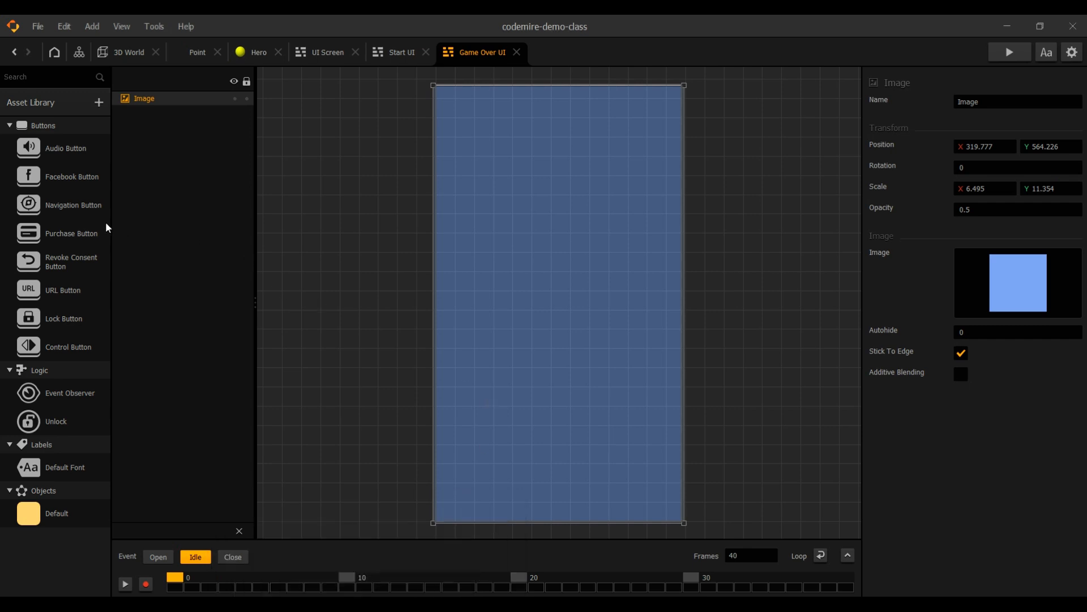
left_click_drag(90, 208, 551, 256)
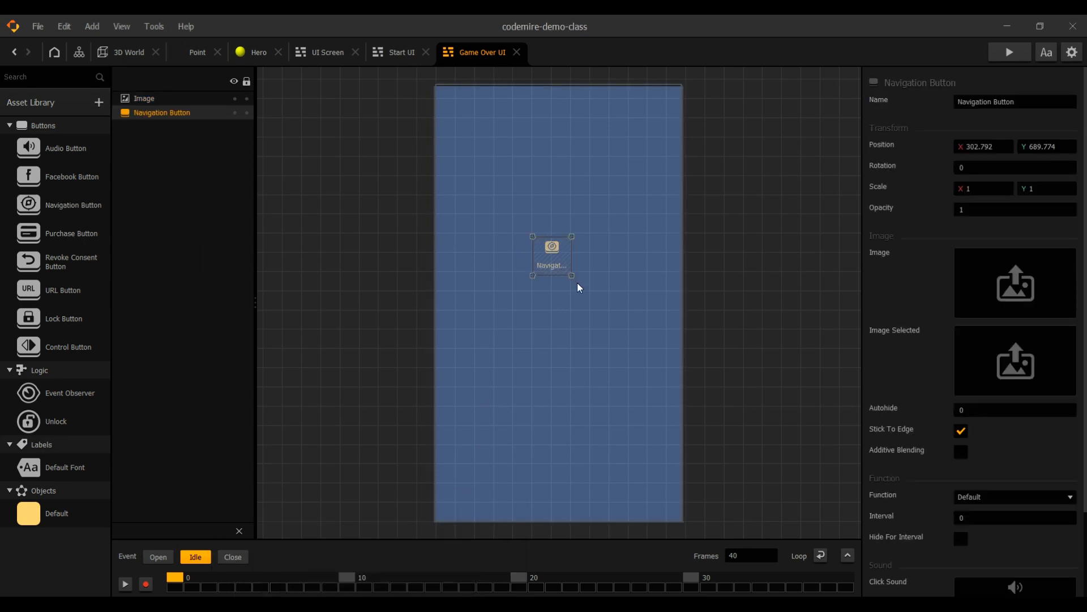
mouse_move(582, 294)
left_mouse_down()
mouse_move(561, 306)
mouse_move(571, 298)
left_mouse_up()
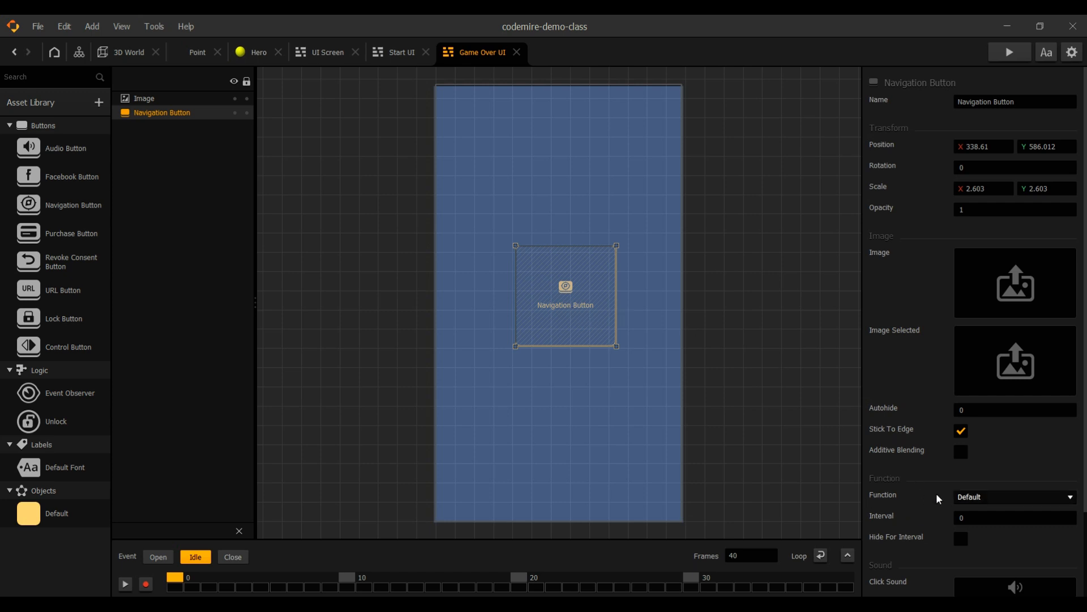
left_click(982, 497)
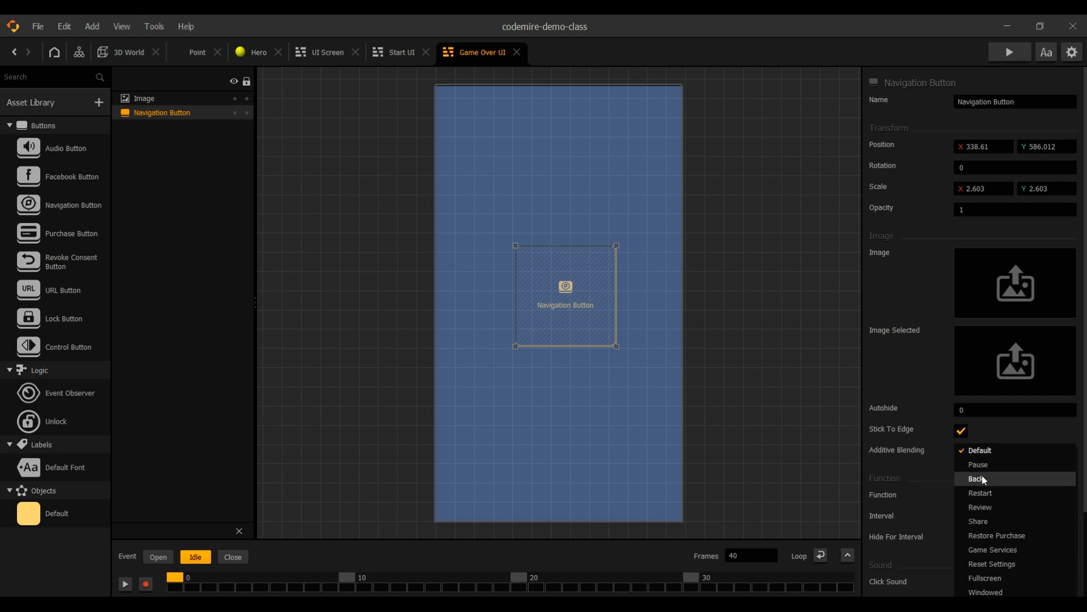
left_click(984, 497)
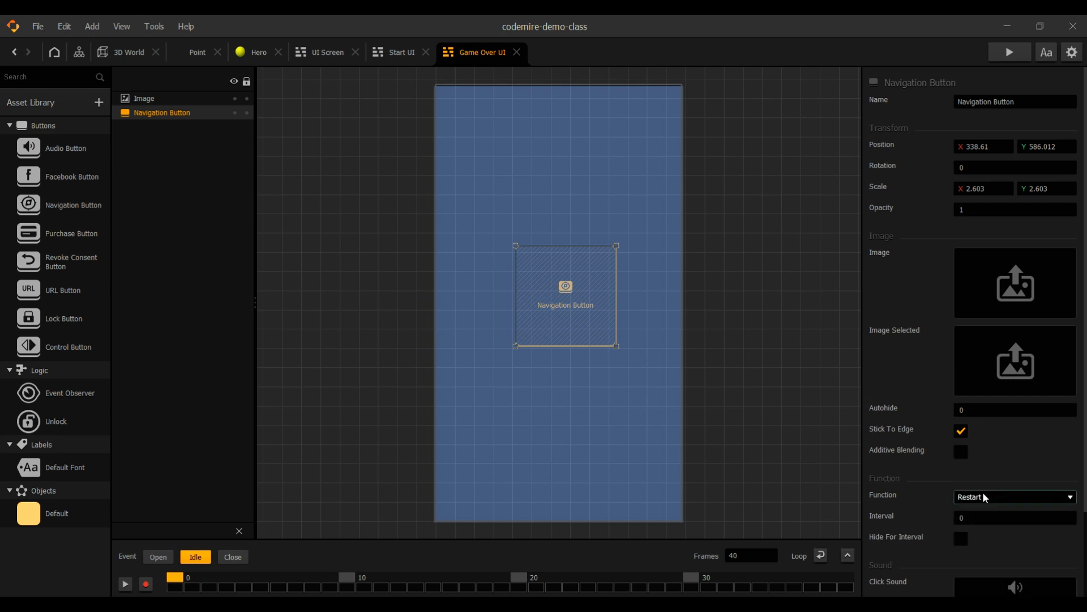
Add the circular restart arrow image from the anim folder to the centre of the Game Over UI canvas.
mouse_move(368, 604)
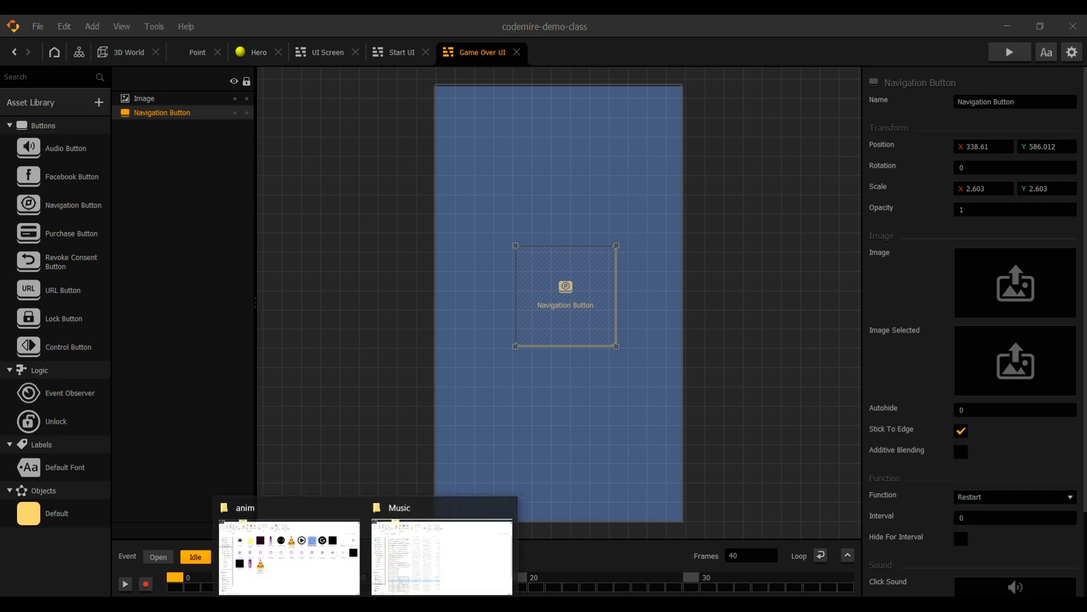
left_click(313, 577)
left_click_drag(792, 189, 691, 389)
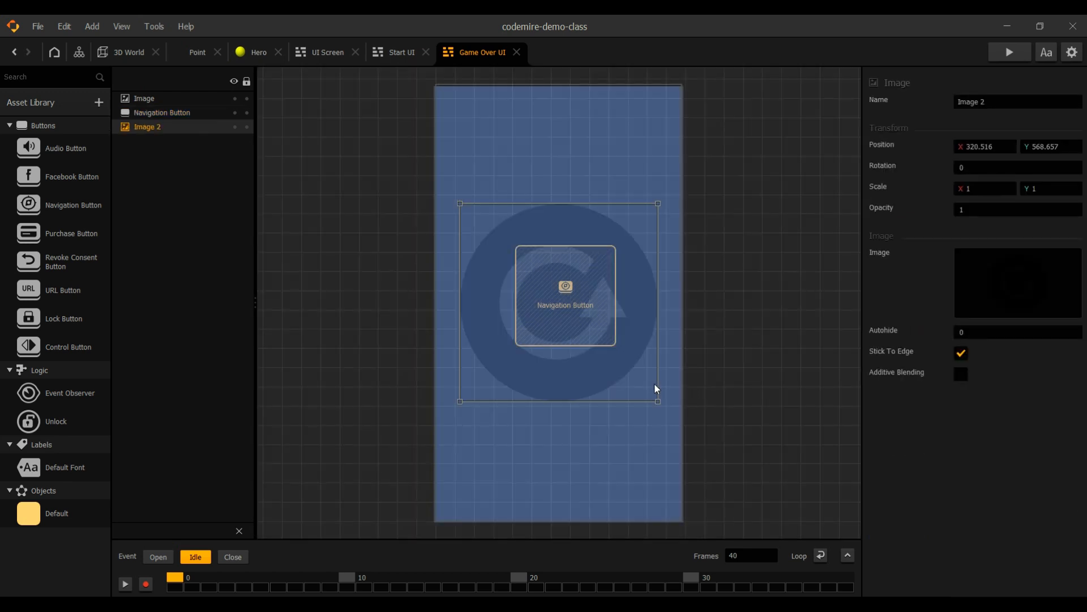
Move the blue background image below the restart icon and Navigation Button in the layer order, and lock the Navigation Button.
left_click(128, 115)
left_click(127, 98)
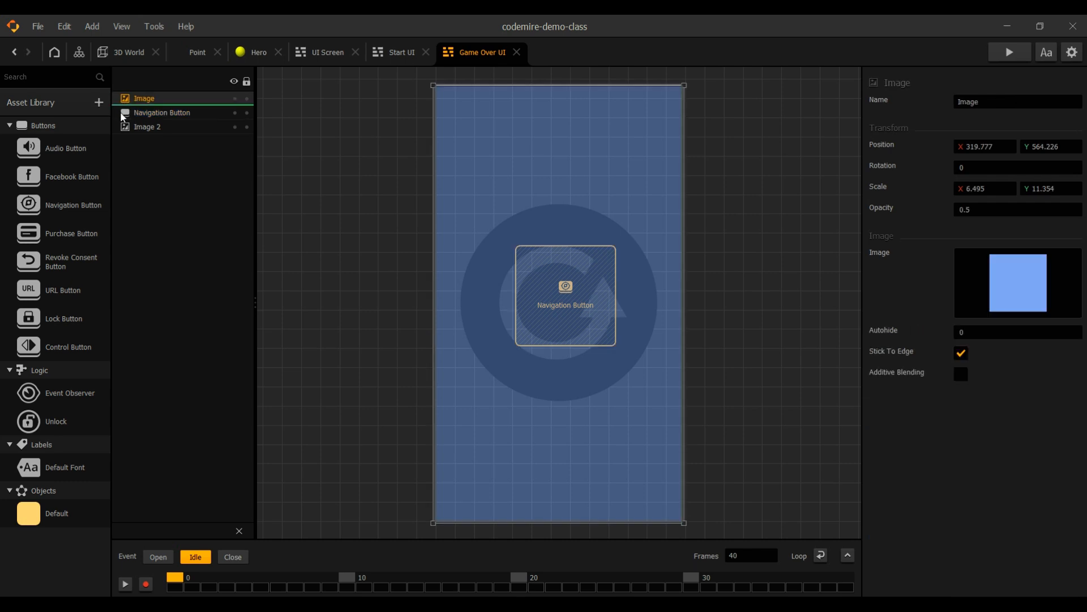
left_click_drag(123, 117, 148, 115)
left_click(246, 98)
Shrink the restart icon to a scale of about 0.37 and enlarge the unlocked Navigation Button around it to about 3.3.
left_click(149, 127)
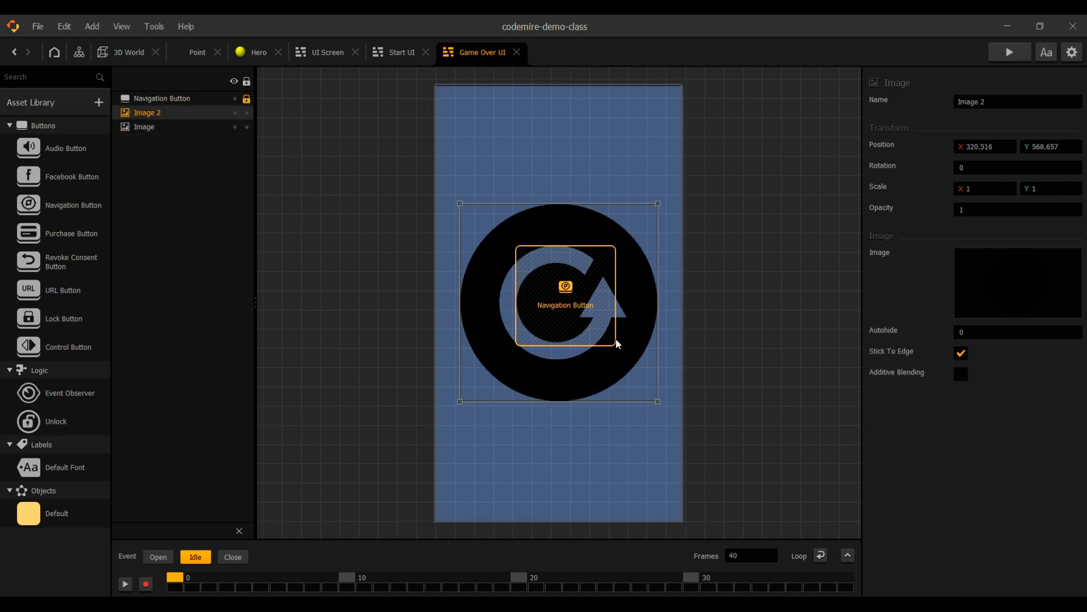
left_click_drag(656, 399, 585, 313)
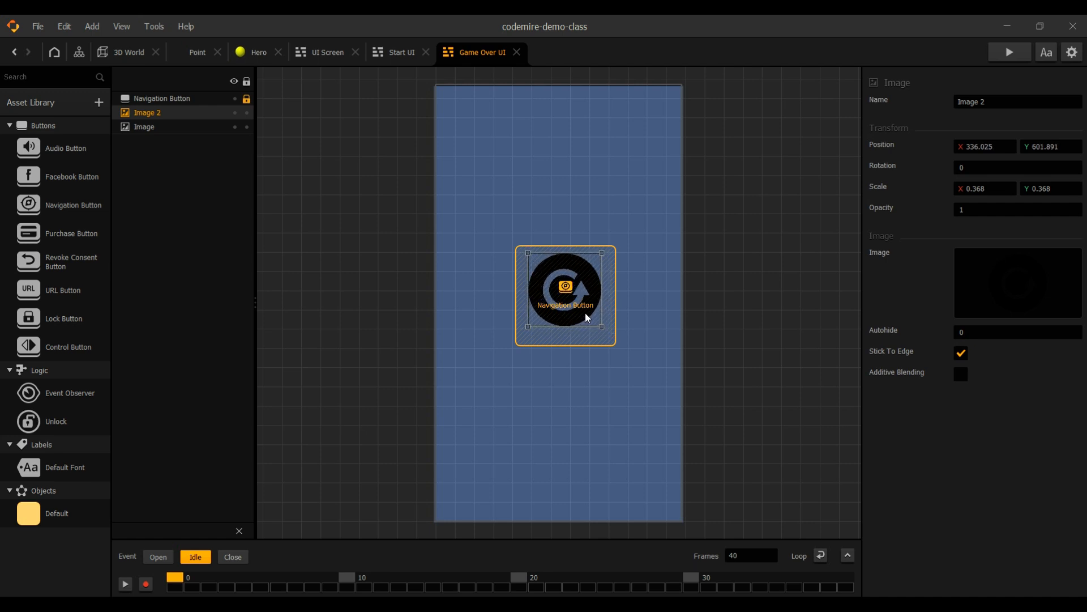
left_click(617, 341)
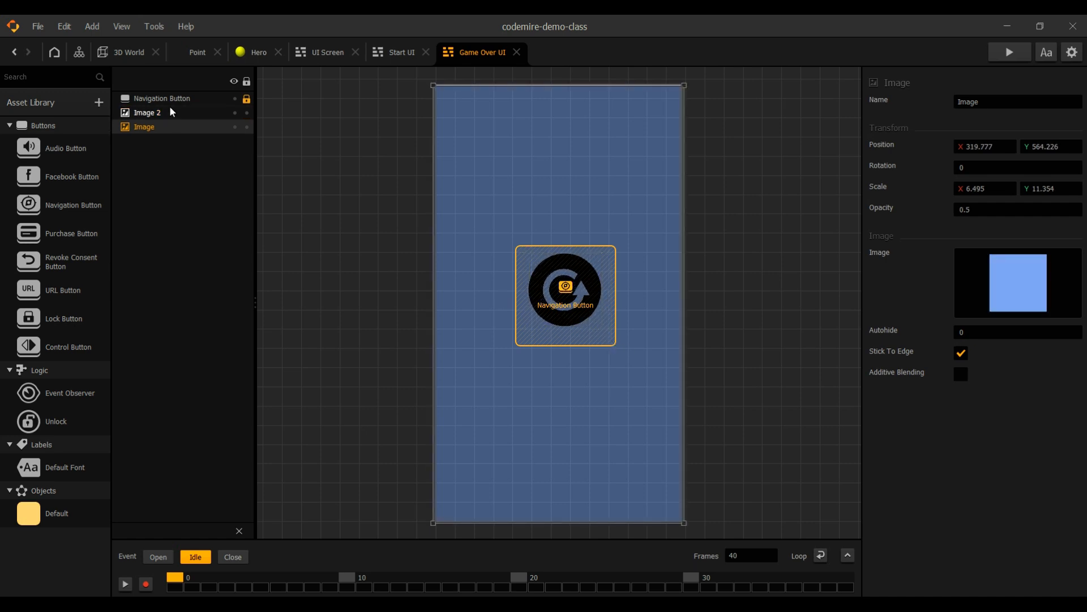
left_click(188, 100)
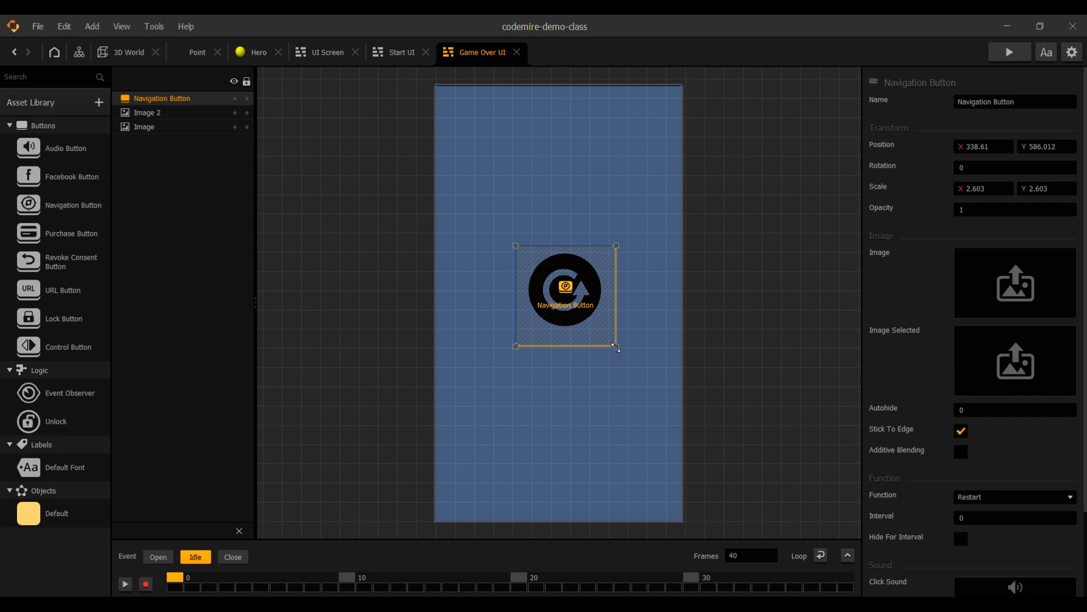
left_click_drag(614, 344, 584, 344)
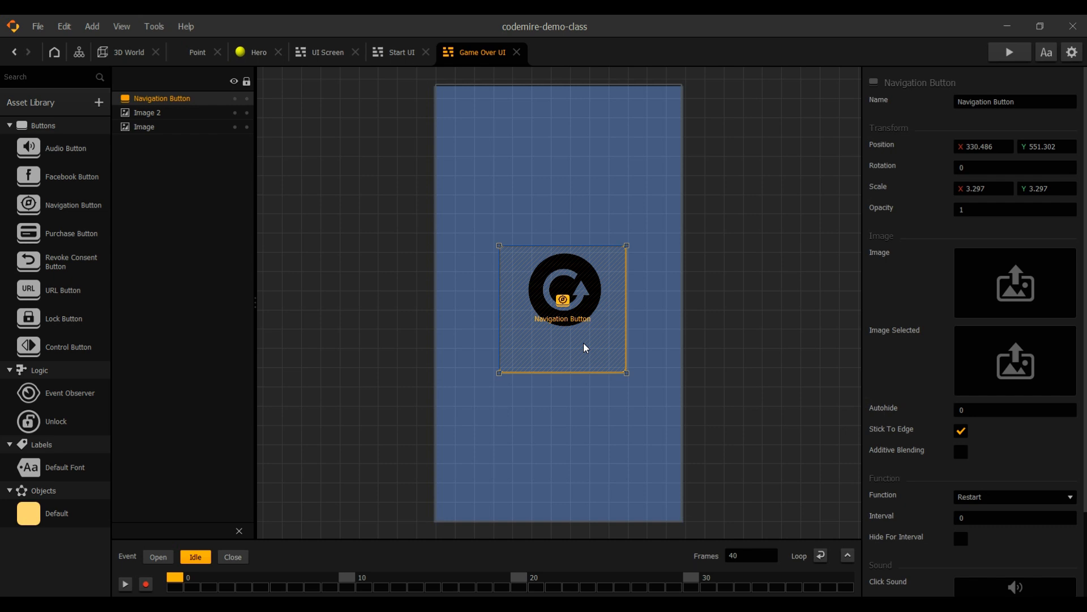
left_click_drag(584, 344, 588, 344)
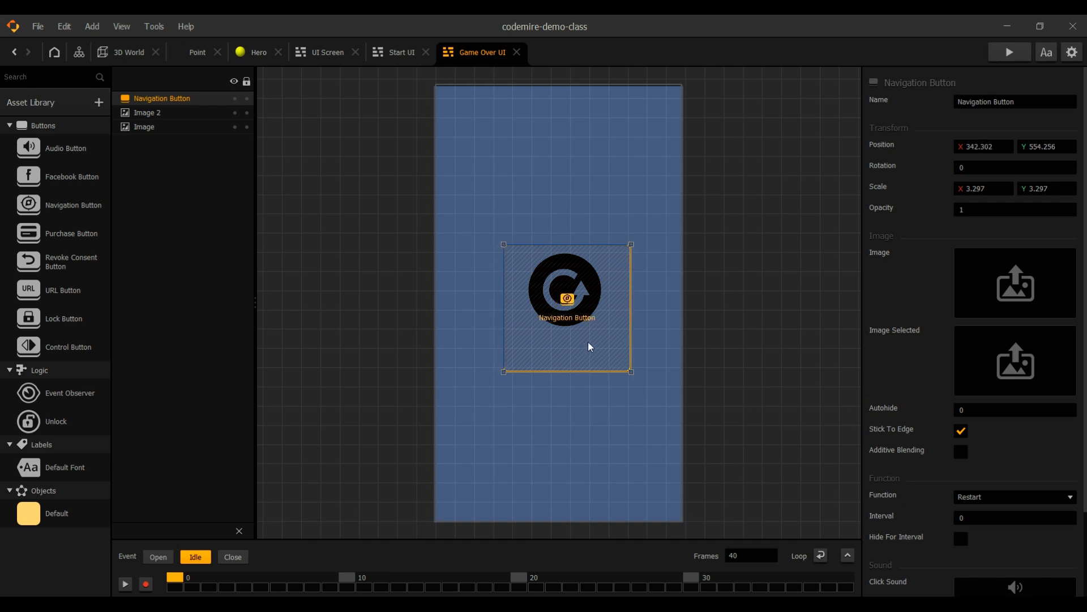
Enlarge and centre the restart icon at a scale of about 0.435, and extend the Navigation Button downward to a Y scale of about 3.92.
left_click(148, 112)
left_click_drag(575, 280, 607, 344)
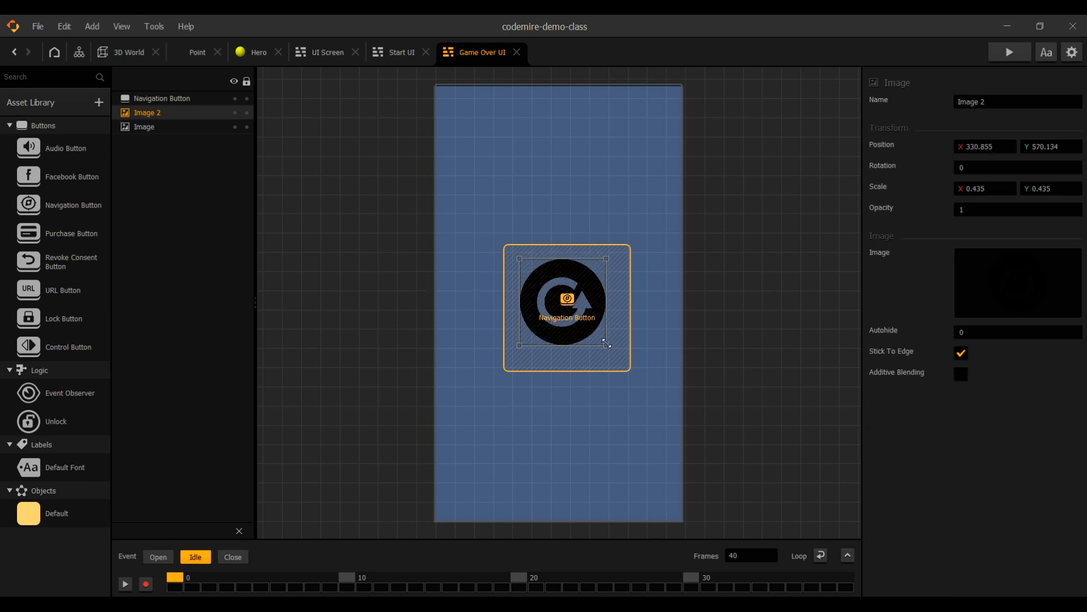
left_click_drag(556, 285, 560, 285)
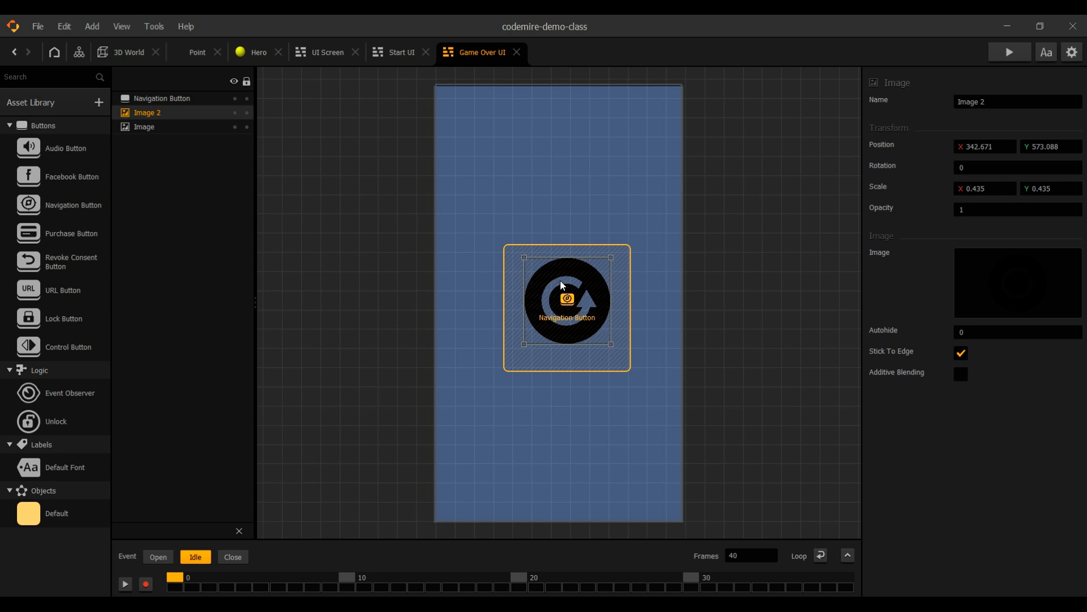
left_click(570, 369)
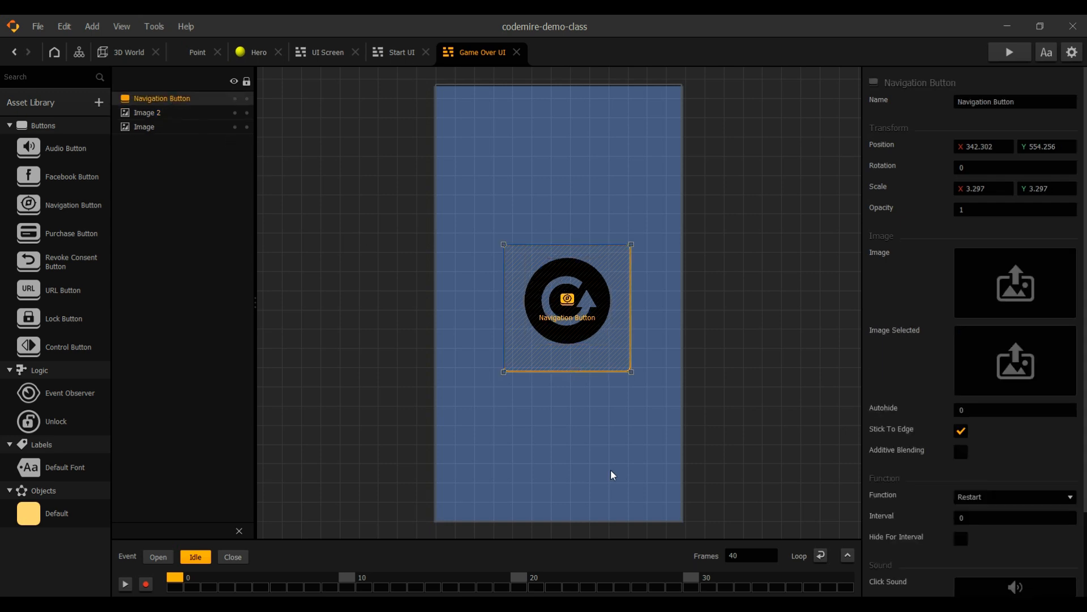
left_click_drag(579, 368, 579, 395)
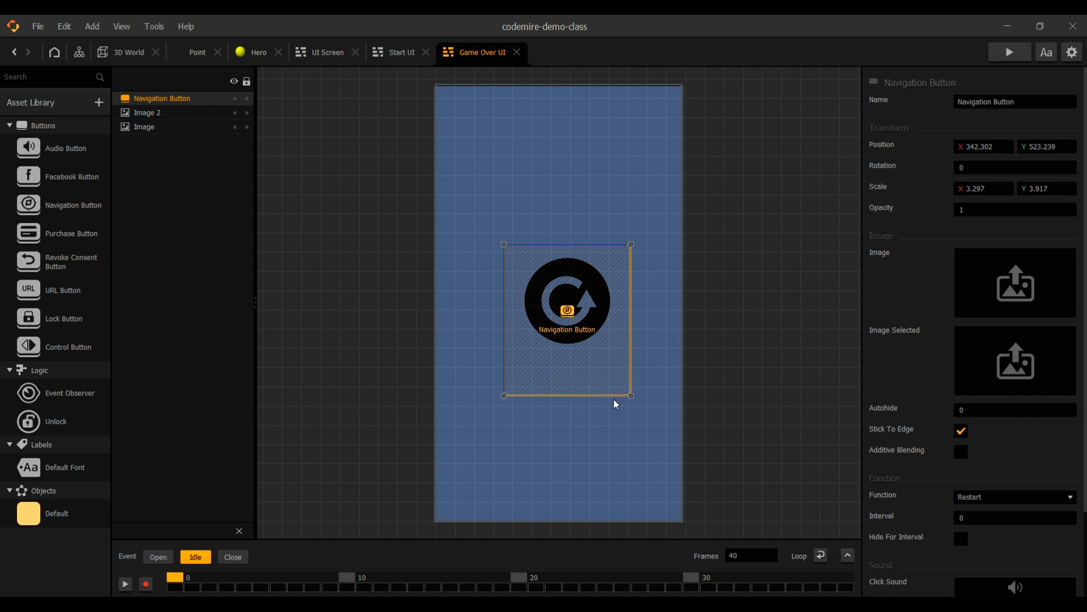
Add a Default Font label reading "Replay" centred below the restart icon and save the project.
left_click_drag(221, 434, 561, 367)
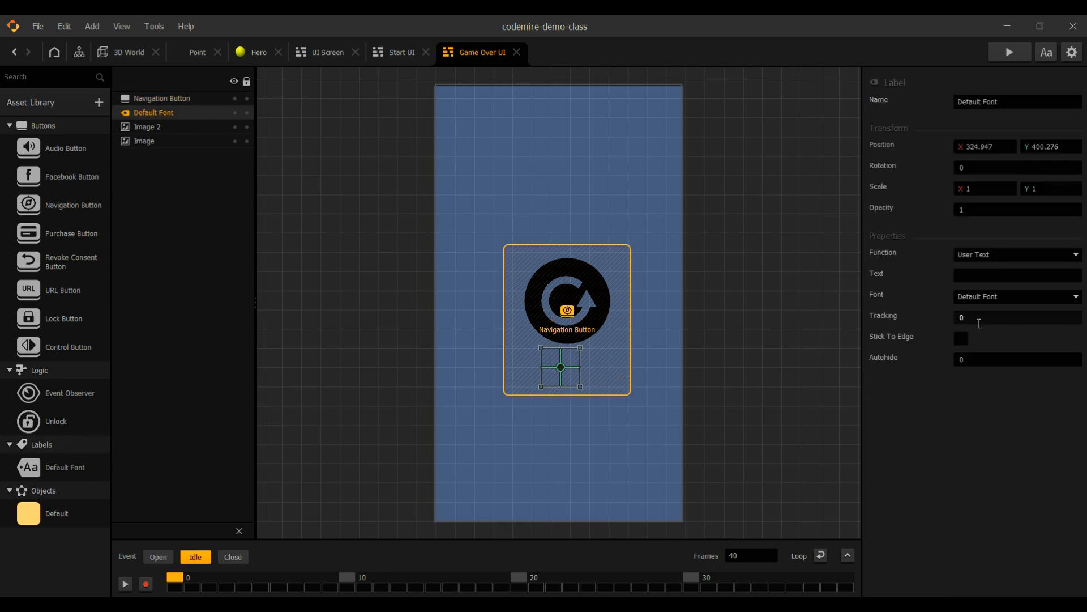
left_click(973, 276)
type("T")
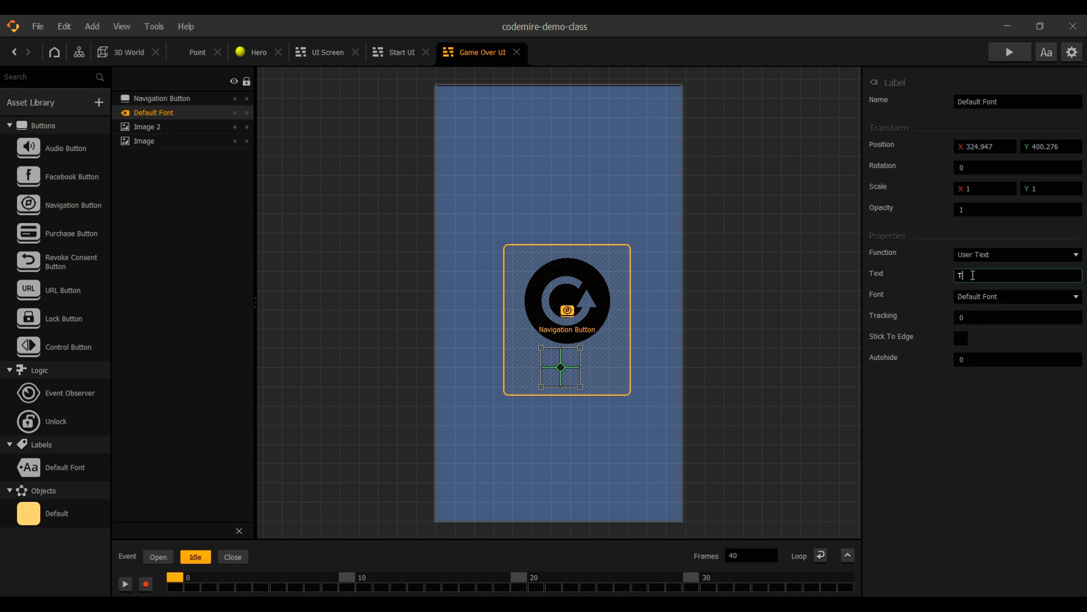
key("BackSpace")
type("Replay")
key("Return")
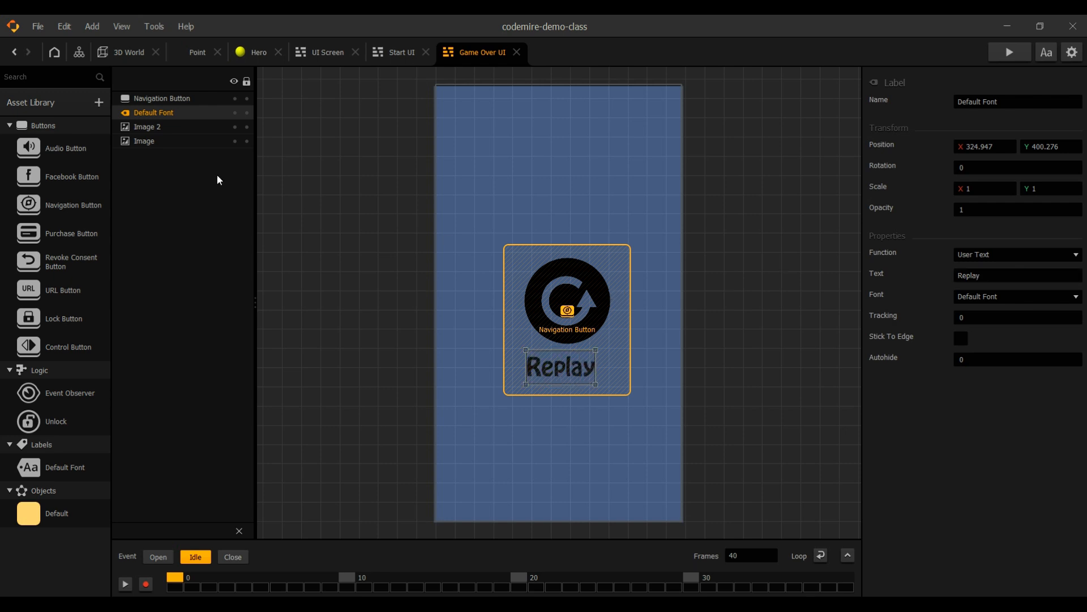
left_click_drag(566, 370, 573, 369)
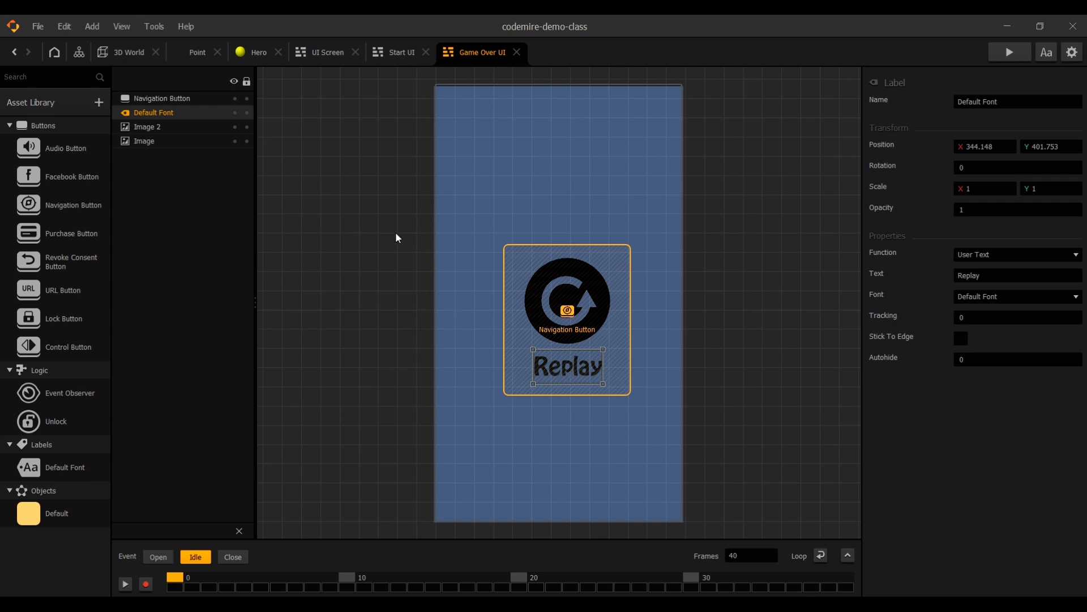
key("ctrl+s")
Check the Game Over UI node for a button output in the screen flow and delete the Restart Navigation Button from its canvas.
left_click(79, 57)
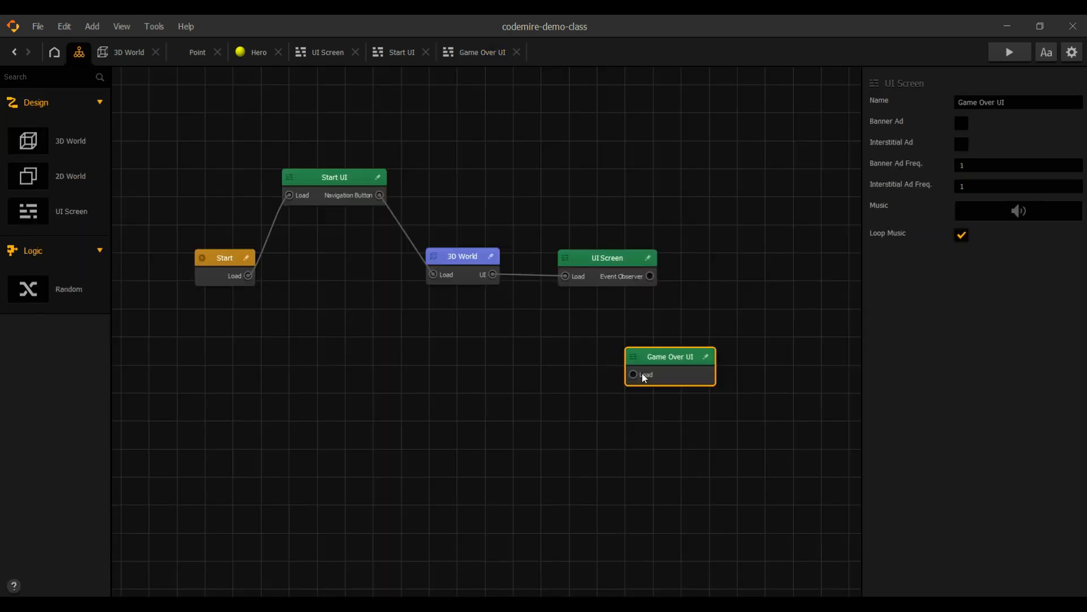
left_click(481, 52)
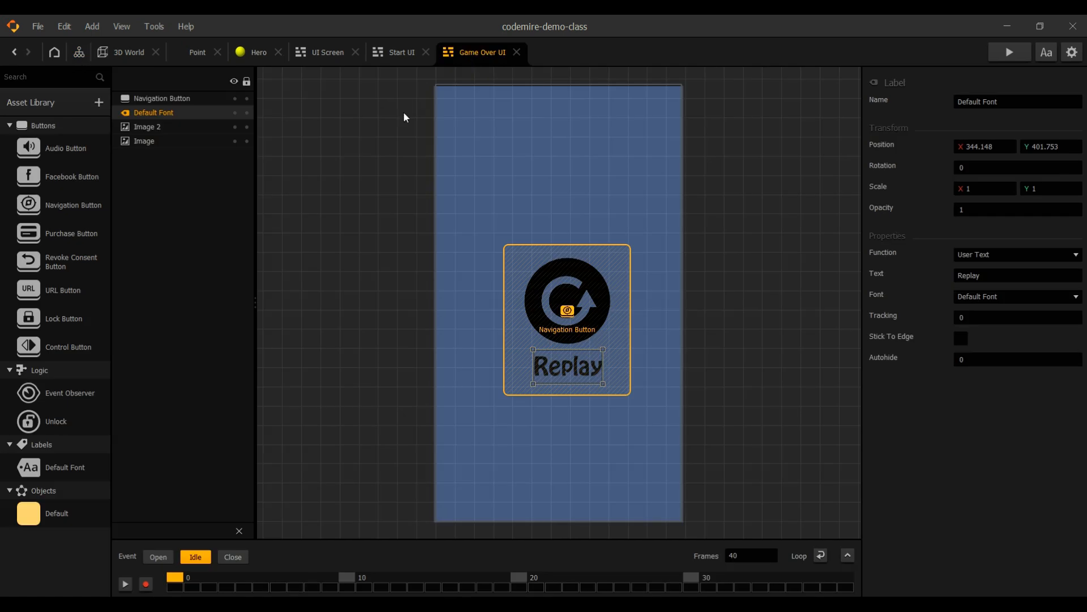
left_click(203, 99)
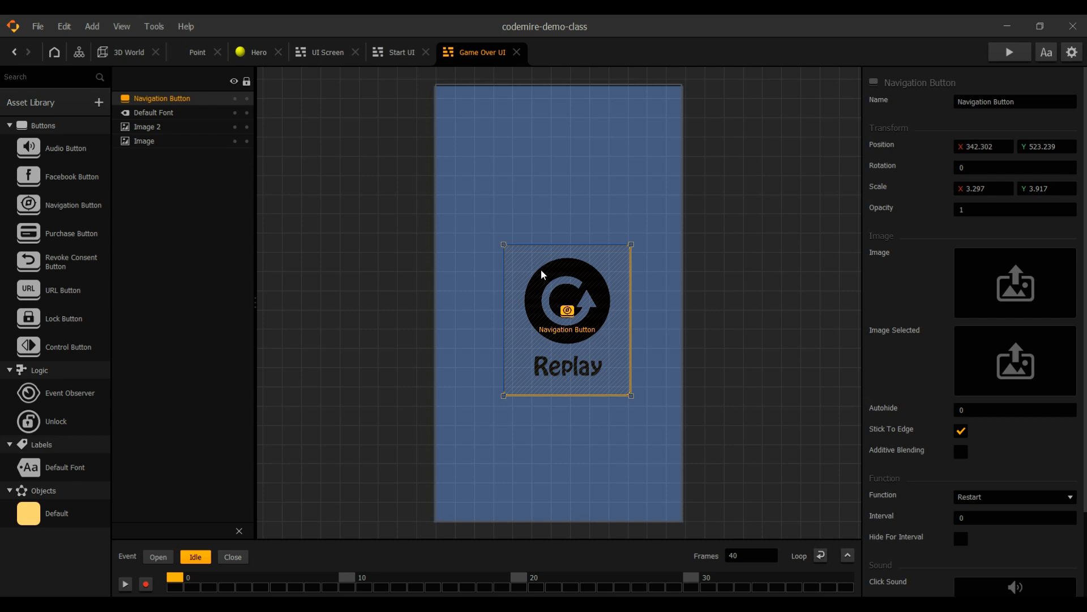
left_click_drag(515, 257, 467, 252)
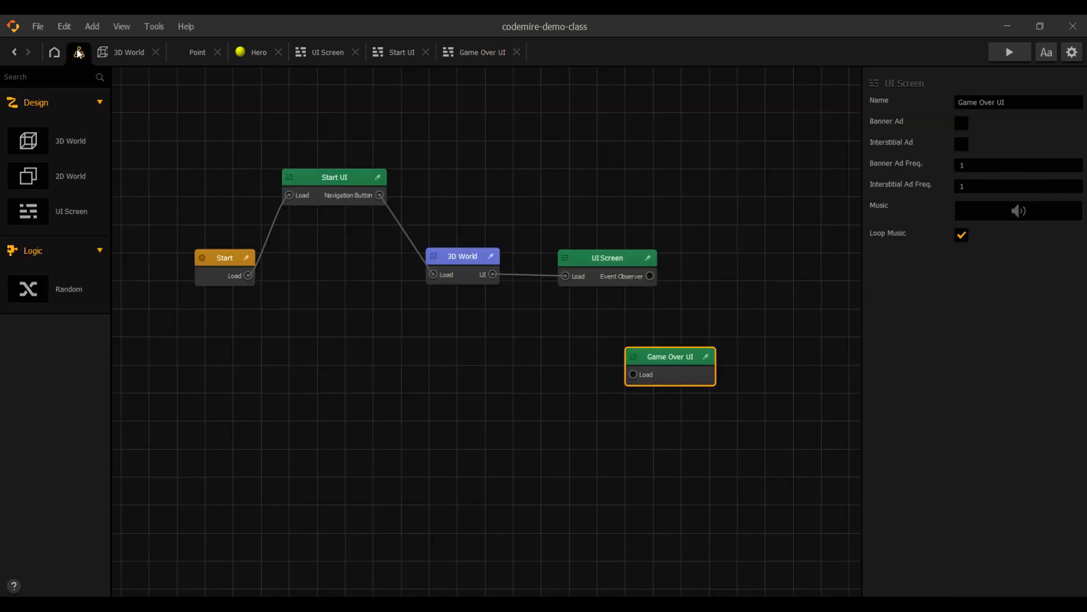
left_click(79, 51)
left_click(462, 56)
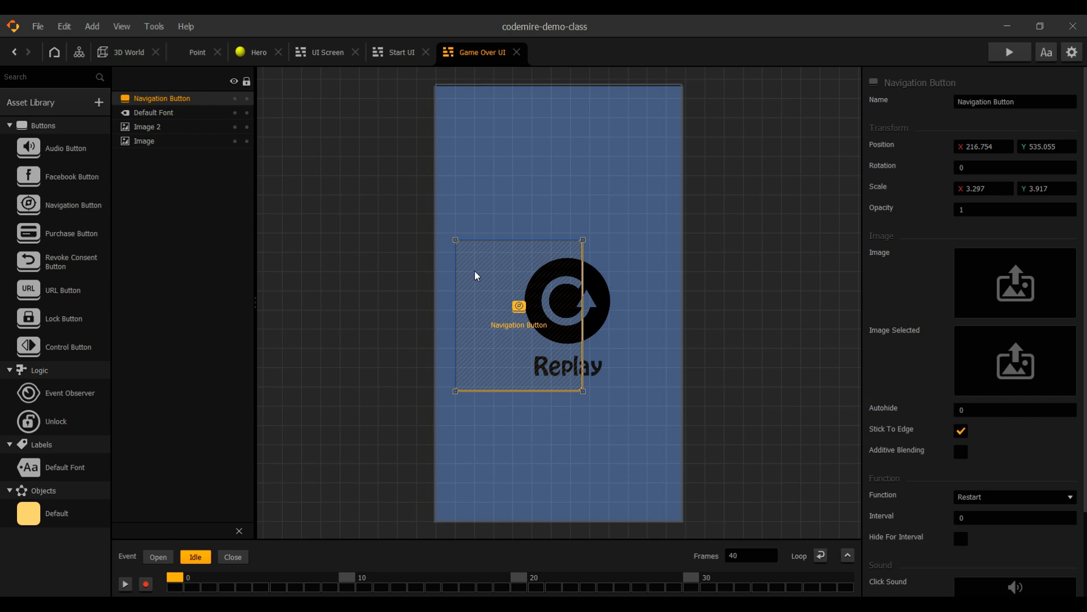
key("Delete")
Add a new Navigation Button with the Default function over the restart icon and Replay label, at a scale of about 3.98.
left_click_drag(80, 211, 429, 268)
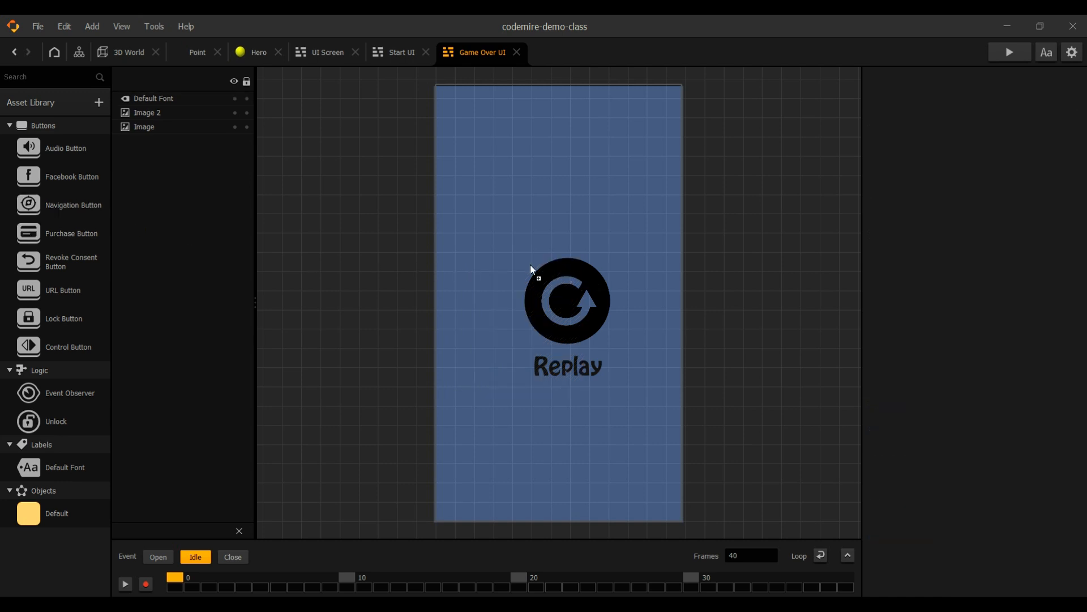
left_click_drag(531, 267, 664, 398)
left_click_drag(619, 348, 598, 349)
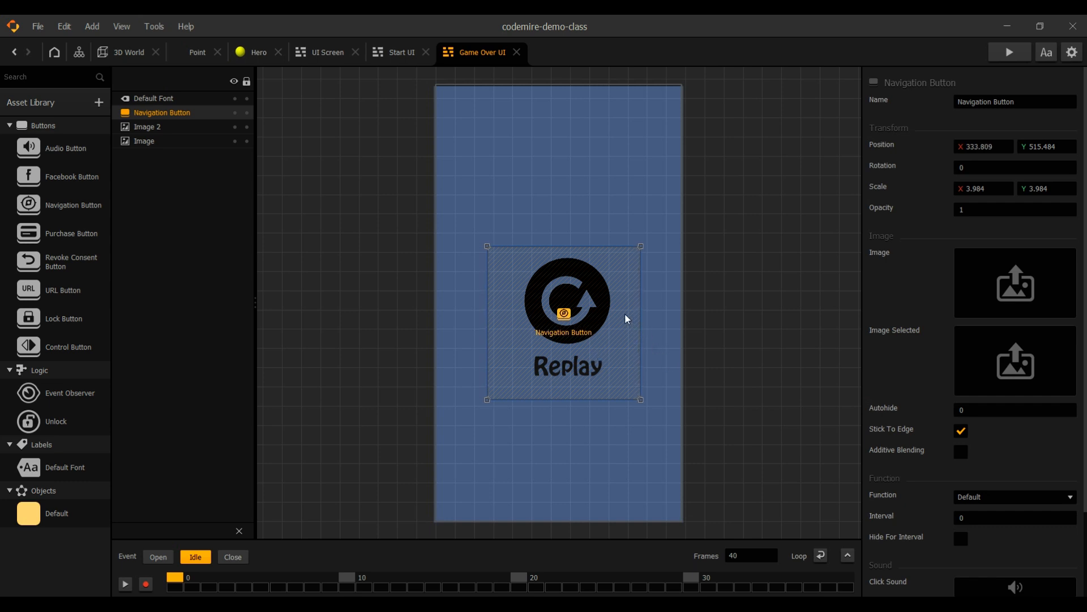
In the screen flow, connect UI Screen's Event Observer to Game Over UI's Load, and Game Over UI's Navigation Button to 3D World's Load.
left_click(79, 53)
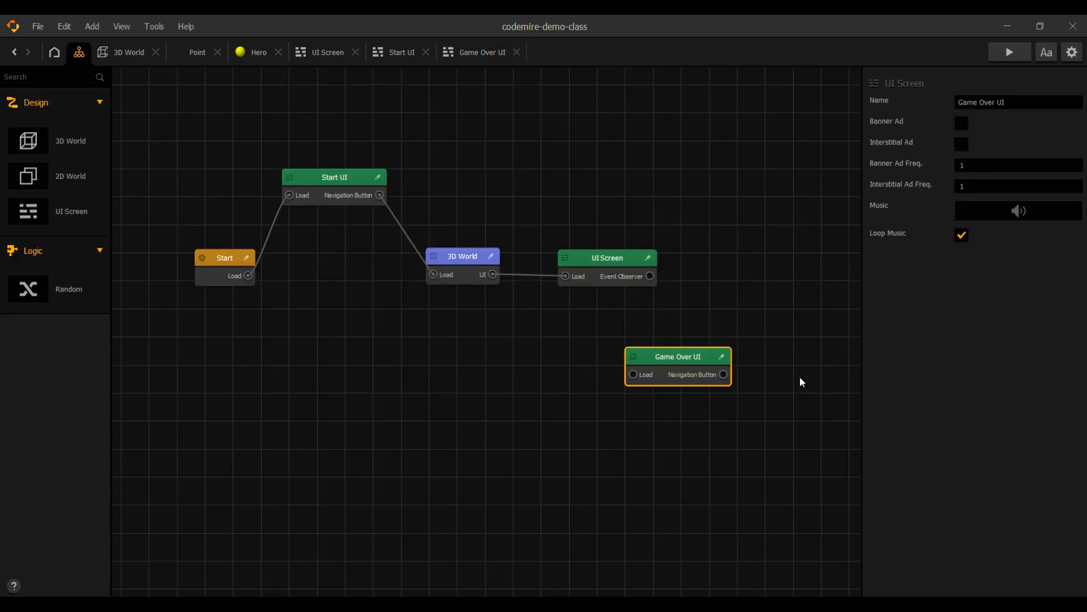
scroll(730, 413, "up", 3)
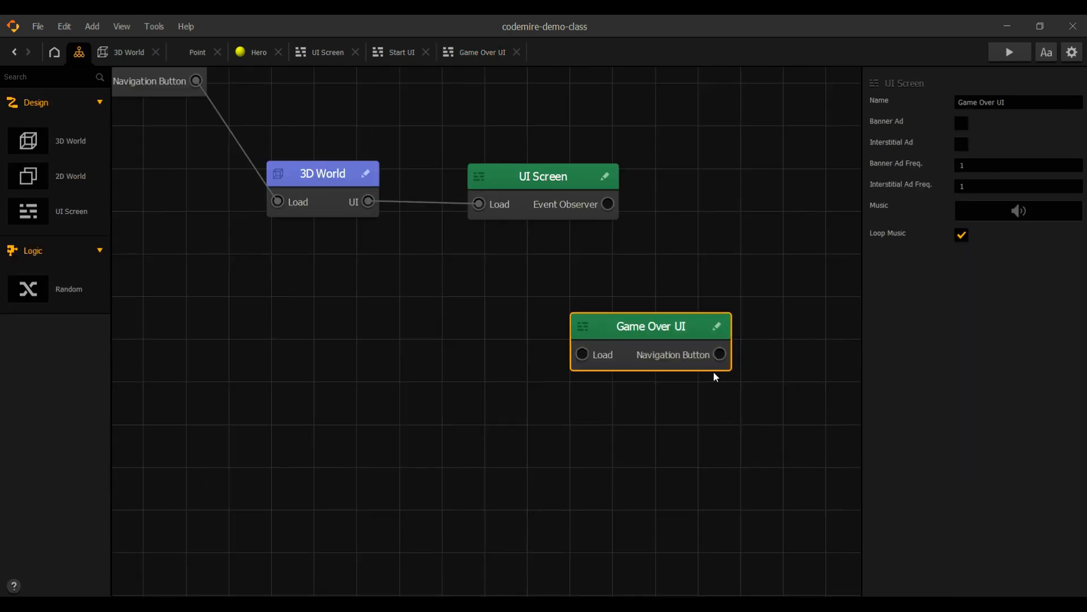
left_click_drag(660, 332, 554, 340)
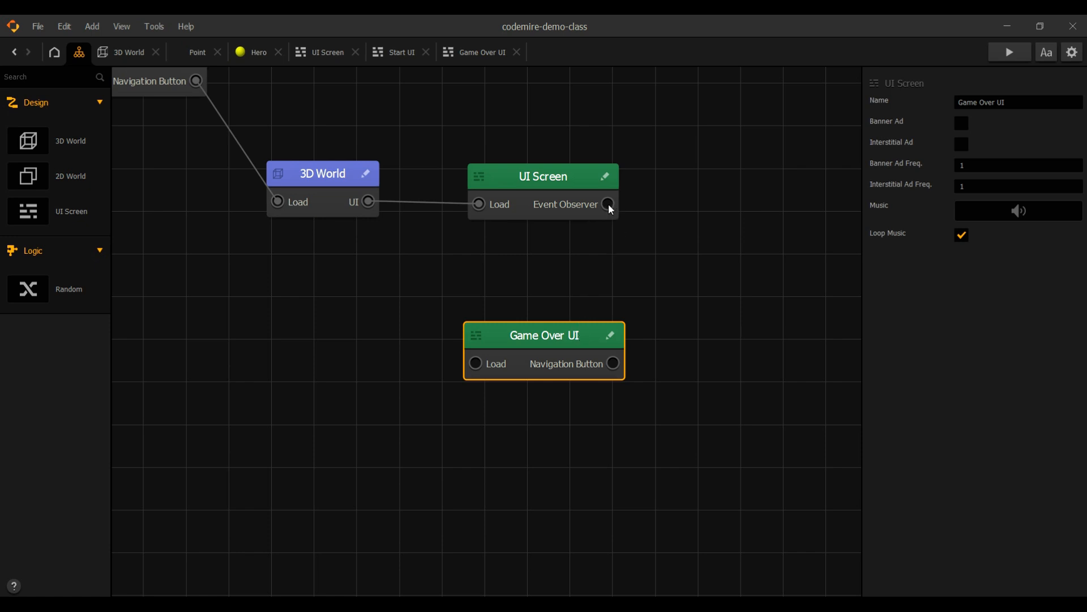
left_click_drag(608, 203, 476, 366)
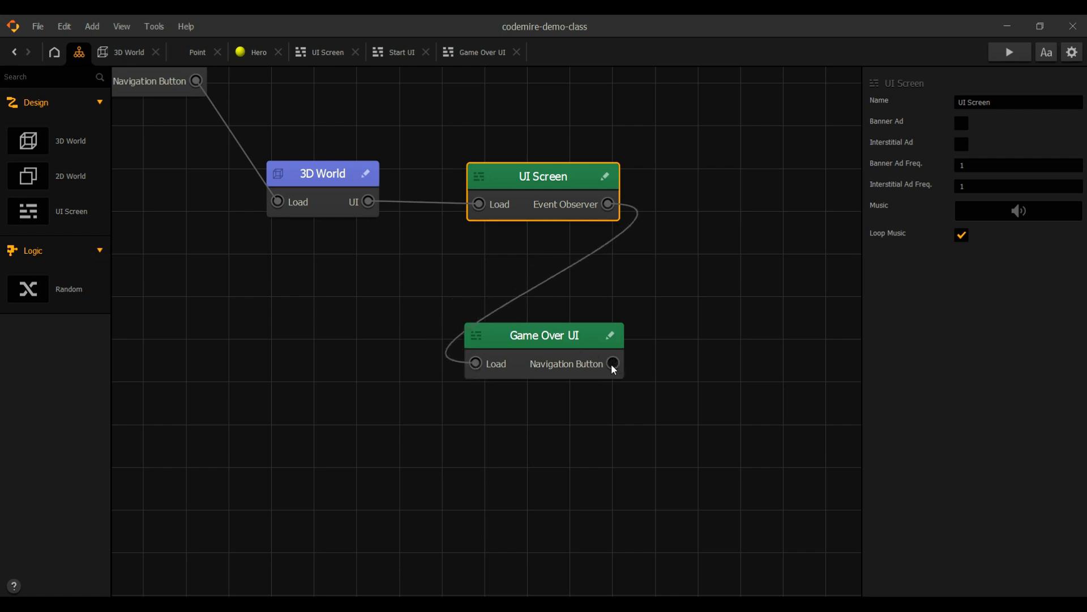
left_click_drag(613, 363, 277, 201)
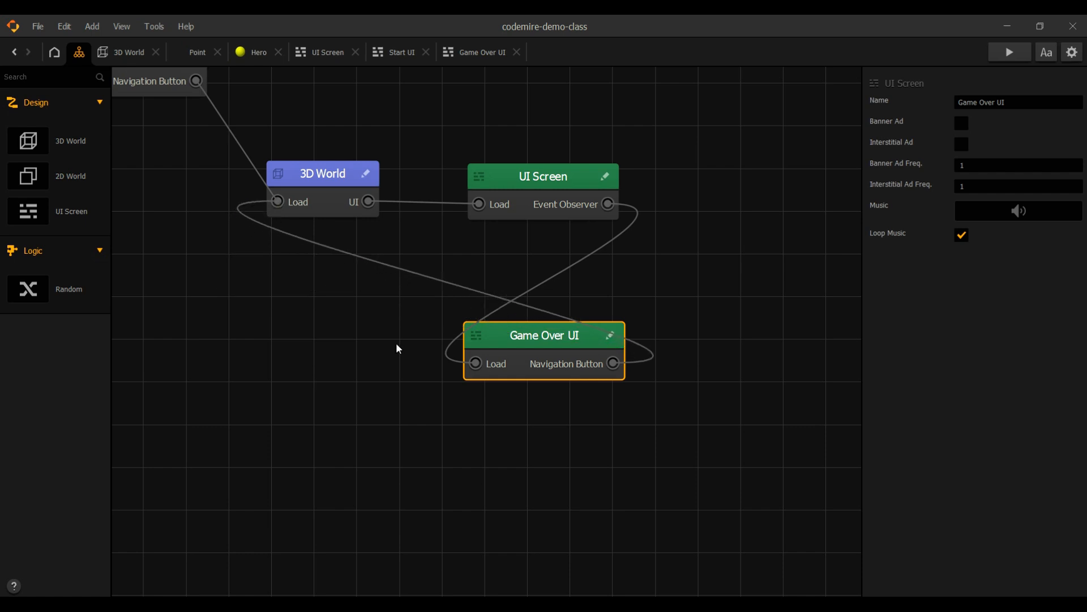
left_click_drag(538, 337, 535, 375)
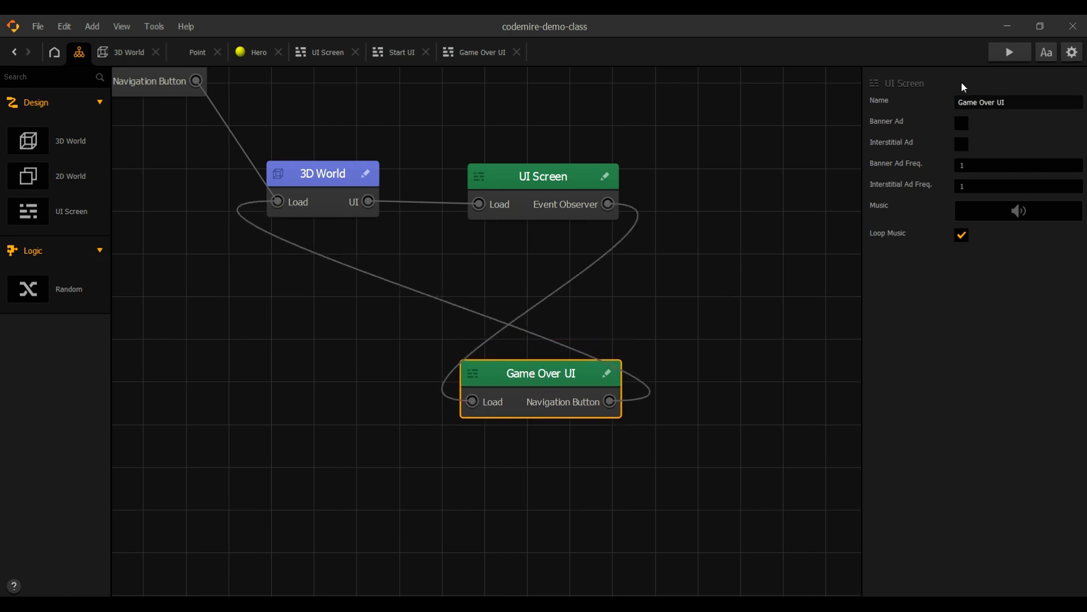
Preview the game, play it until the ball is defeated to check the Replay screen, and close the preview.
left_click(1010, 53)
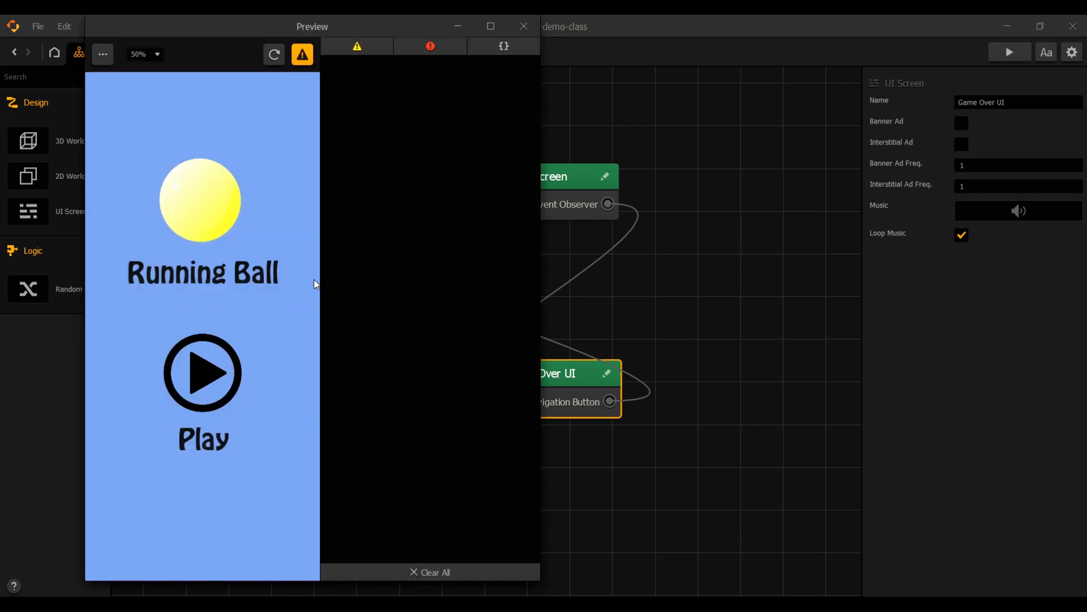
left_click(193, 386)
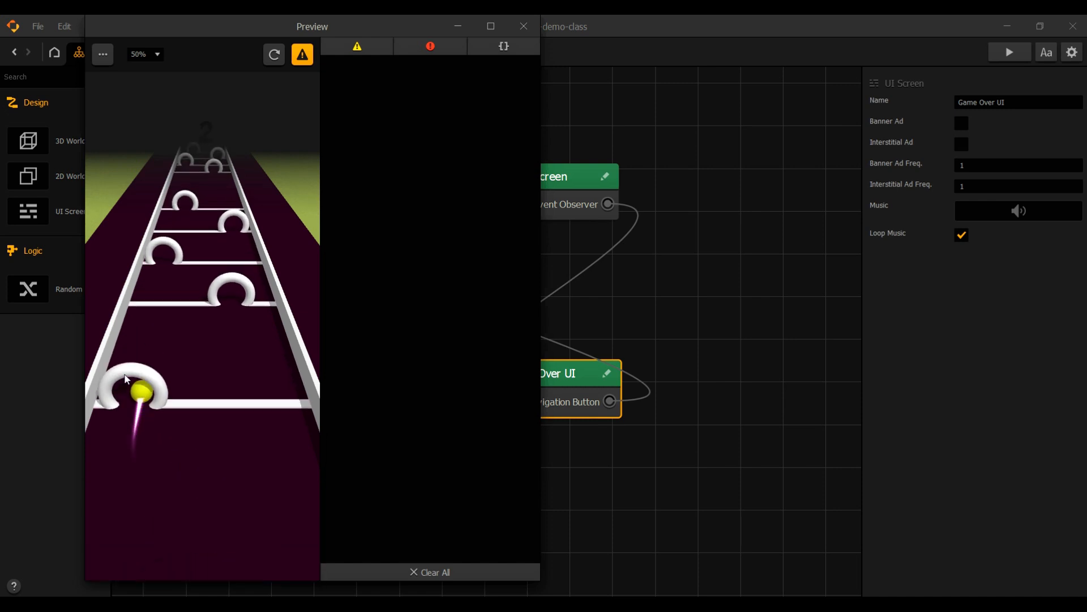
mouse_move(124, 375)
left_mouse_down()
mouse_move(251, 384)
mouse_move(132, 370)
mouse_move(176, 368)
mouse_move(273, 383)
mouse_move(216, 374)
left_mouse_up()
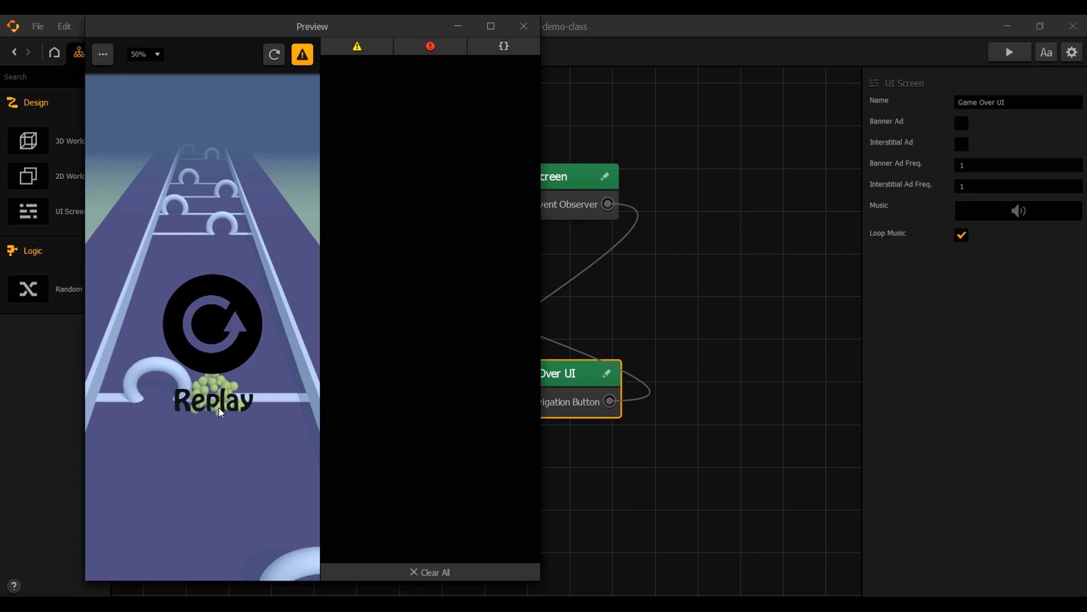
left_click(524, 26)
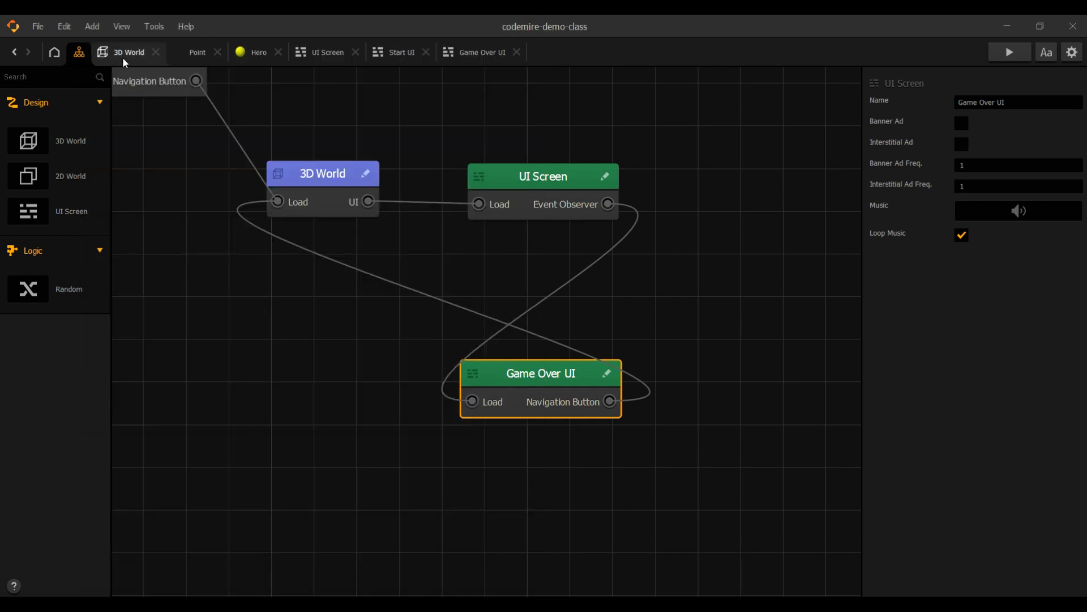
Add a Delay node above and between Debris Explosion and Game Over in the Hero's node graph.
left_click(257, 56)
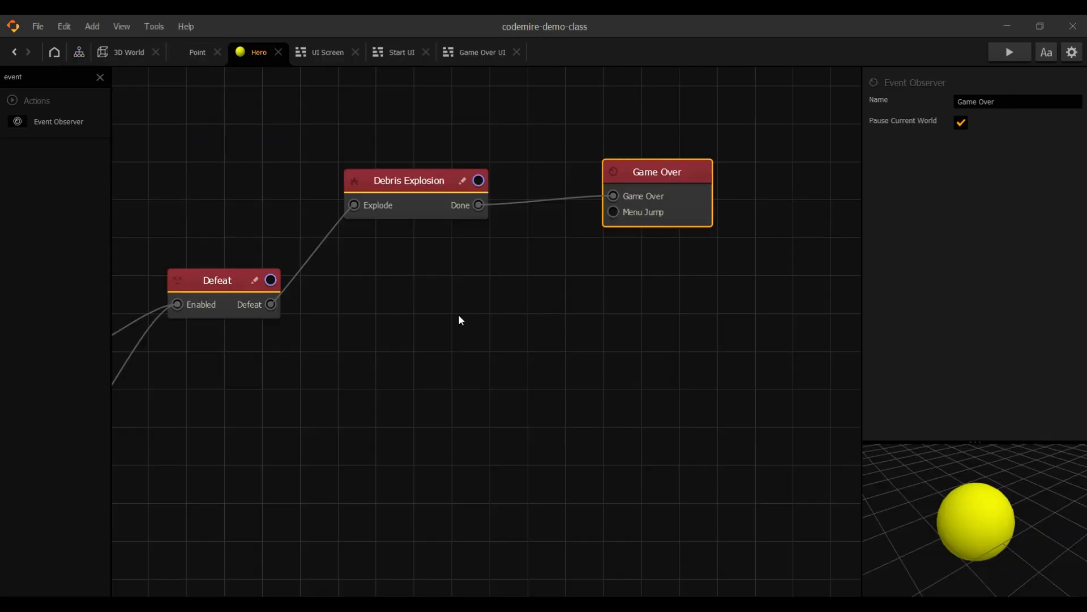
scroll(468, 314, "down", 3)
scroll(468, 317, "up", 1)
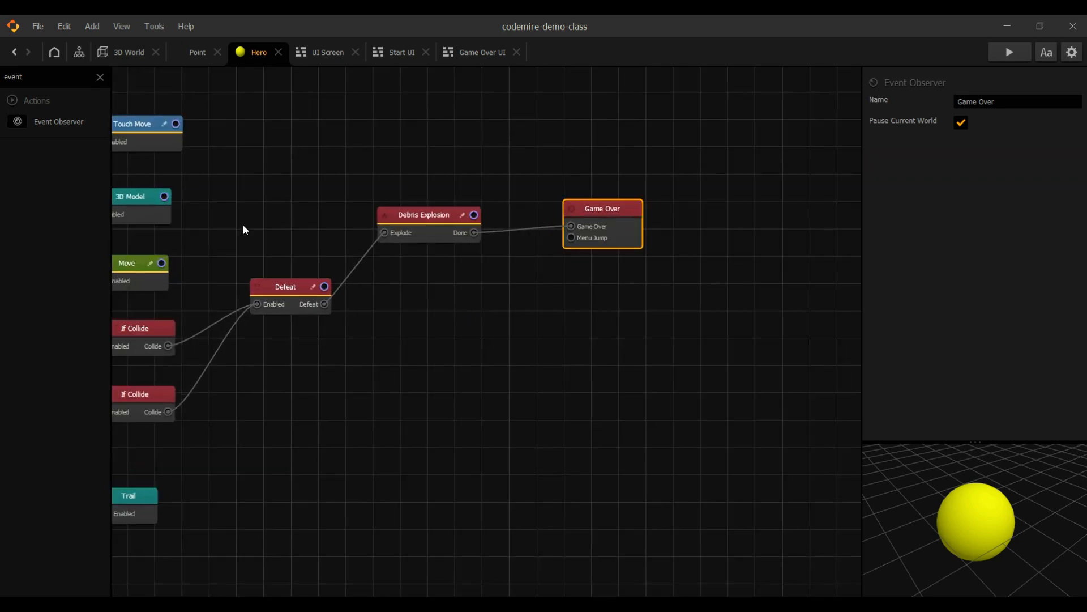
left_click(99, 77)
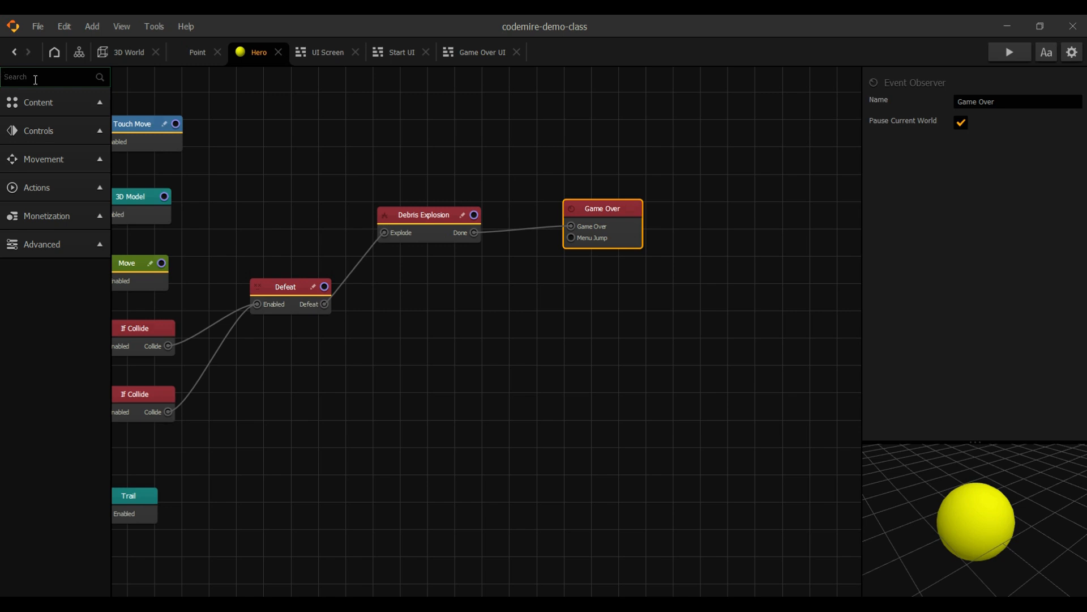
type("delay")
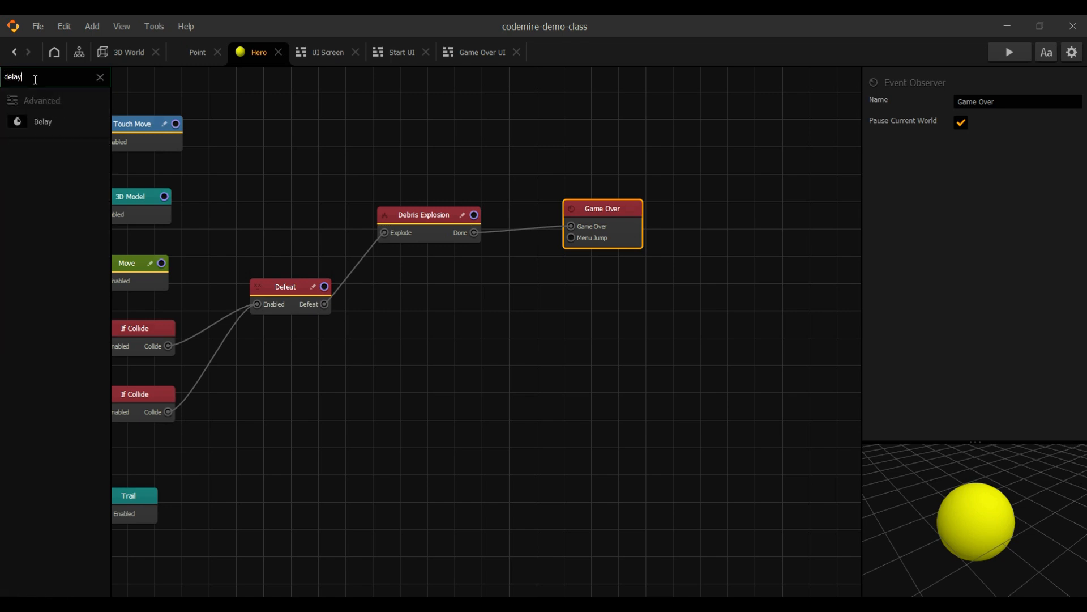
left_click_drag(39, 120, 530, 122)
Reroute Debris Explosion's Done output to the Delay's In, move the Game Over node clear, and connect the Delay's Out to its Game Over input.
left_click_drag(576, 225, 531, 146)
left_click_drag(589, 218, 677, 211)
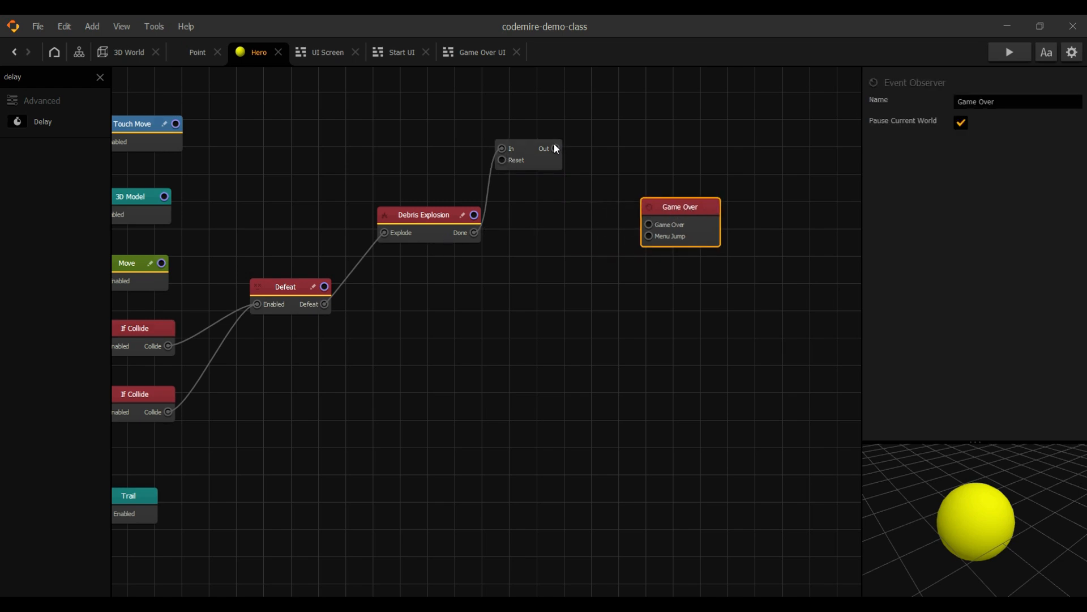
left_click_drag(555, 149, 650, 227)
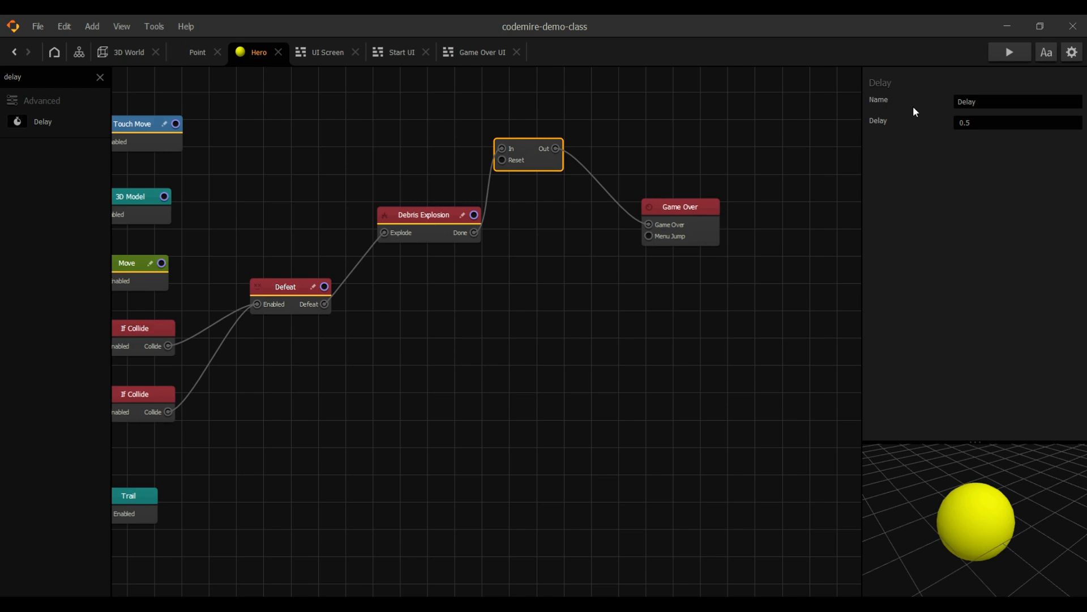
Preview the game, play until the ball is defeated to check the delay before the Replay screen, and close the preview.
left_click(1010, 51)
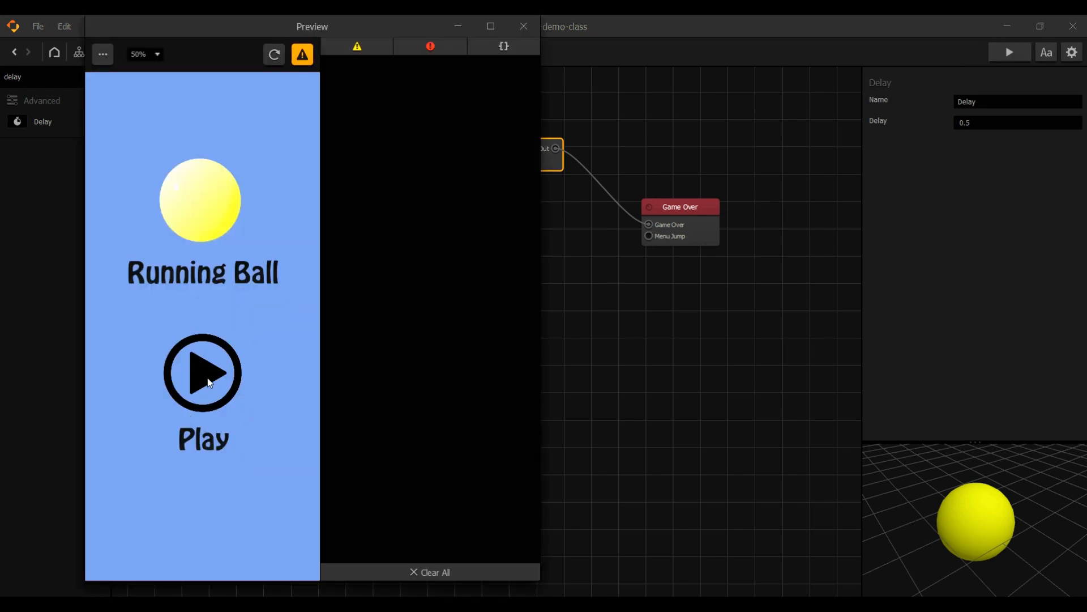
left_click(209, 383)
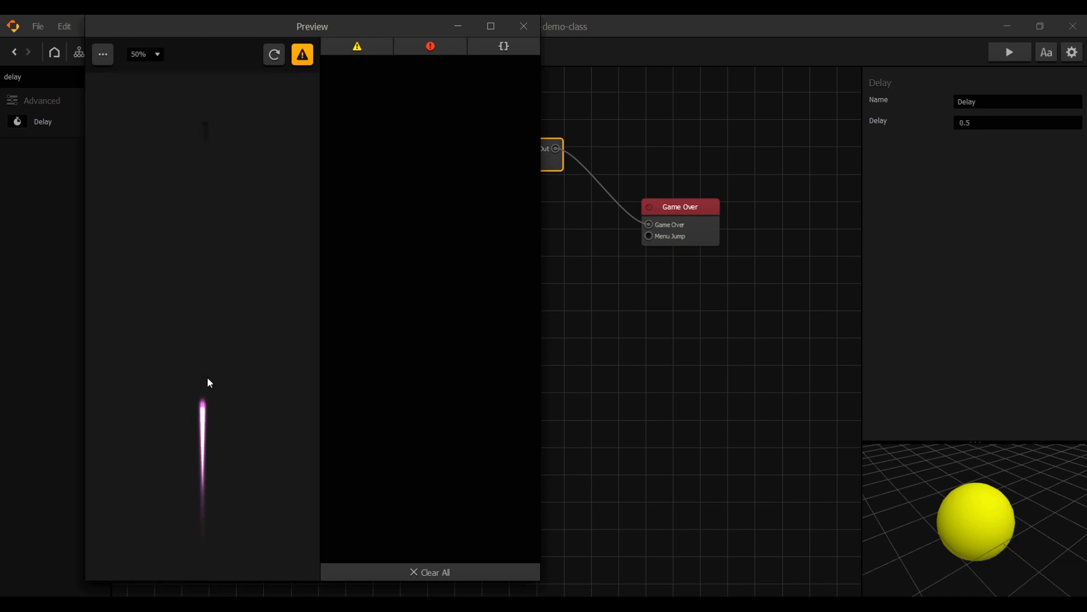
left_click(528, 25)
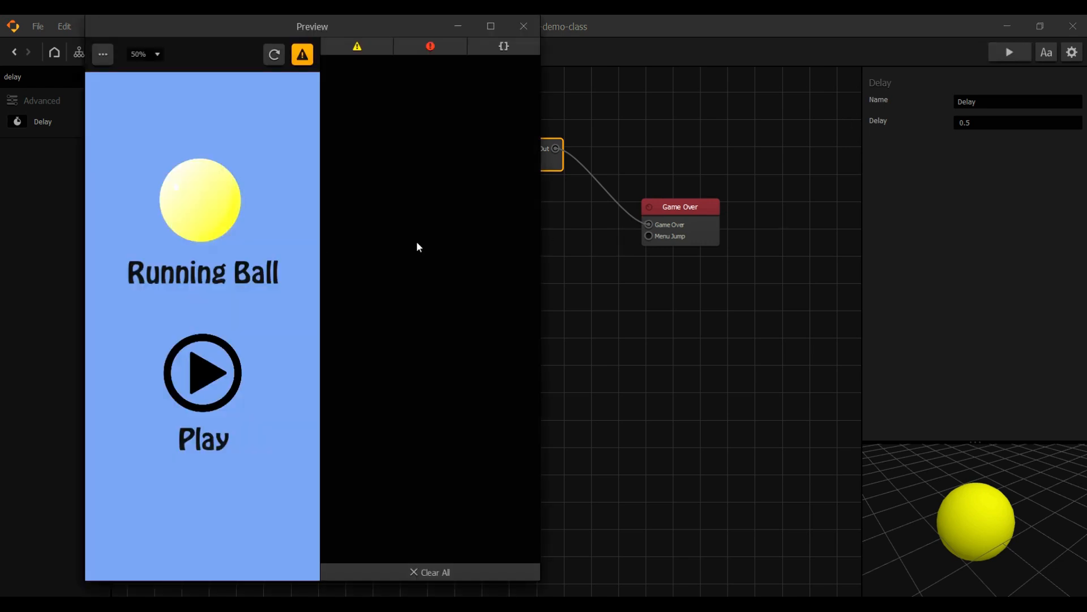
left_click(232, 337)
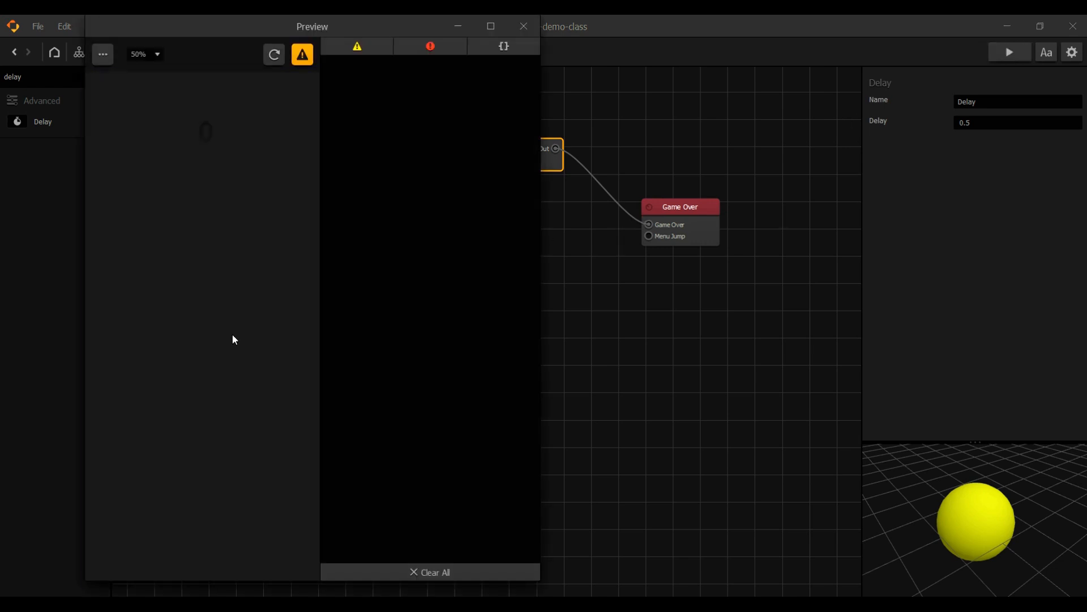
mouse_move(137, 345)
left_mouse_down()
mouse_move(257, 347)
mouse_move(193, 345)
left_mouse_up()
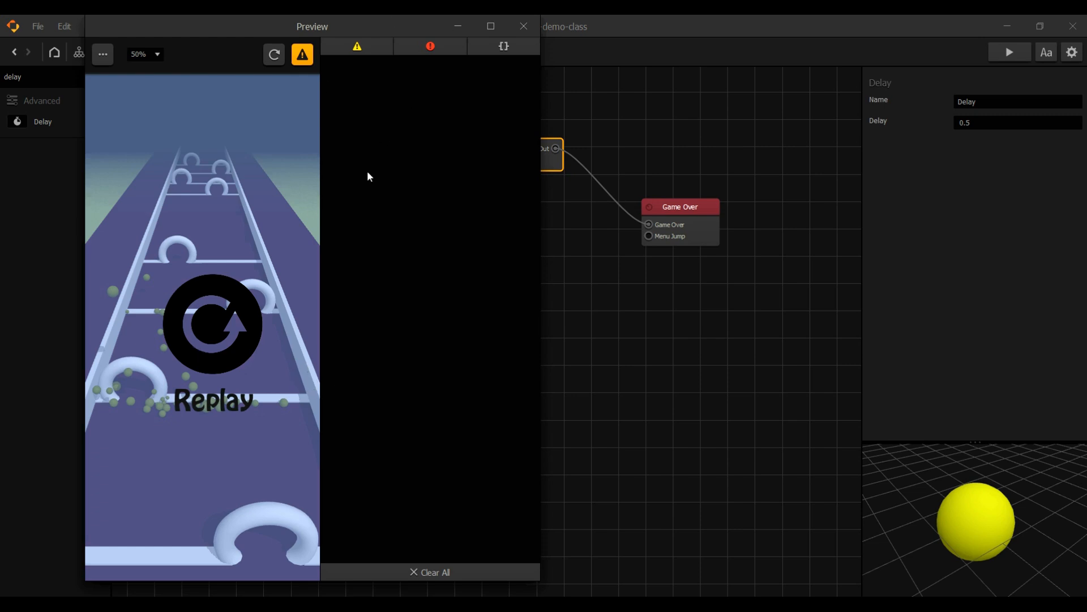
left_click(524, 30)
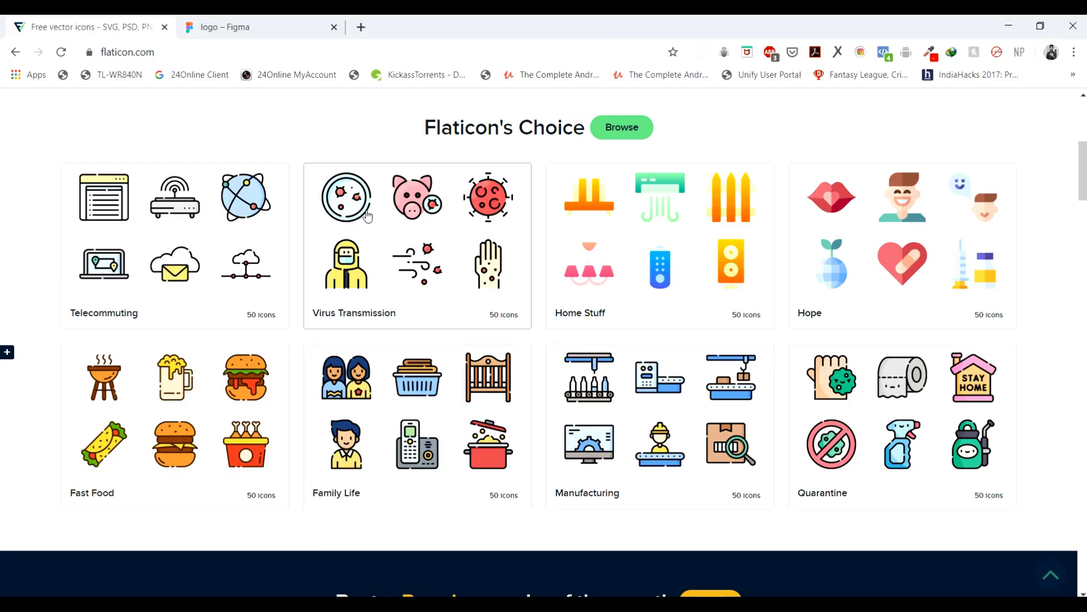
scroll(371, 238, "down", 5)
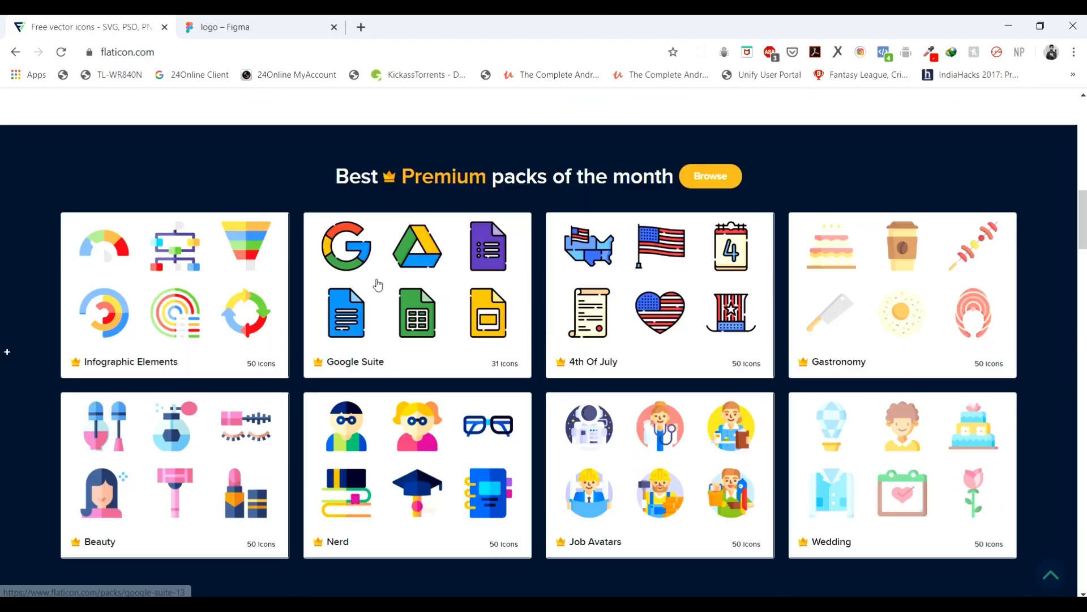
scroll(377, 286, "down", 6)
scroll(362, 283, "up", 8)
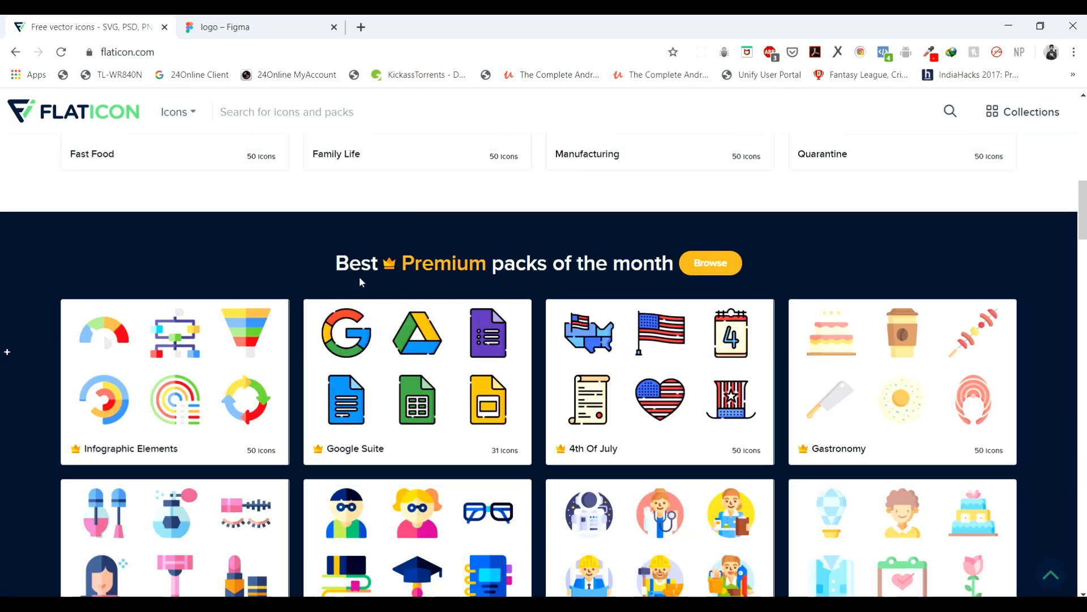
scroll(359, 281, "up", 6)
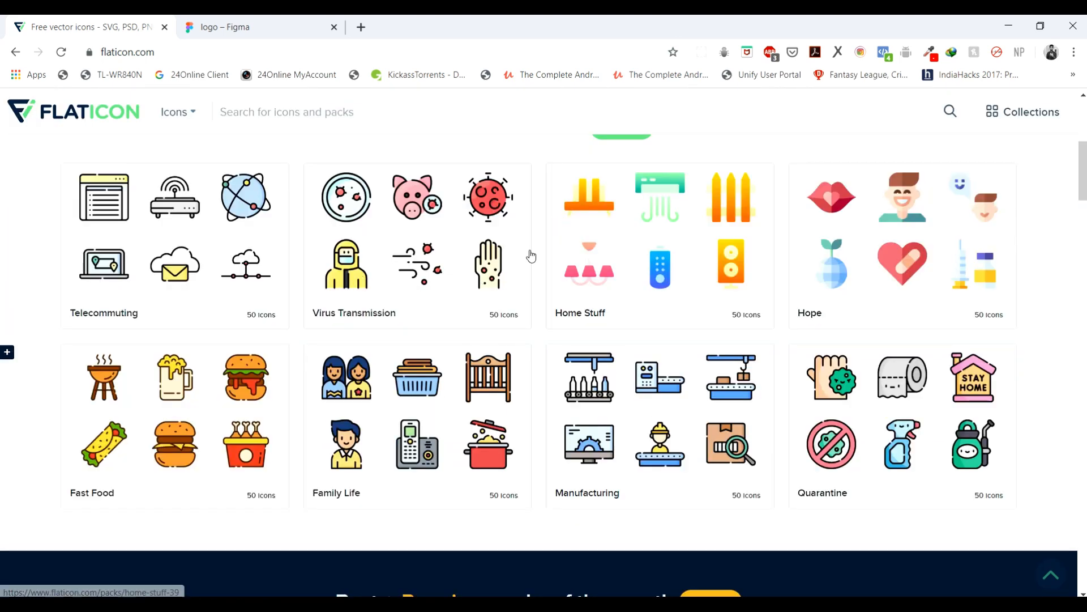
left_click(1009, 26)
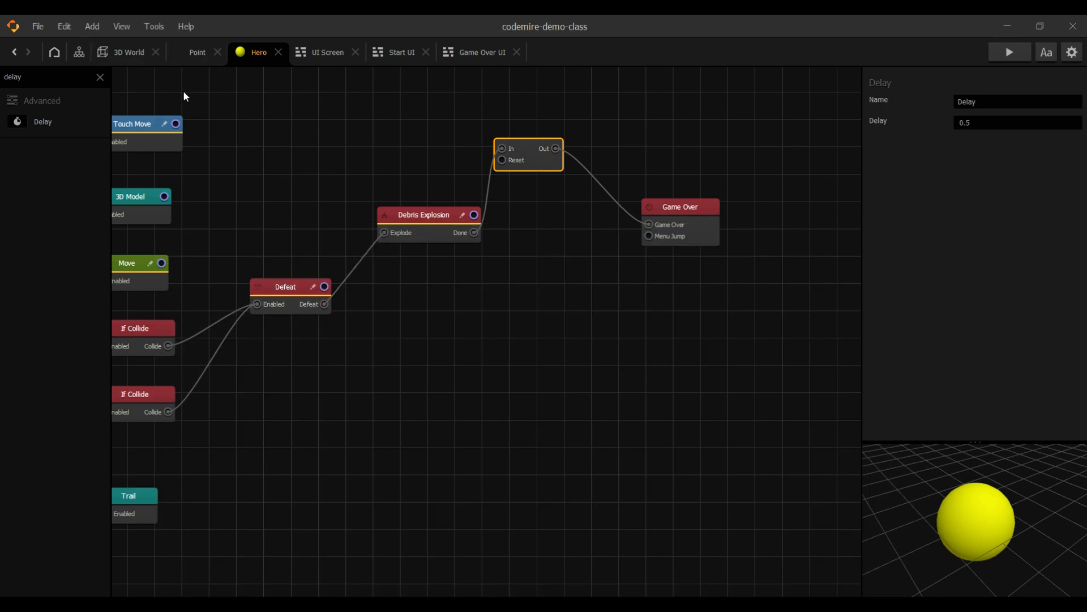
In the screen flow, assign the y2mate.com Cool Math Games Orb Music file from the anim folder as UI Screen's music.
left_click(131, 54)
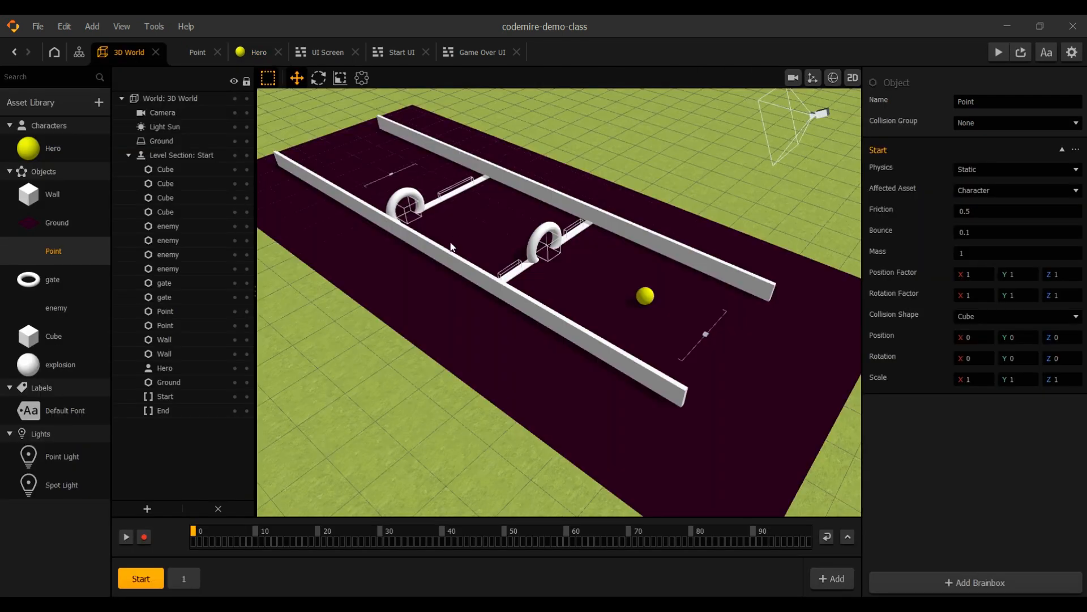
left_click(79, 51)
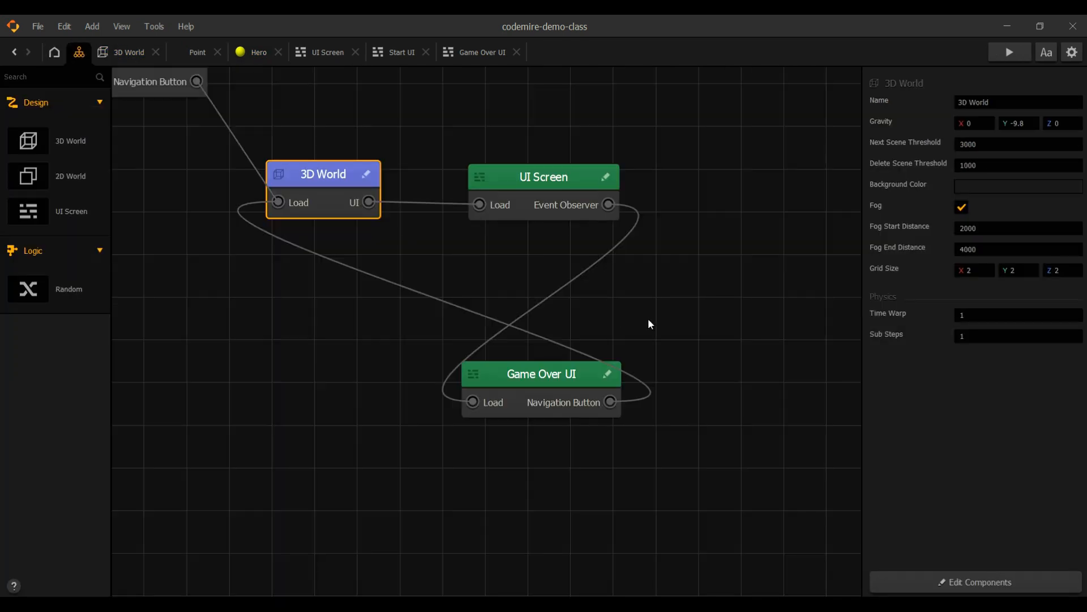
scroll(702, 357, "down", 5)
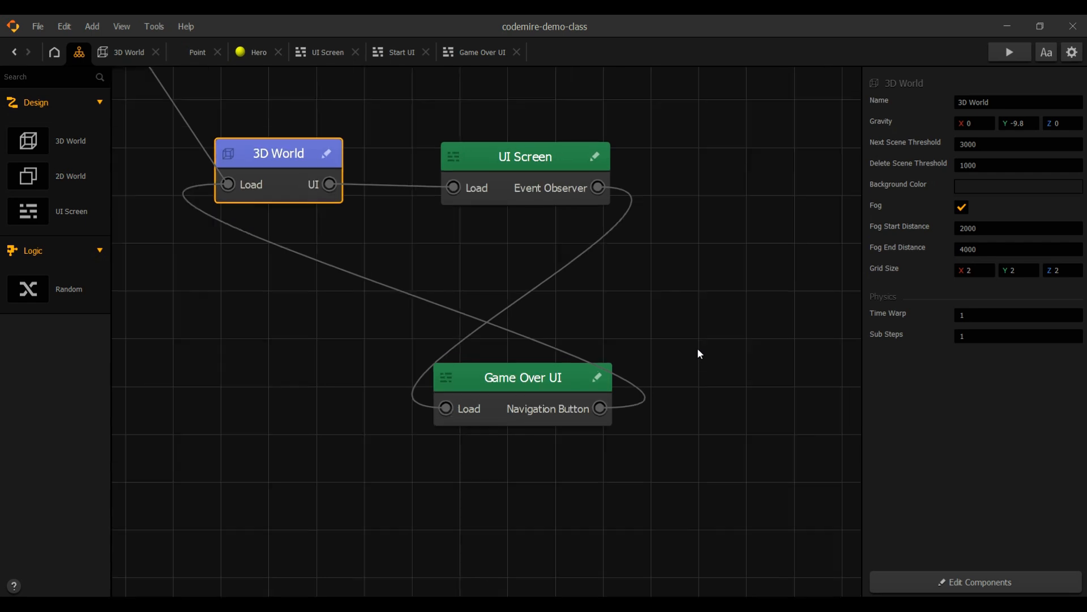
scroll(674, 266, "up", 1)
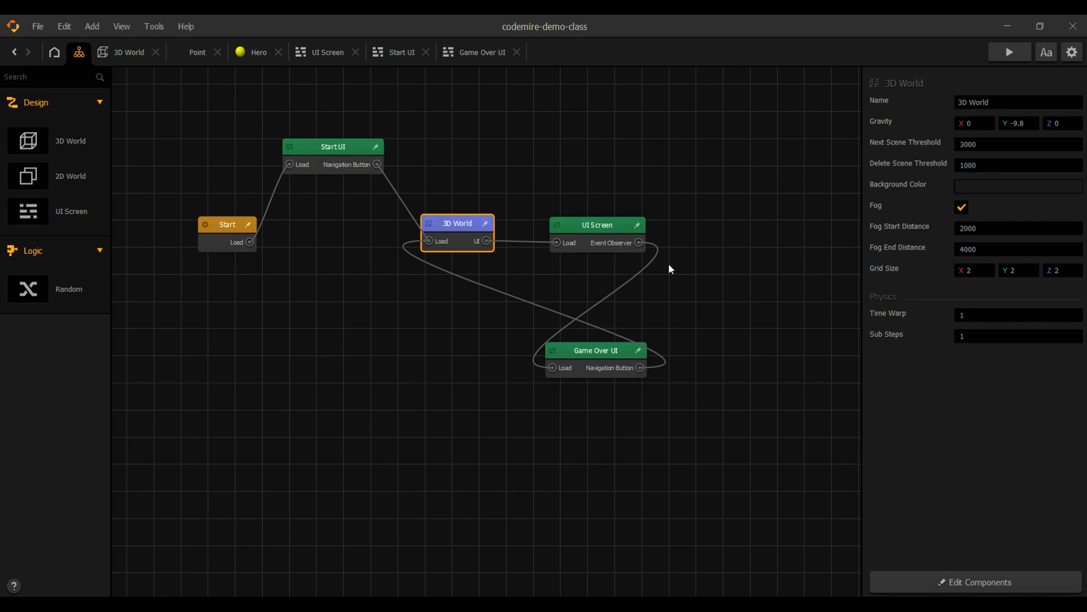
left_click(583, 230)
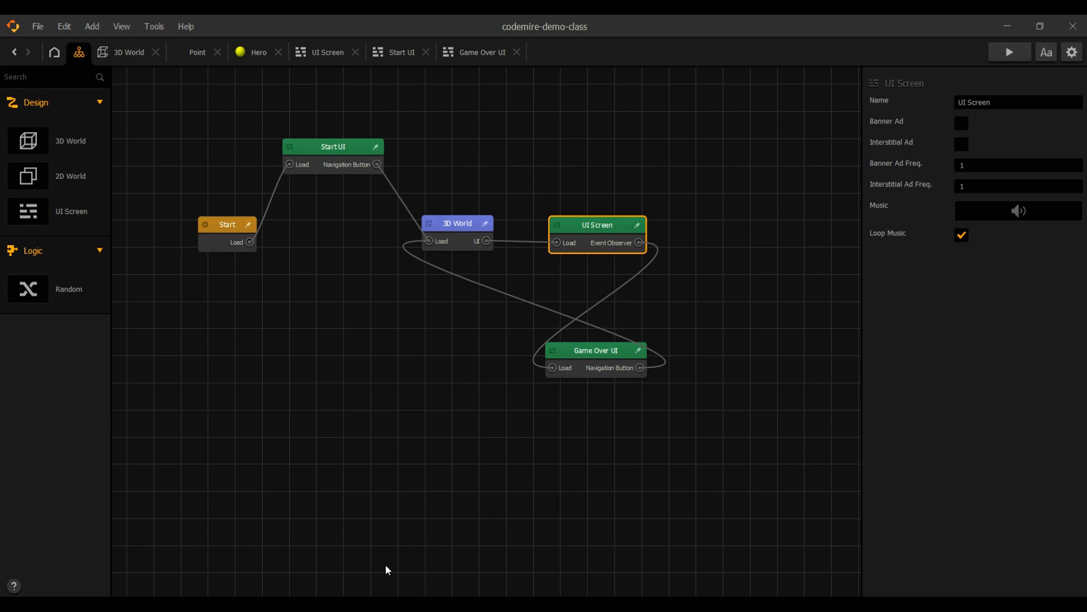
mouse_move(368, 603)
left_click(296, 582)
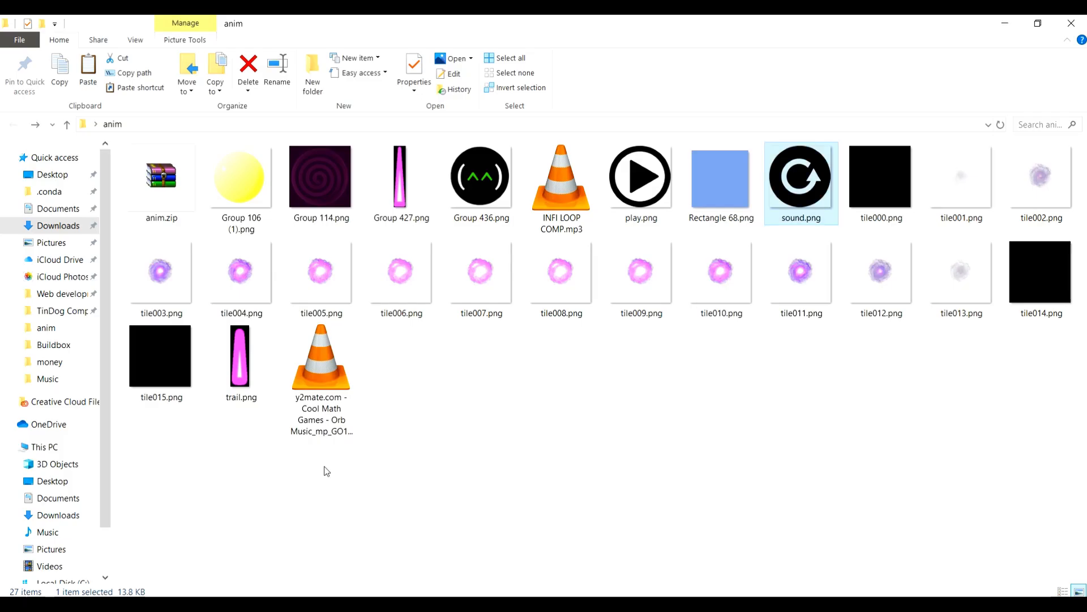
left_click_drag(313, 383, 1033, 212)
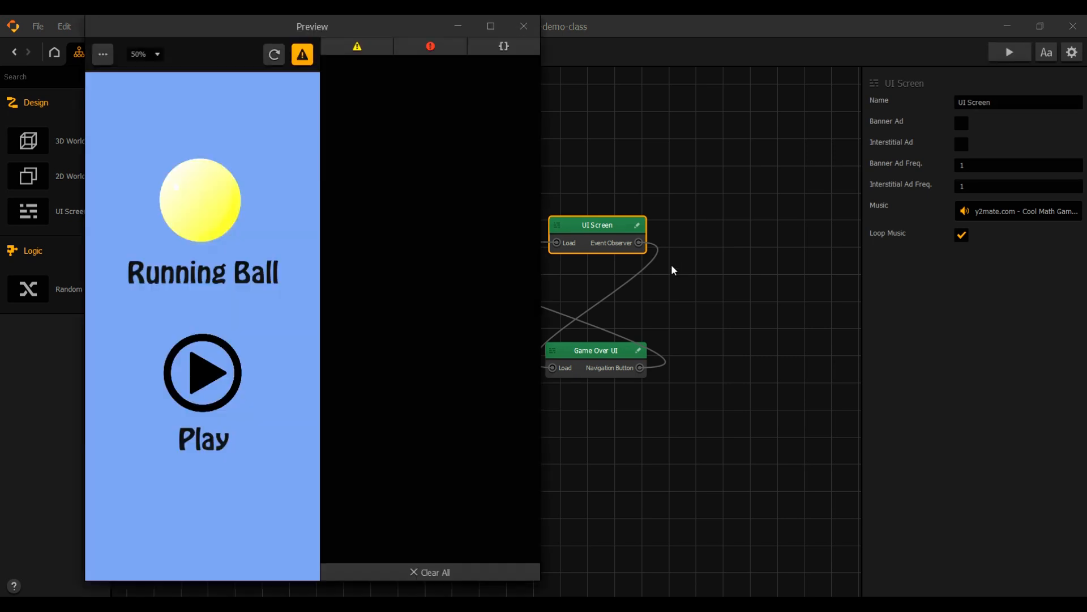
Play the previewed game until the ball is defeated to check the background music, and close the preview.
left_click(218, 379)
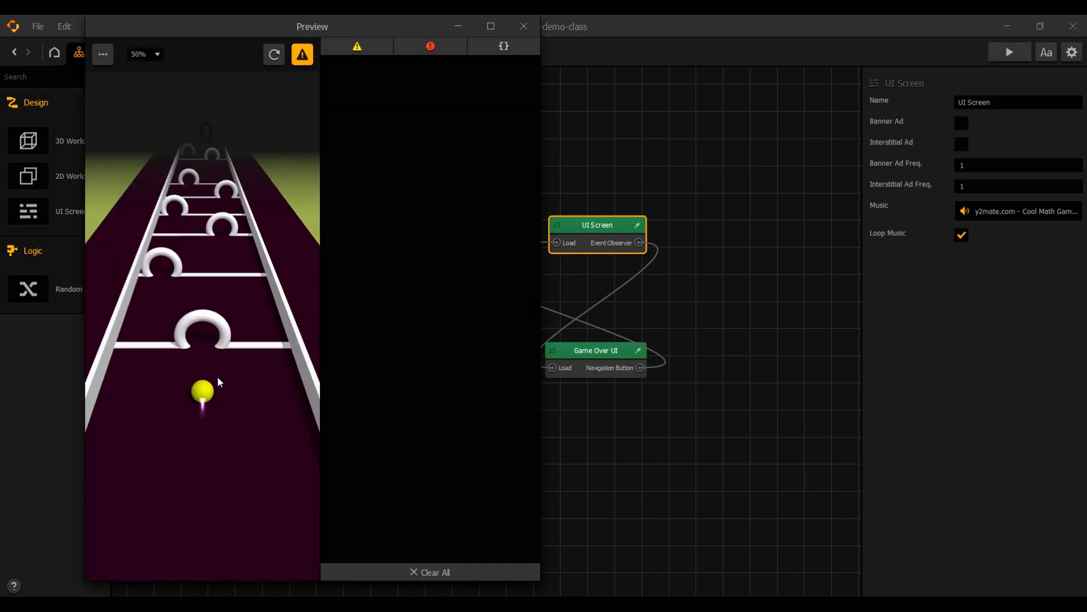
mouse_move(134, 356)
left_mouse_down()
mouse_move(263, 356)
mouse_move(127, 336)
mouse_move(293, 341)
mouse_move(164, 323)
mouse_move(201, 330)
left_mouse_up()
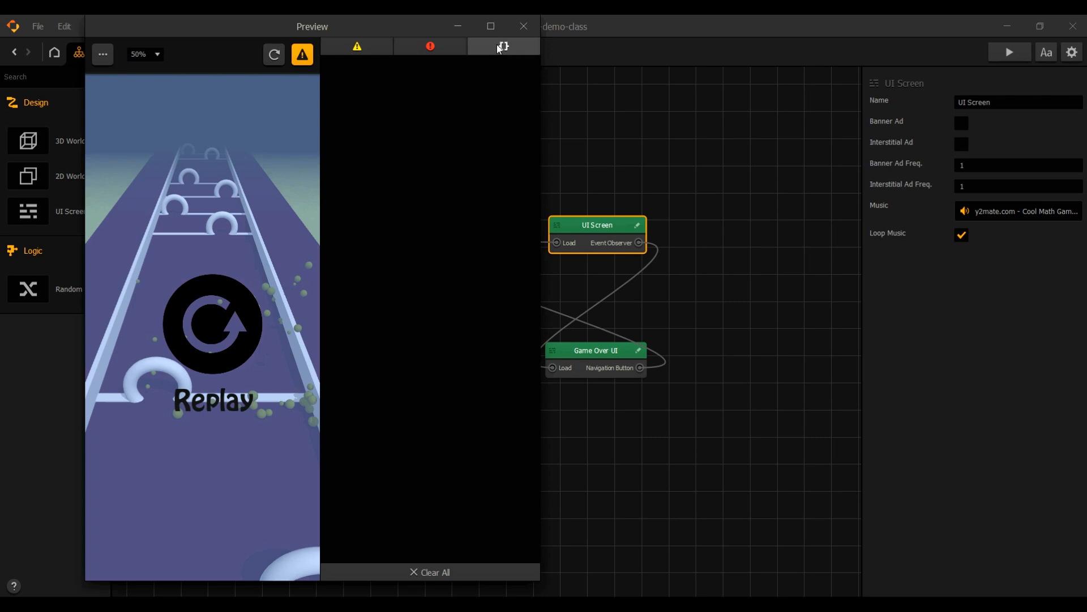
left_click(532, 28)
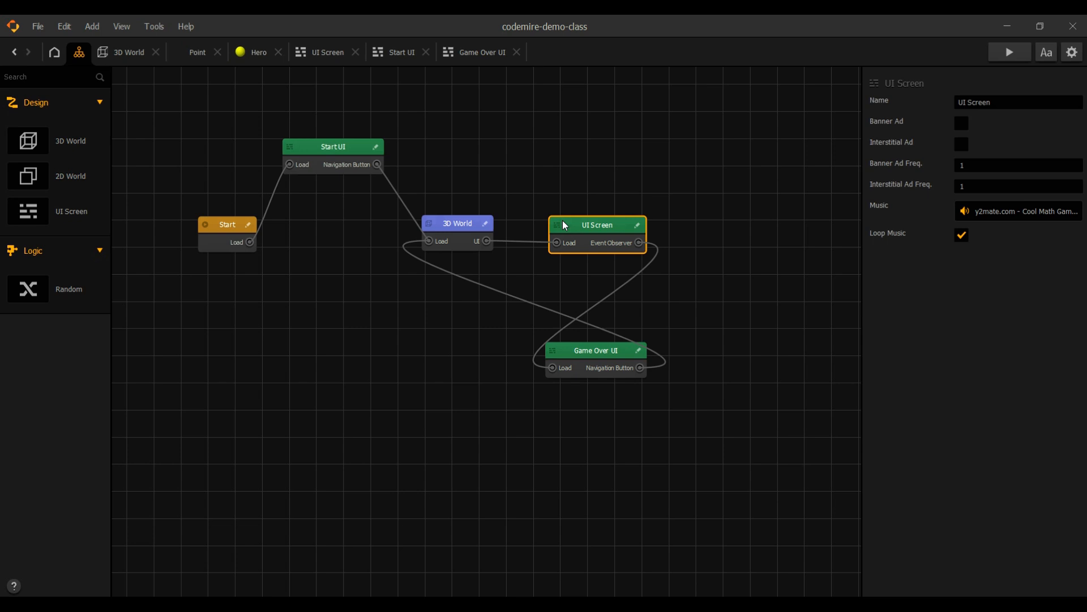
On UI Screen's canvas, move the score label to about X 99, Y 1003 and add an Audio Button at about X 547, Y 1007.
double_click(598, 227)
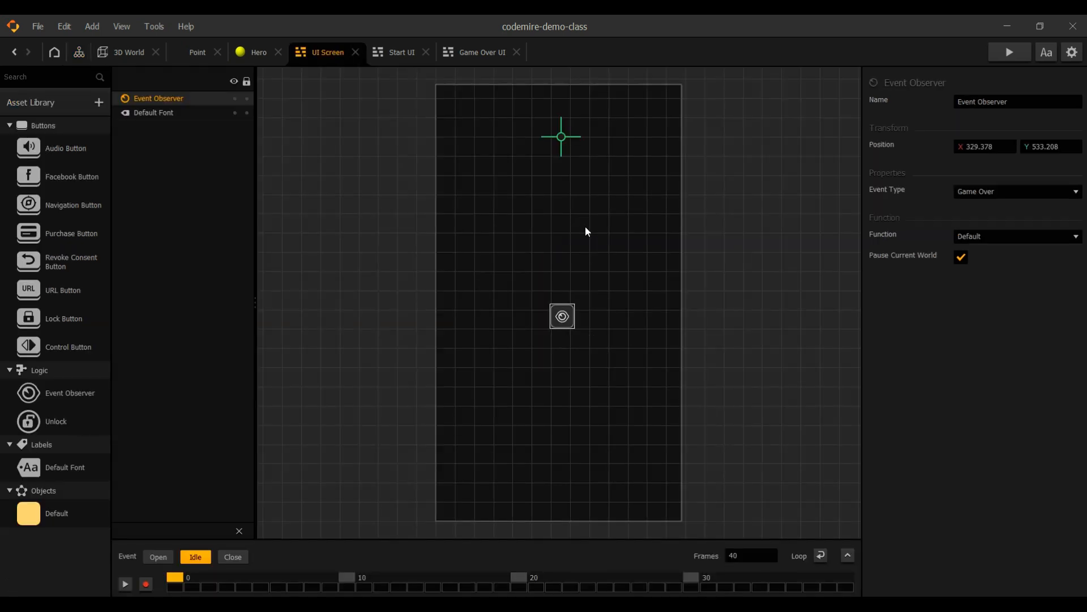
left_click_drag(563, 141, 475, 142)
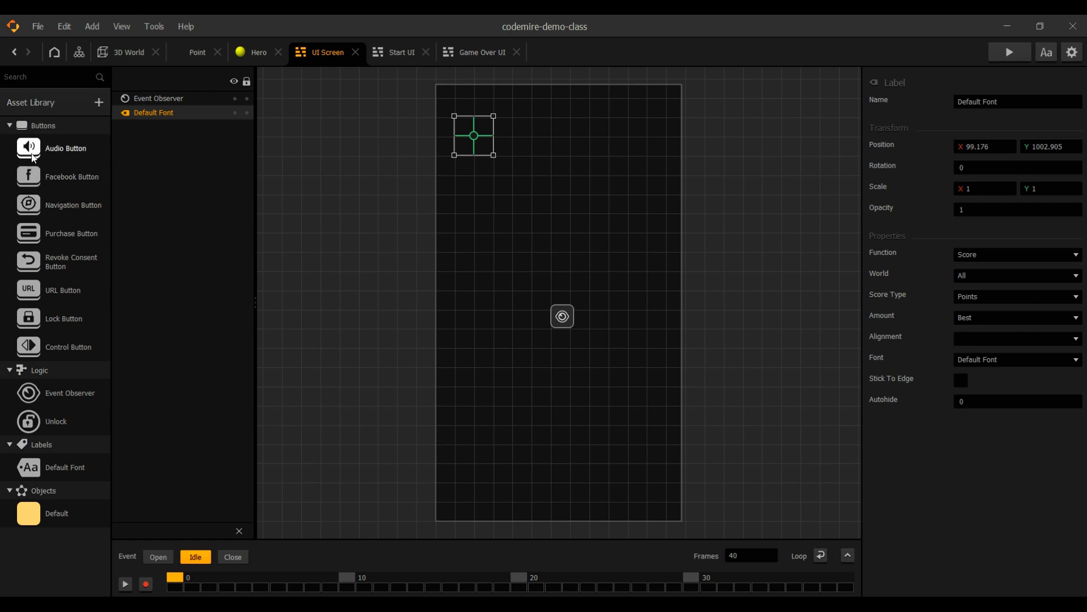
left_click_drag(31, 151, 486, 185)
left_click_drag(634, 125, 644, 134)
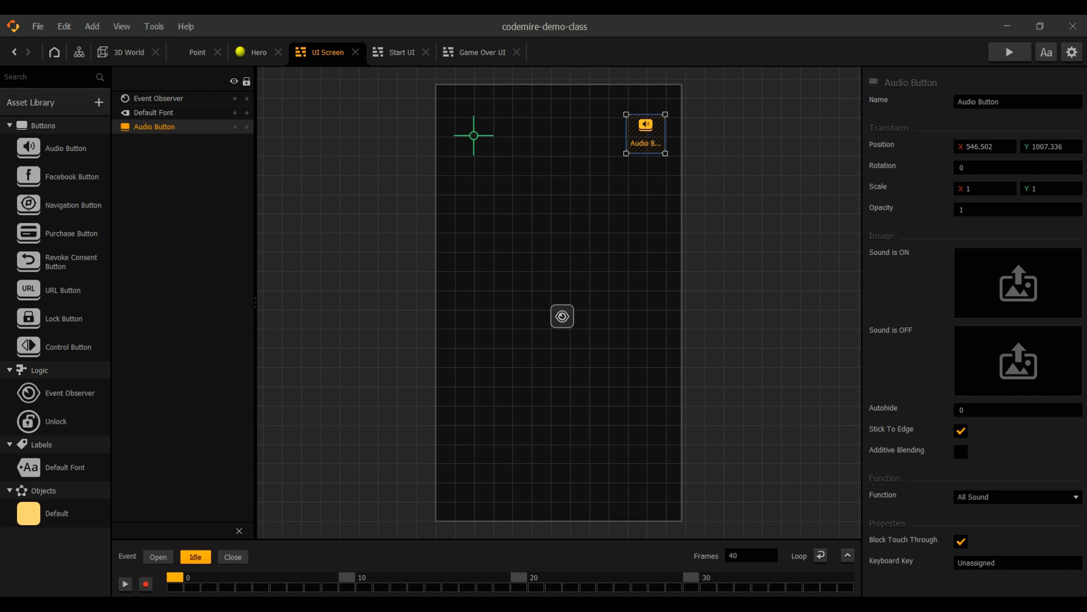
Switch to the browser and search Flaticon for "volume" icons.
left_click(340, 572)
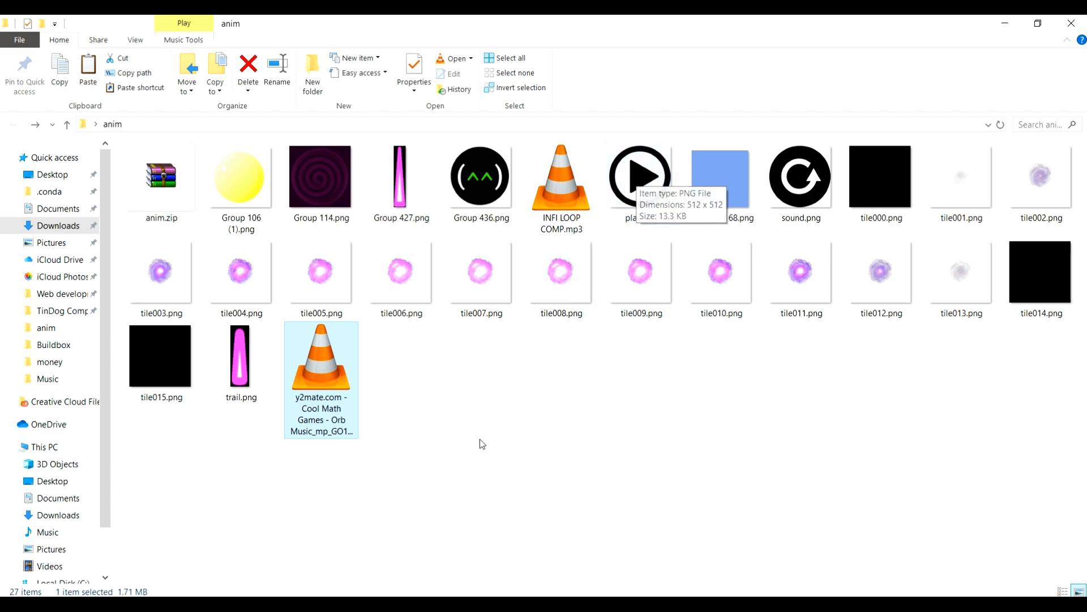
left_click(444, 603)
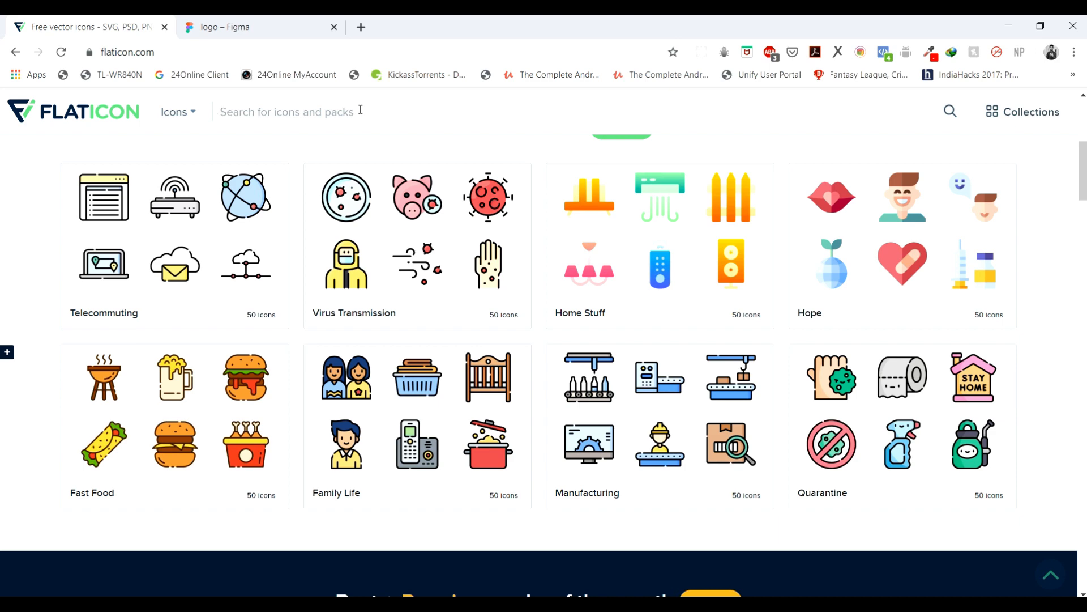
type("volume")
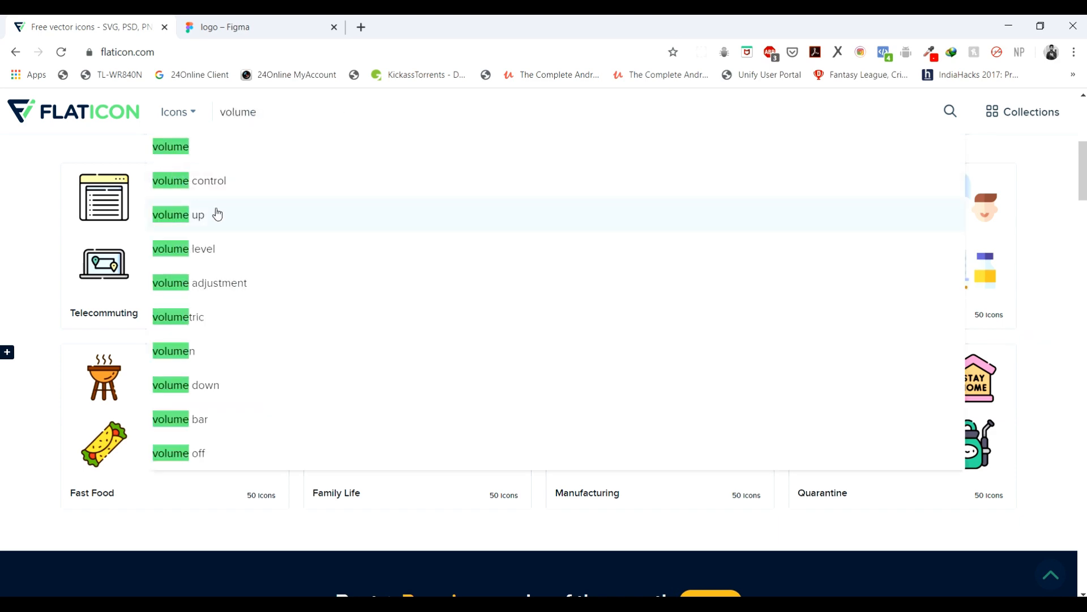
left_click(202, 158)
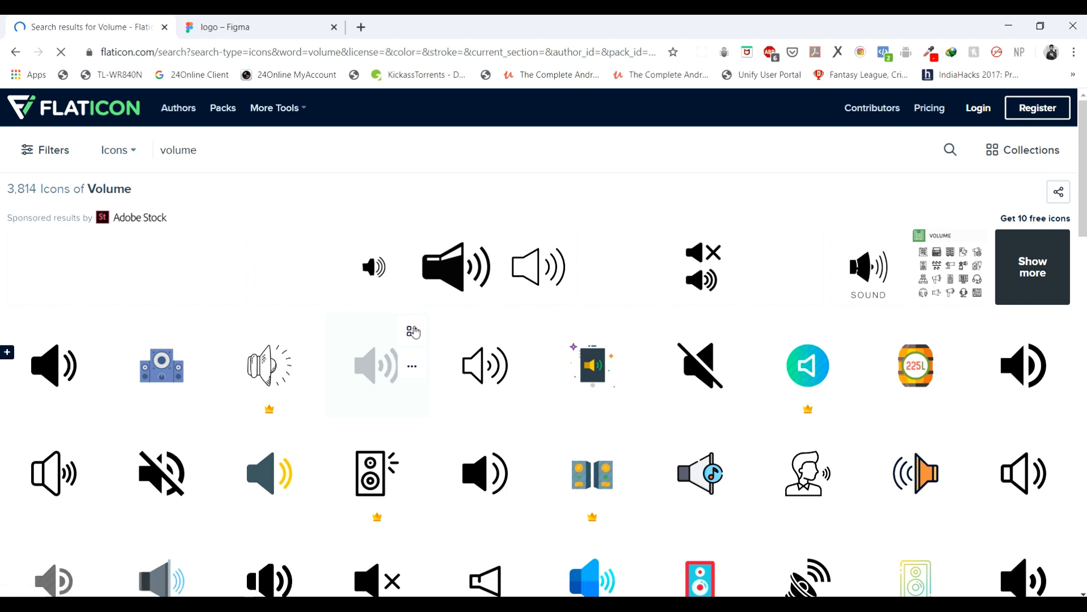
Download the first Volume result, the solid black speaker with two sound waves, as a 512 px PNG and return to its page.
scroll(232, 387, "down", 1)
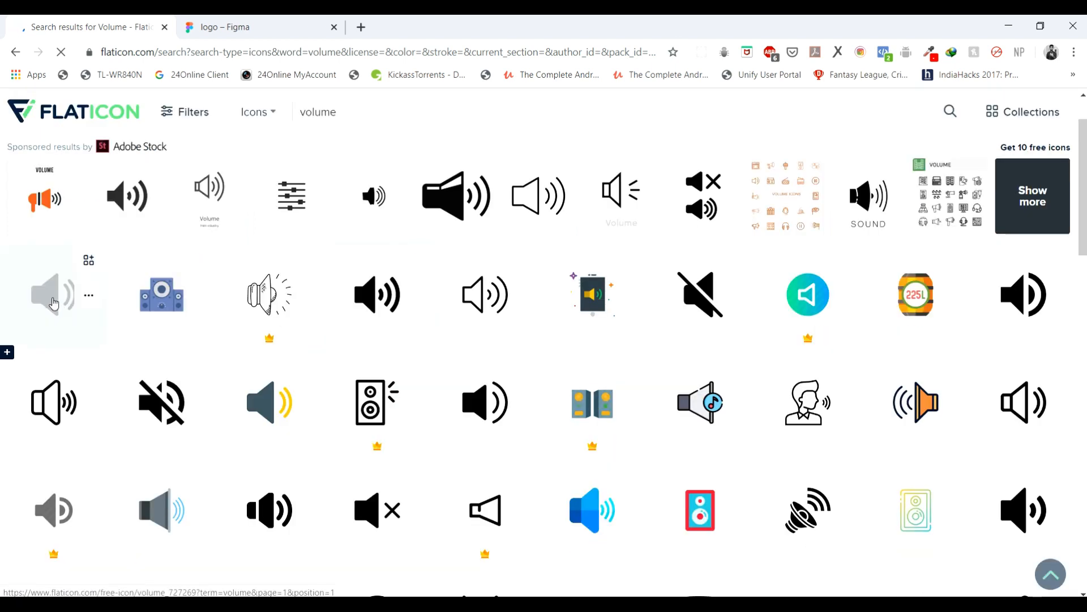
left_click(53, 304)
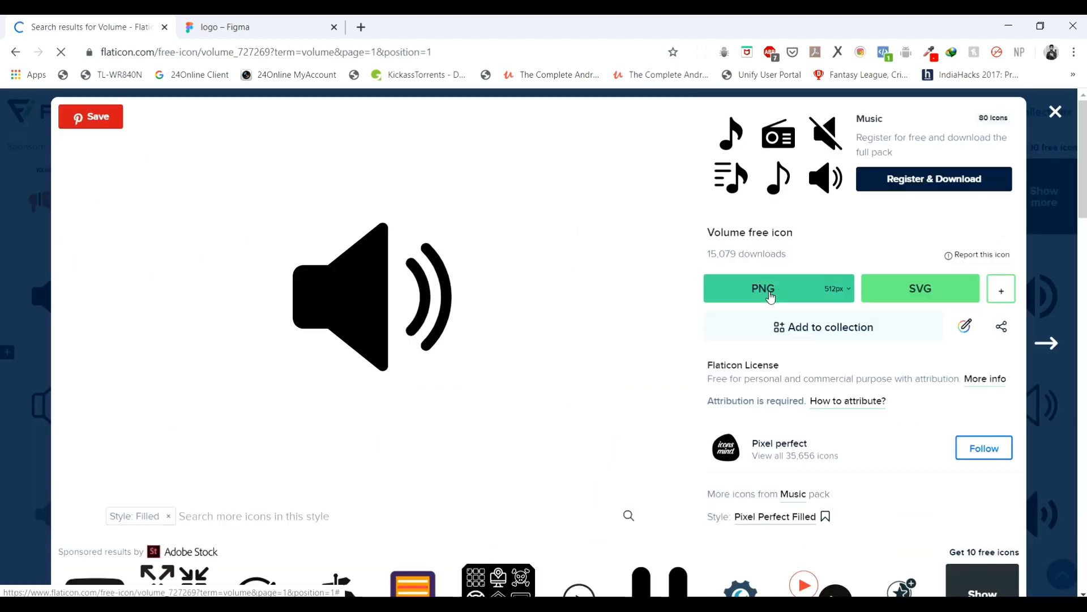
left_click(770, 296)
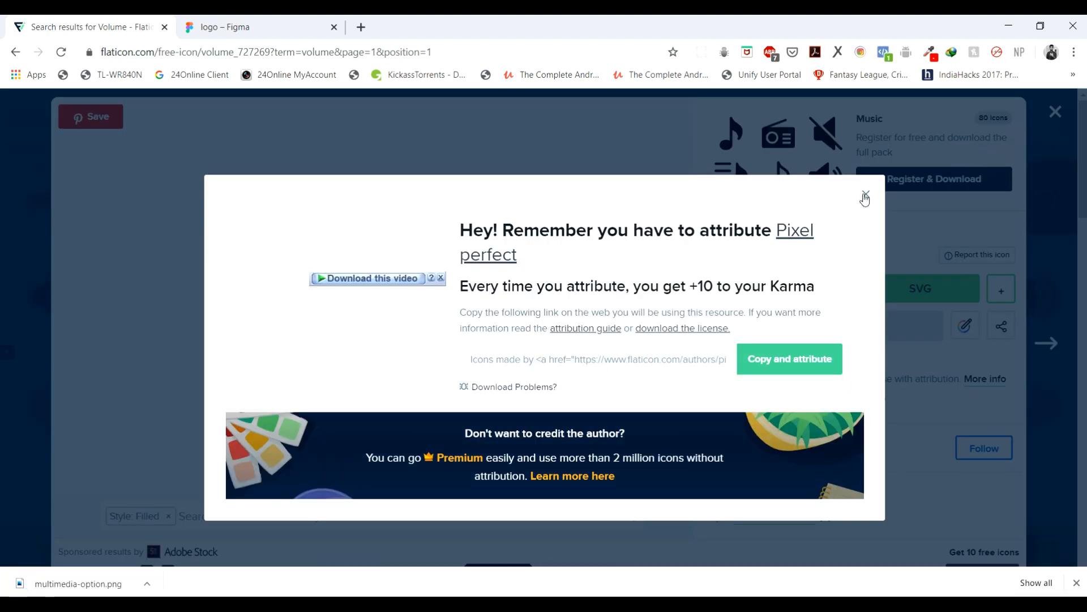
left_click(865, 195)
left_click(911, 187)
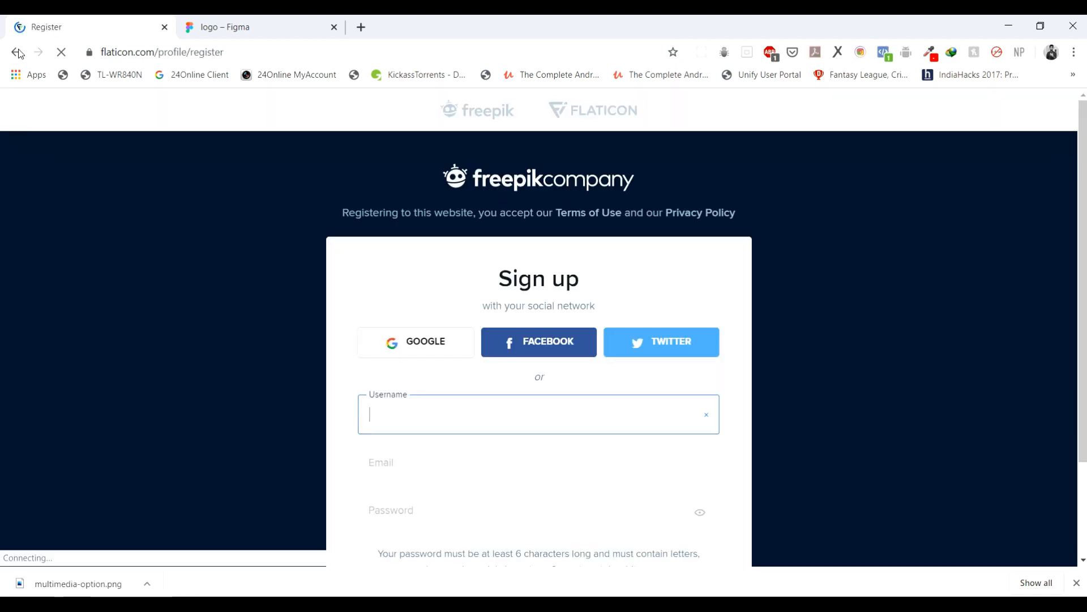
left_click(16, 52)
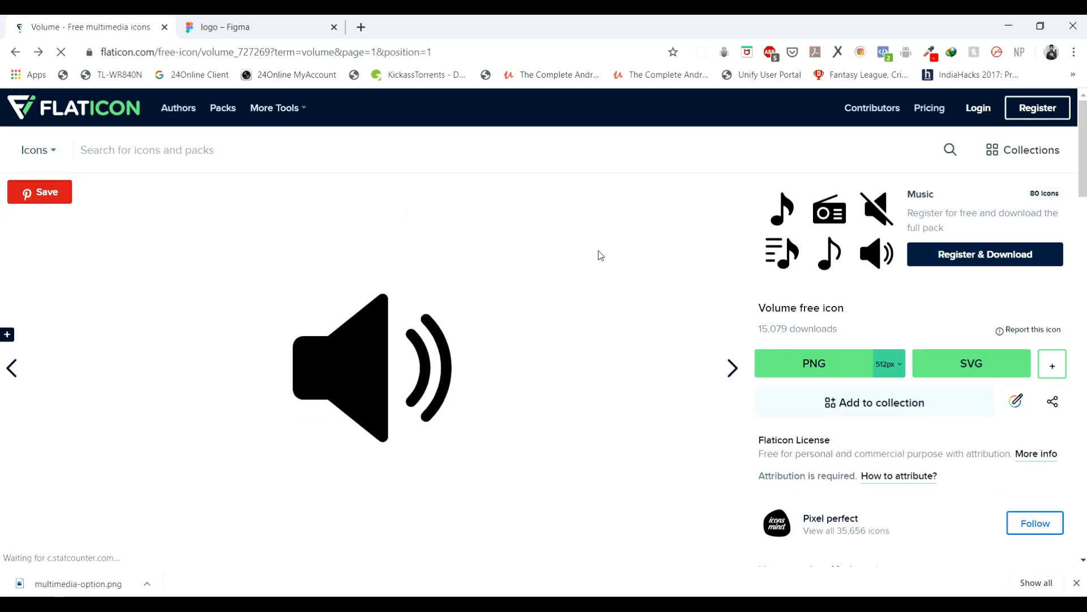
Find the crossed-out speaker Mute icon in the same Music pack and download it as a free PNG.
scroll(726, 271, "down", 6)
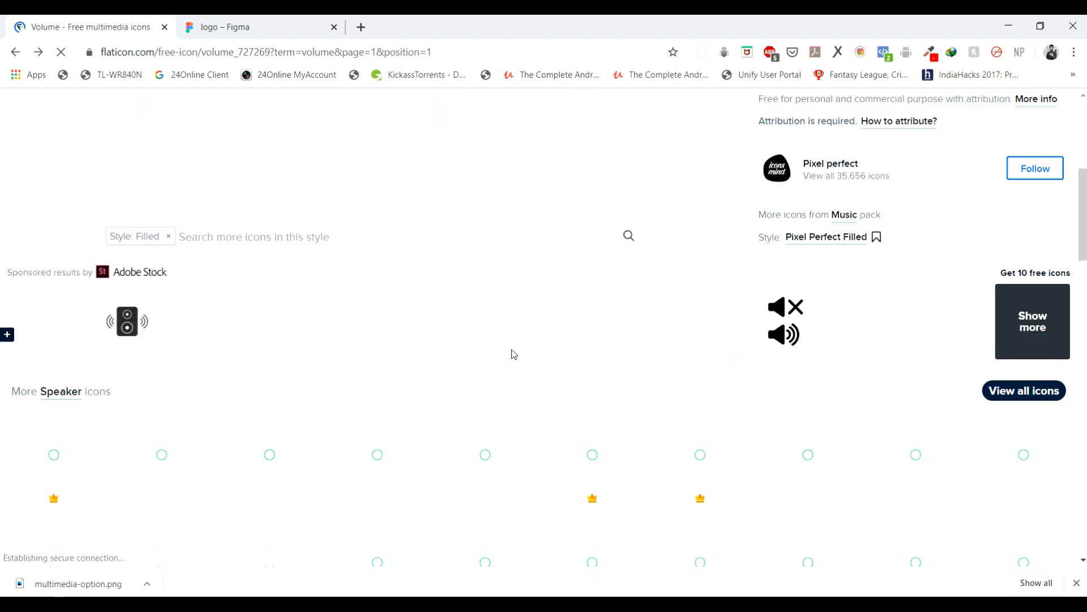
scroll(498, 356, "down", 2)
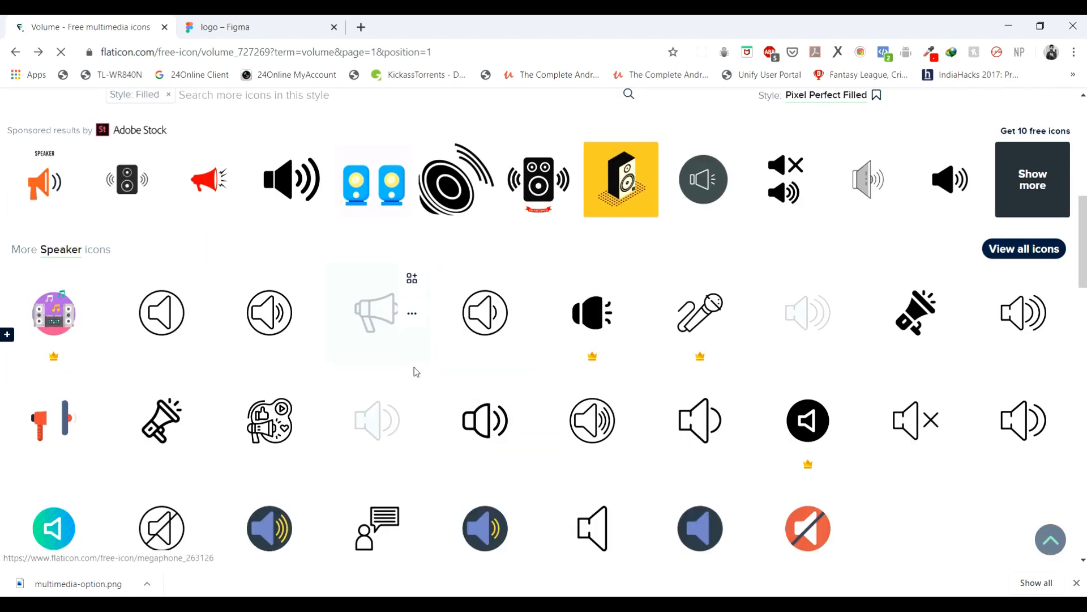
scroll(466, 342, "down", 3)
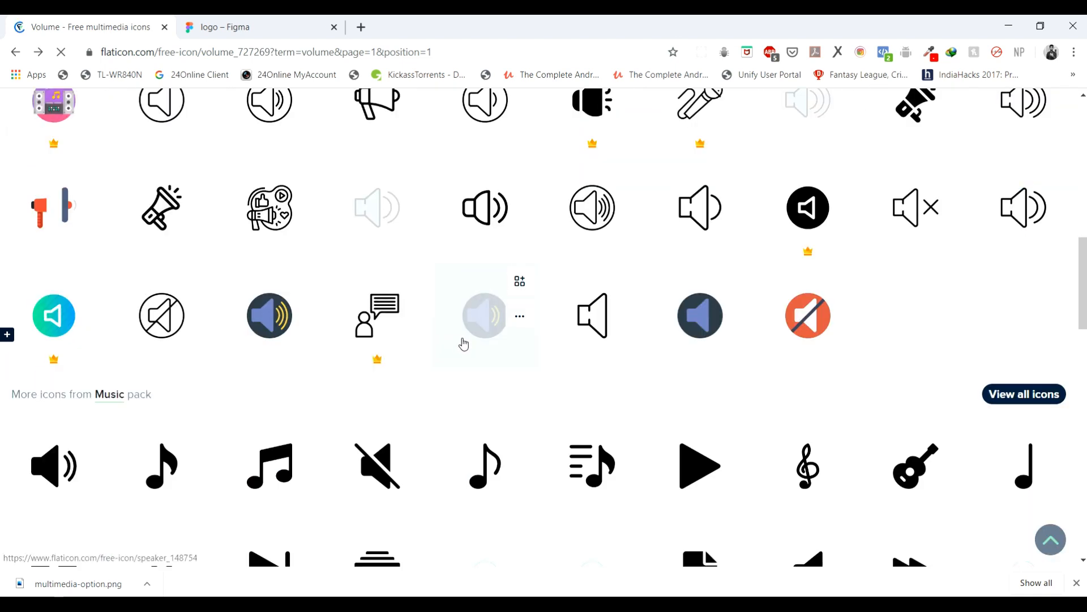
scroll(419, 334, "down", 2)
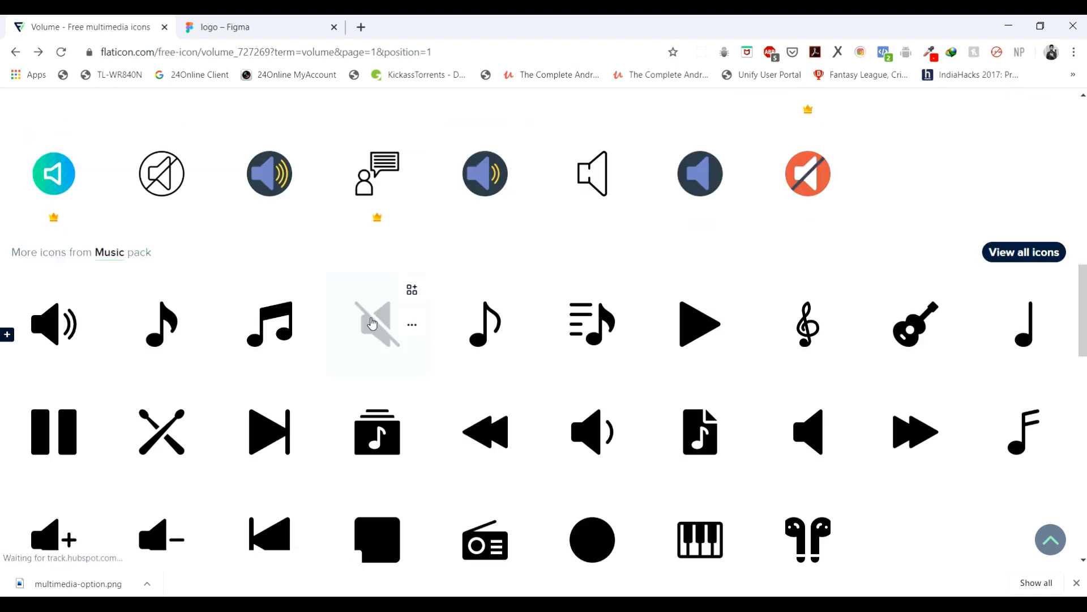
left_click(372, 324)
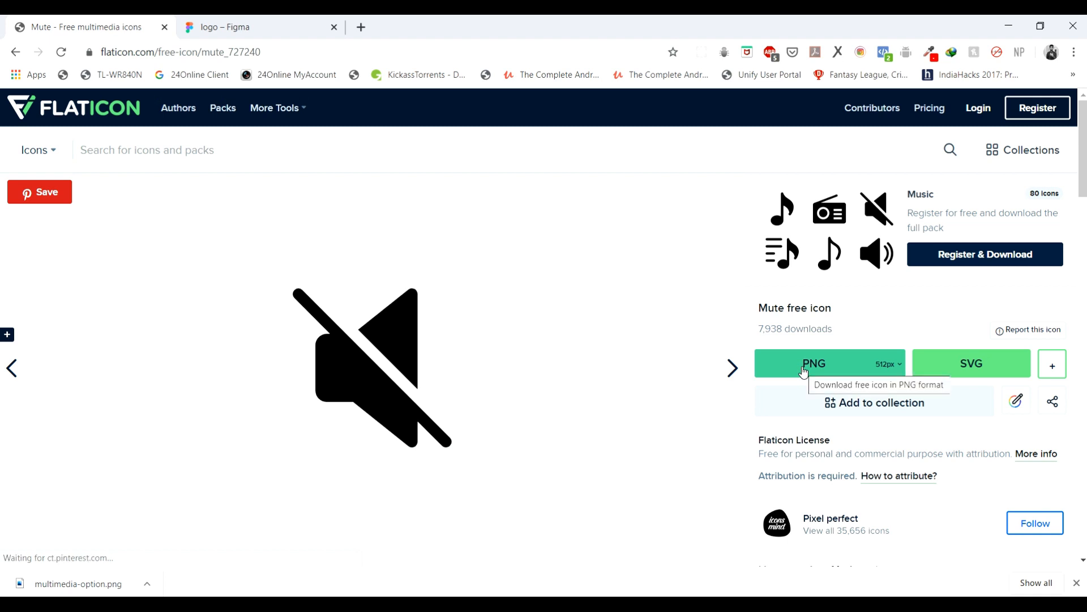
left_click(804, 369)
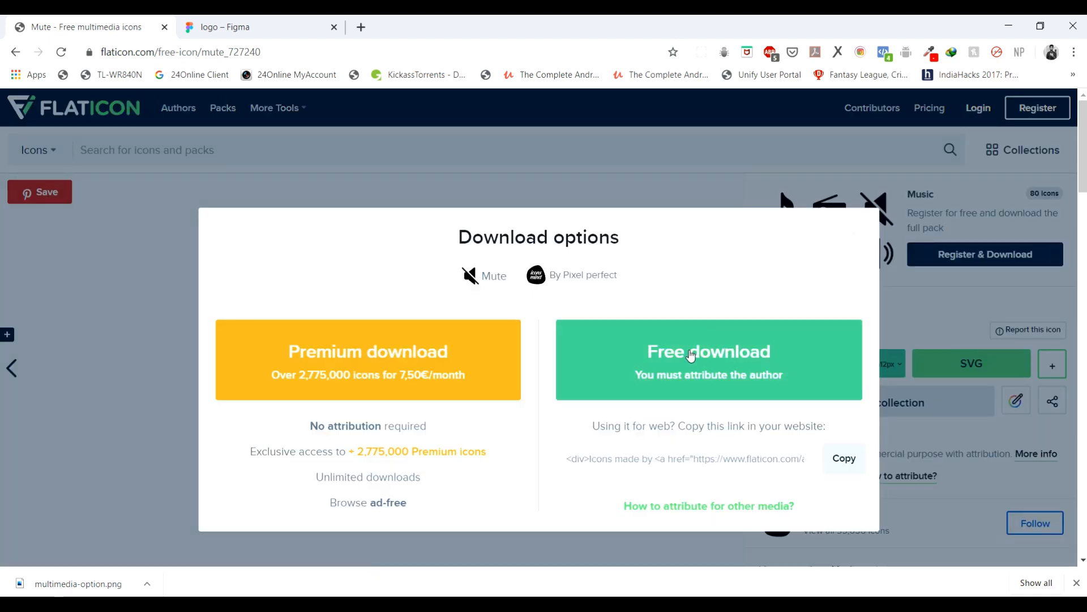
left_click(690, 356)
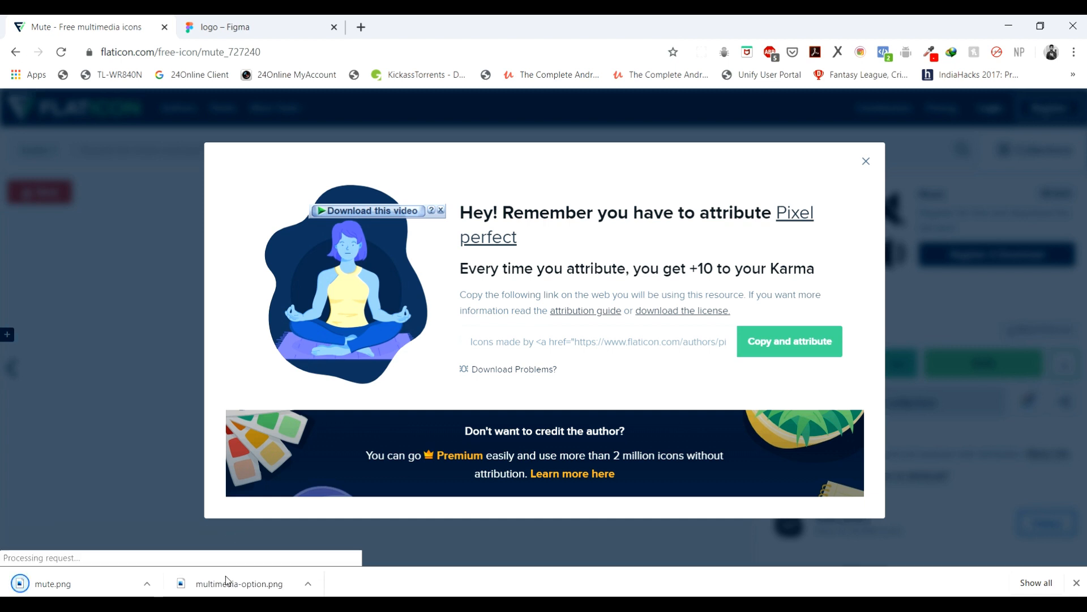
Assign multimedia-option.png as the Audio Button's Sound is ON image and mute.png as its Sound is OFF image.
left_click_drag(227, 583, 1009, 284)
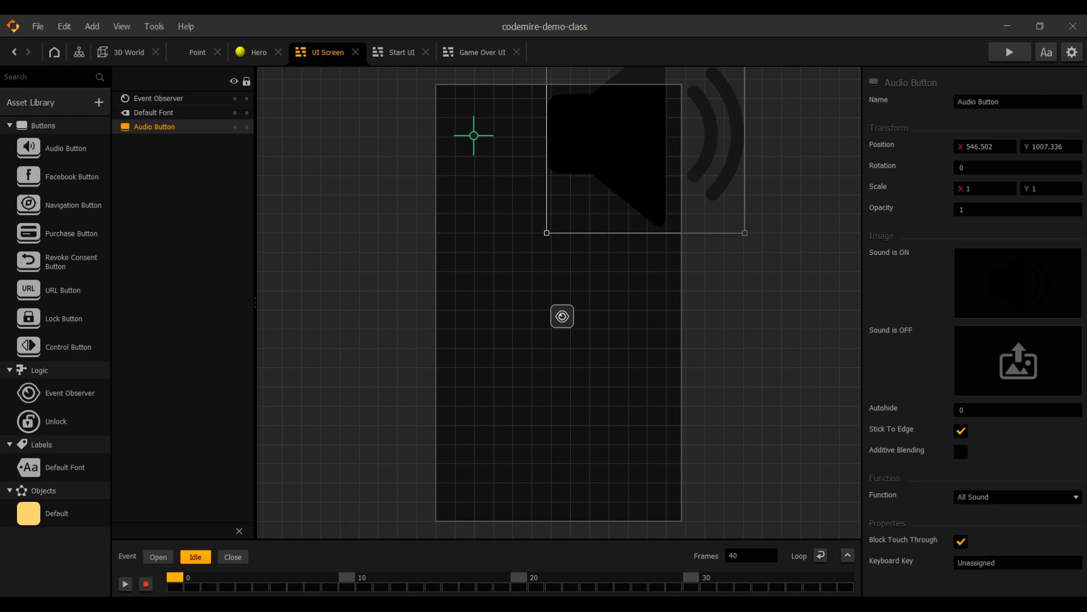
left_click(405, 601)
left_click_drag(67, 588, 1013, 358)
Raise the brightness of the multimedia-option and mute sprites until both icons are white, and save each sprite.
left_click(1053, 258)
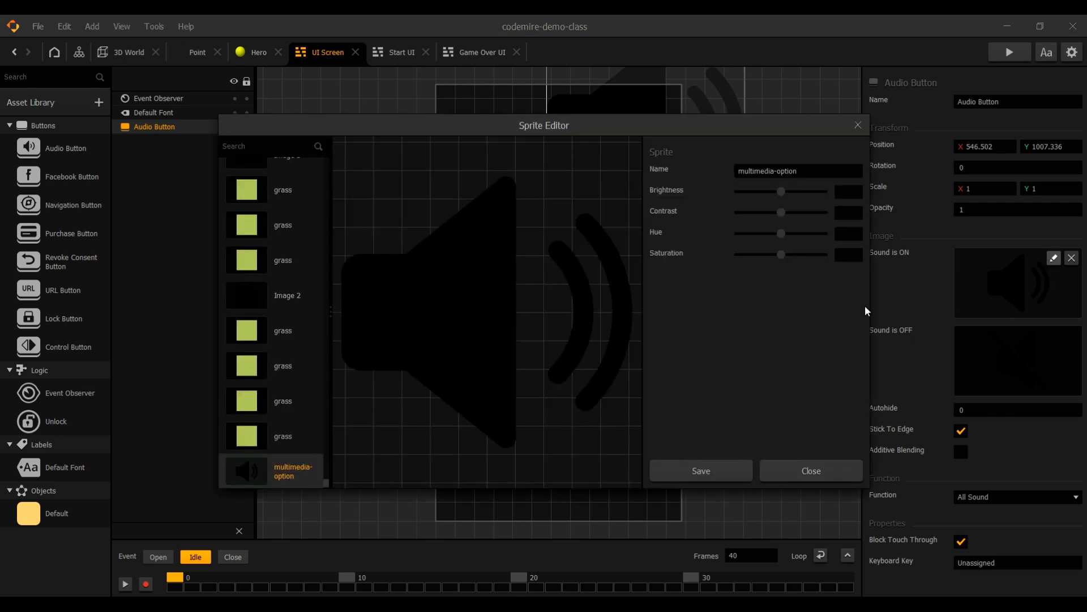
left_click_drag(782, 192, 825, 196)
left_click(728, 470)
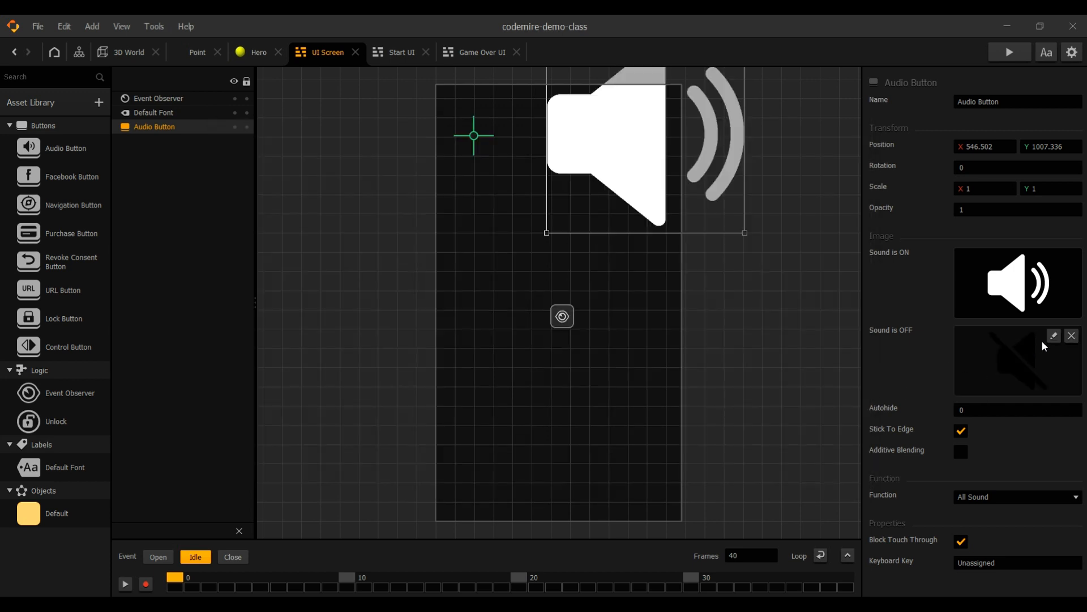
left_click(1054, 334)
left_click_drag(789, 187, 824, 193)
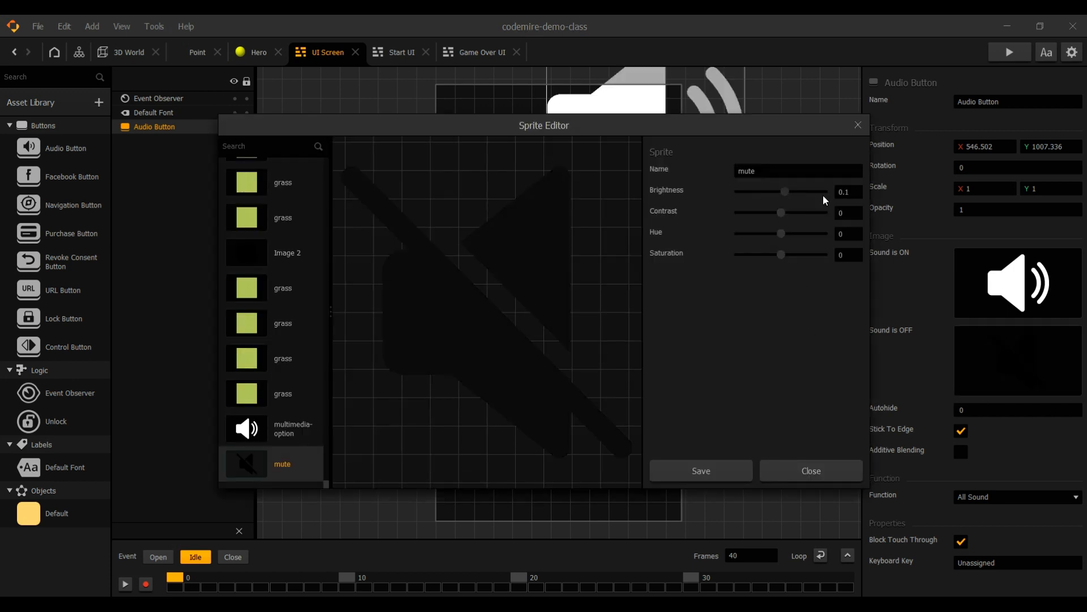
left_click(701, 470)
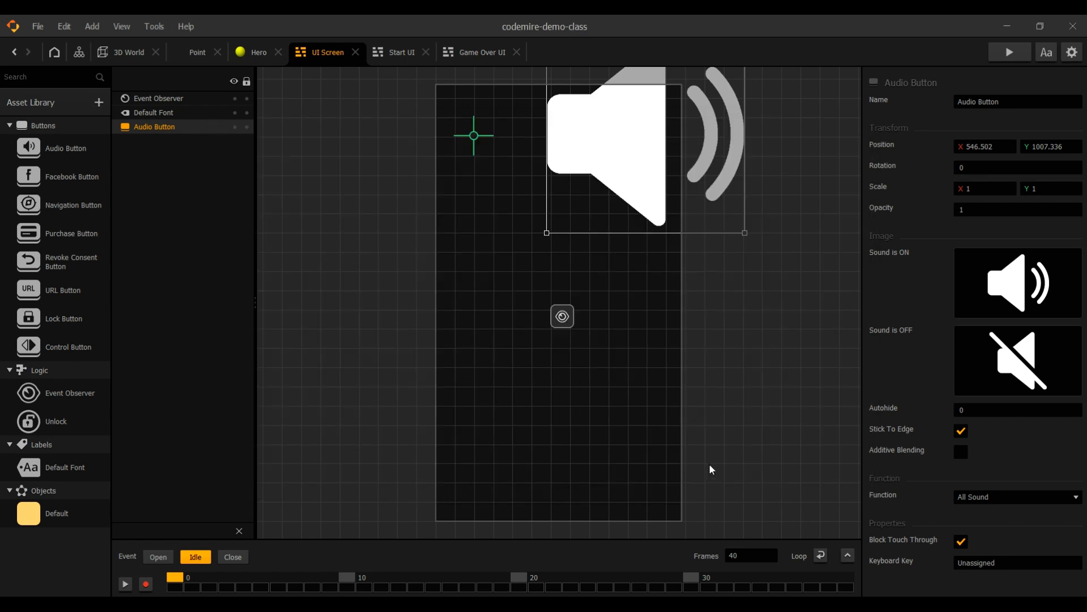
Shrink the Audio Button to a scale of about 0.163 and move it to about X 554, Y 1007.
left_click_drag(742, 231, 654, 174)
left_click_drag(589, 101, 649, 139)
left_click_drag(648, 138, 648, 142)
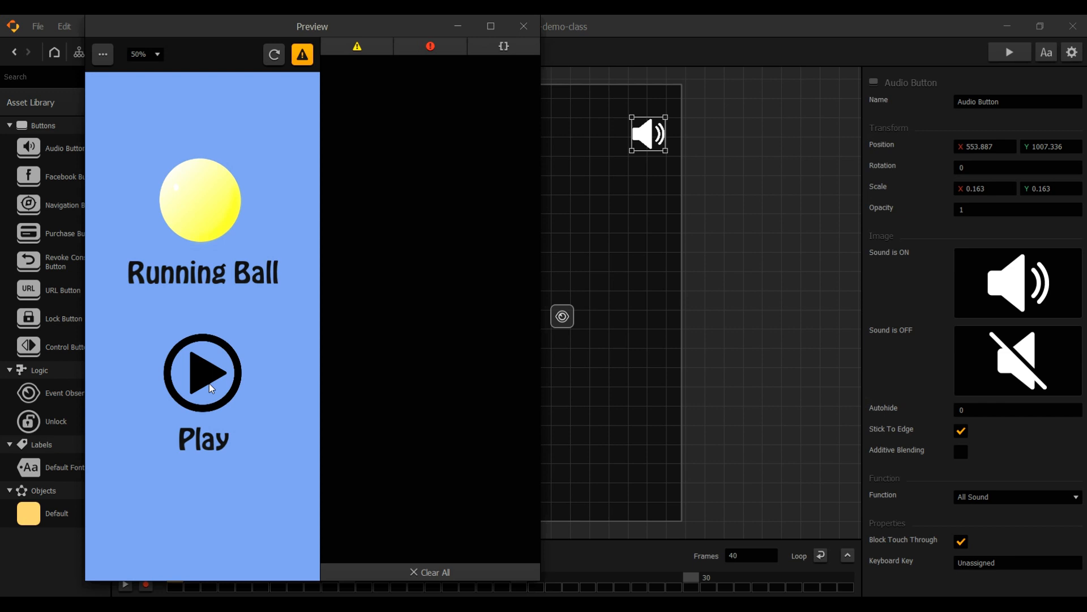
Play the previewed game to check the audio button during gameplay, and close the preview.
left_click(210, 382)
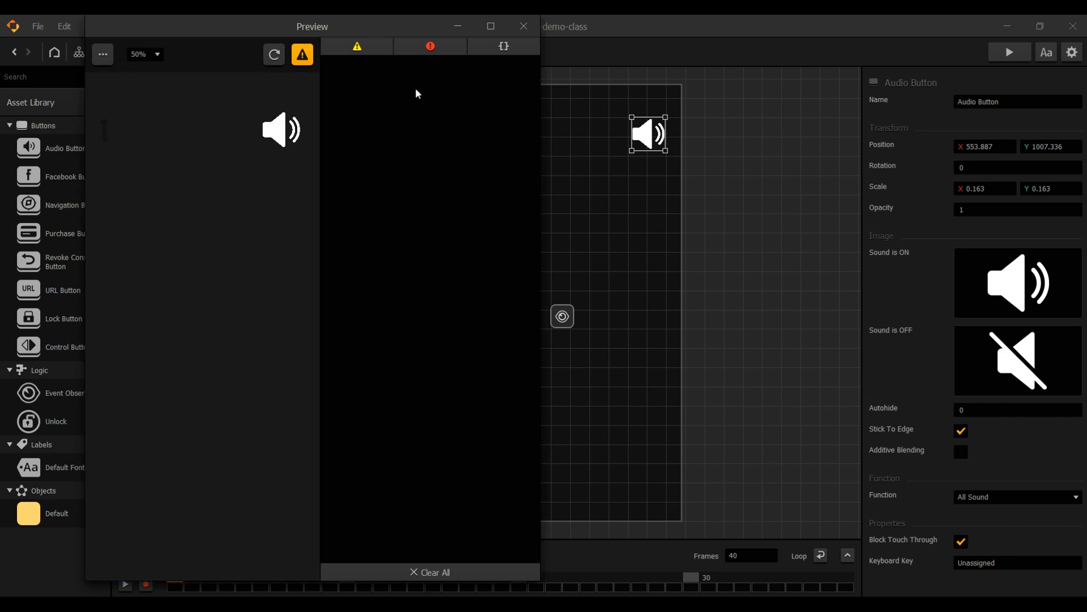
left_click(523, 27)
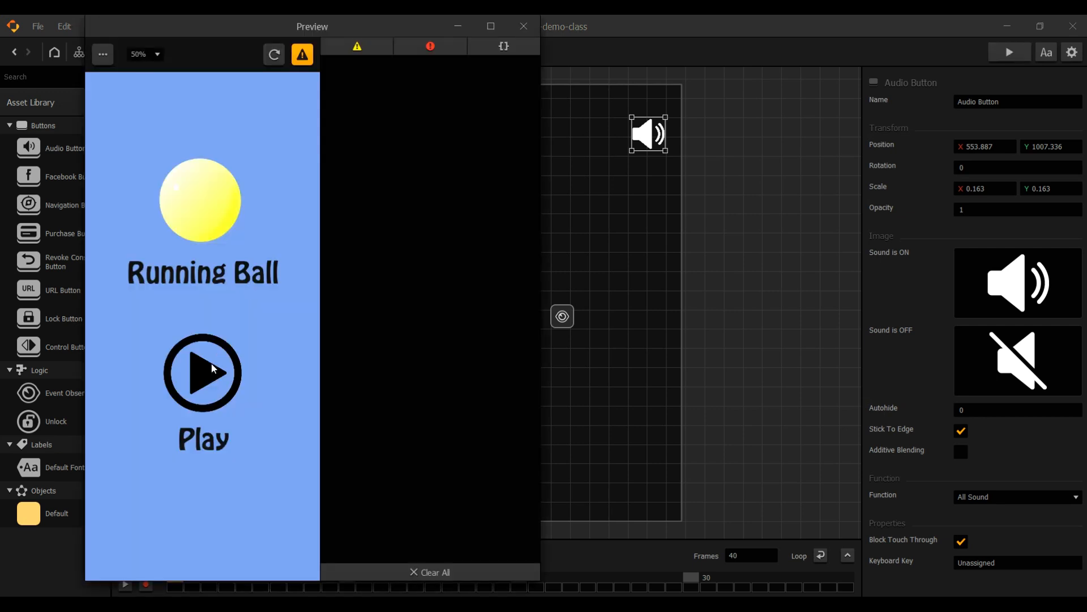
left_click(215, 341)
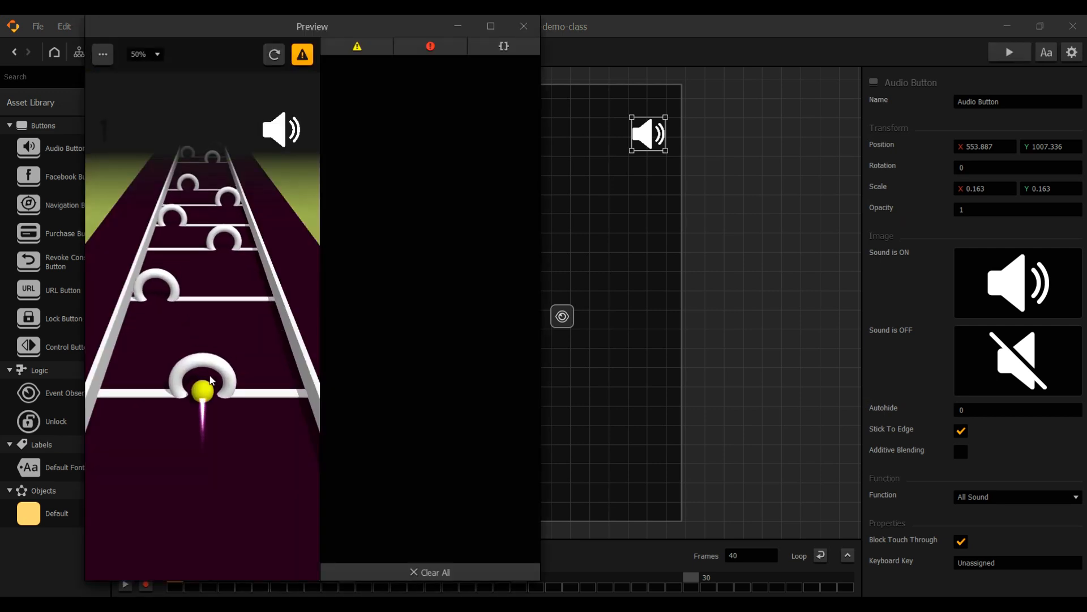
mouse_move(131, 350)
left_mouse_down()
mouse_move(250, 352)
mouse_move(141, 332)
mouse_move(239, 341)
mouse_move(152, 318)
mouse_move(240, 324)
left_mouse_up()
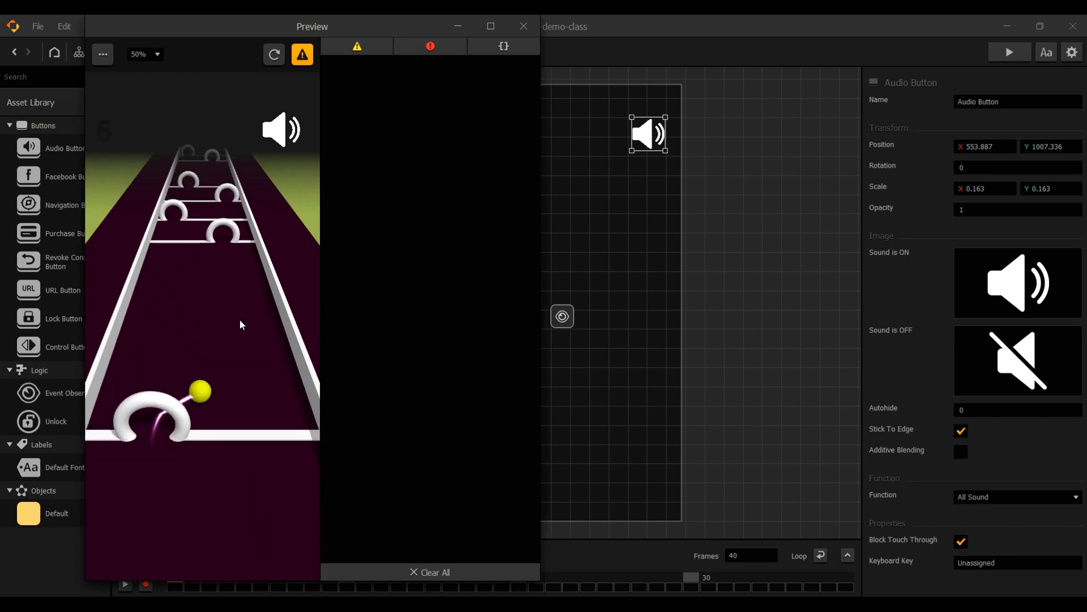
left_click(281, 136)
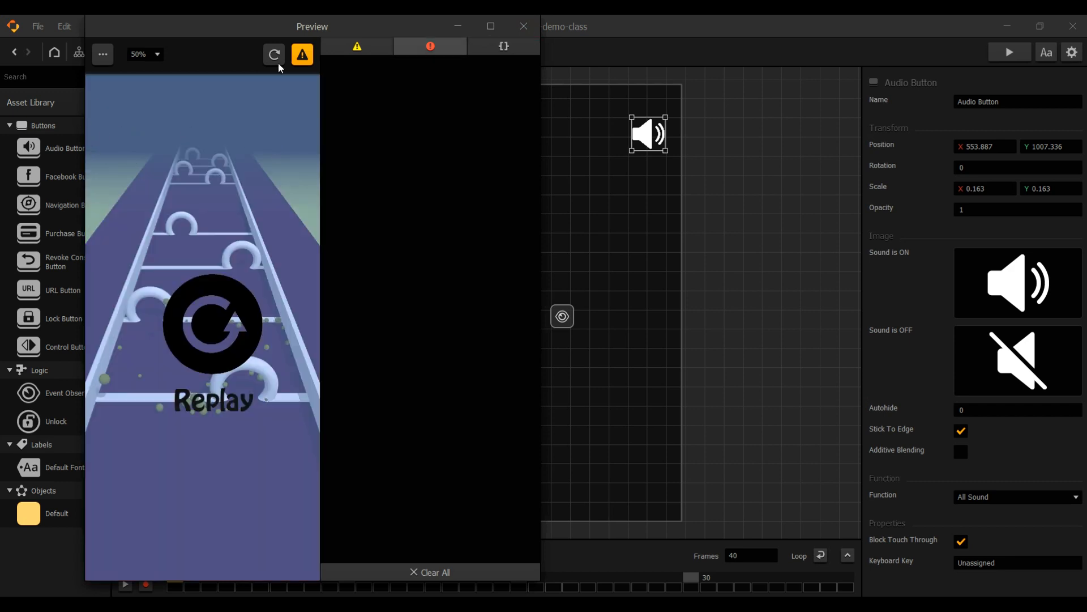
left_click(524, 26)
Select the score label and set the Default Font's stroke color to white in the Font Builder.
left_click(477, 137)
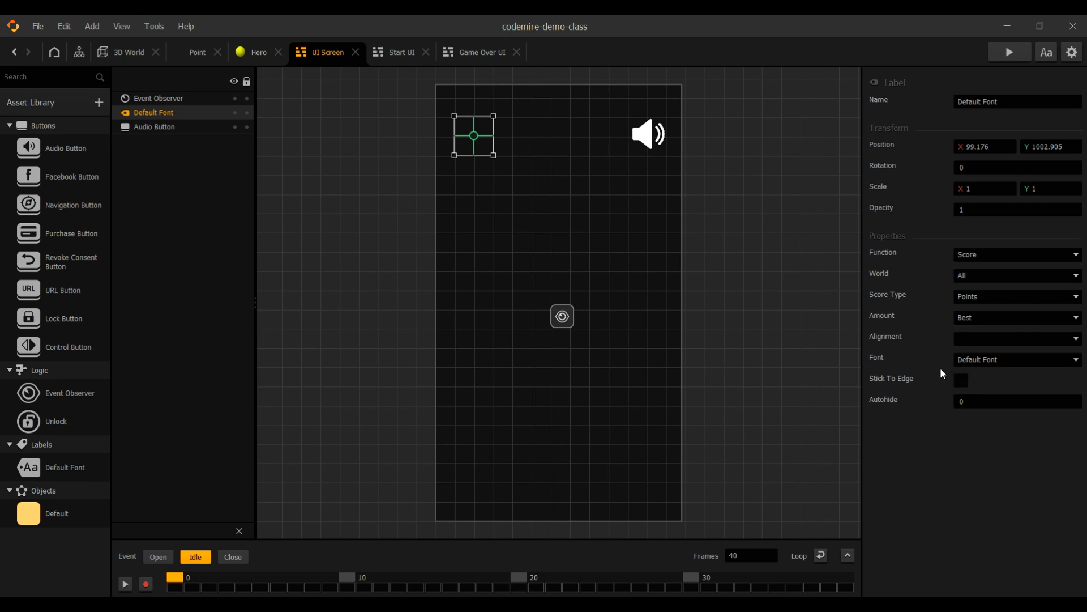
left_click(1046, 52)
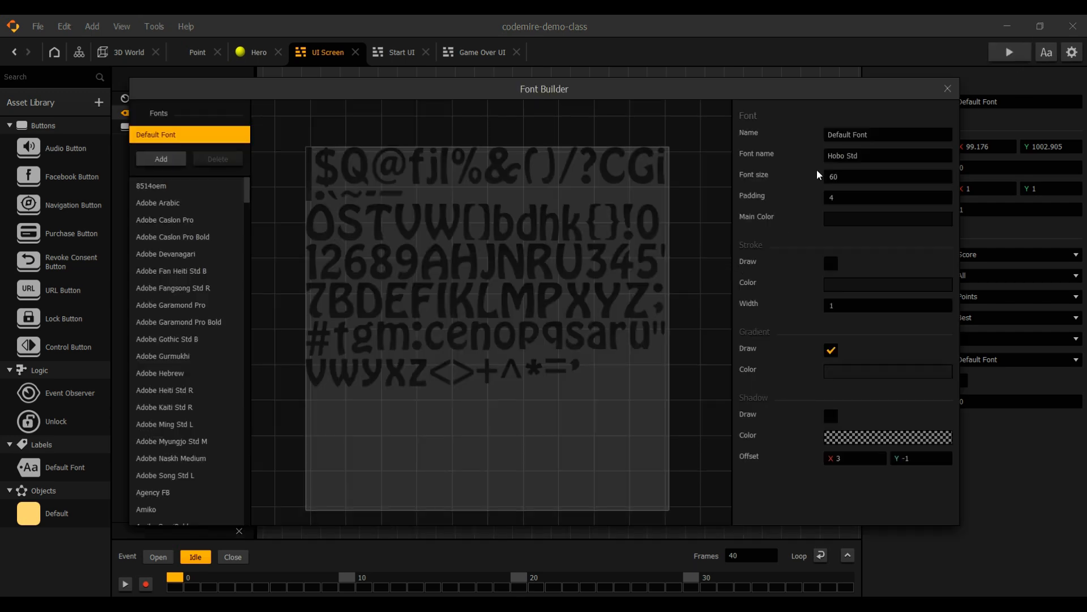
left_click(947, 90)
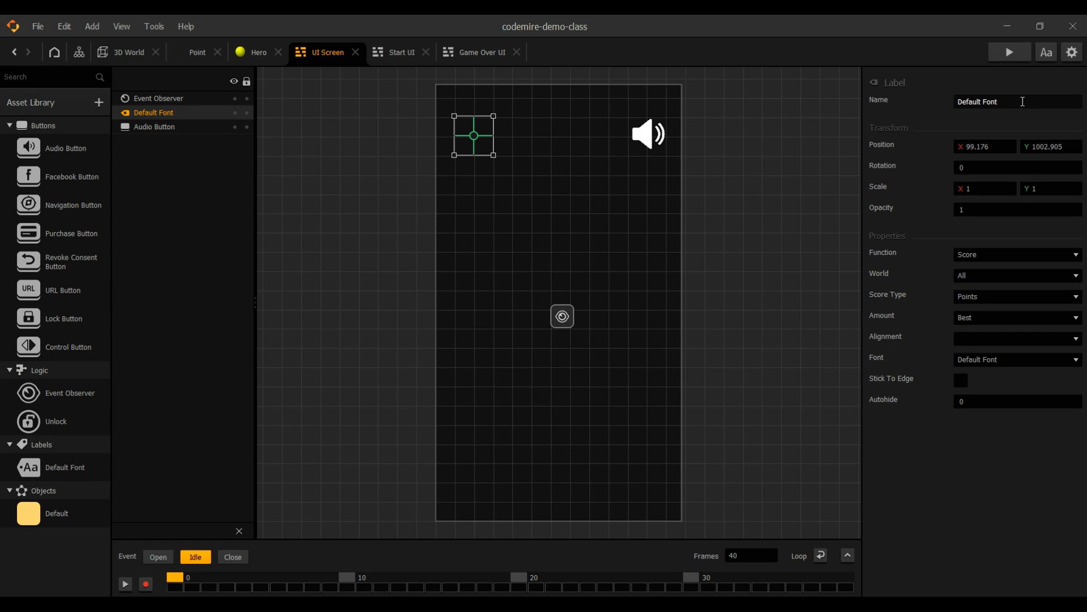
left_click(1046, 51)
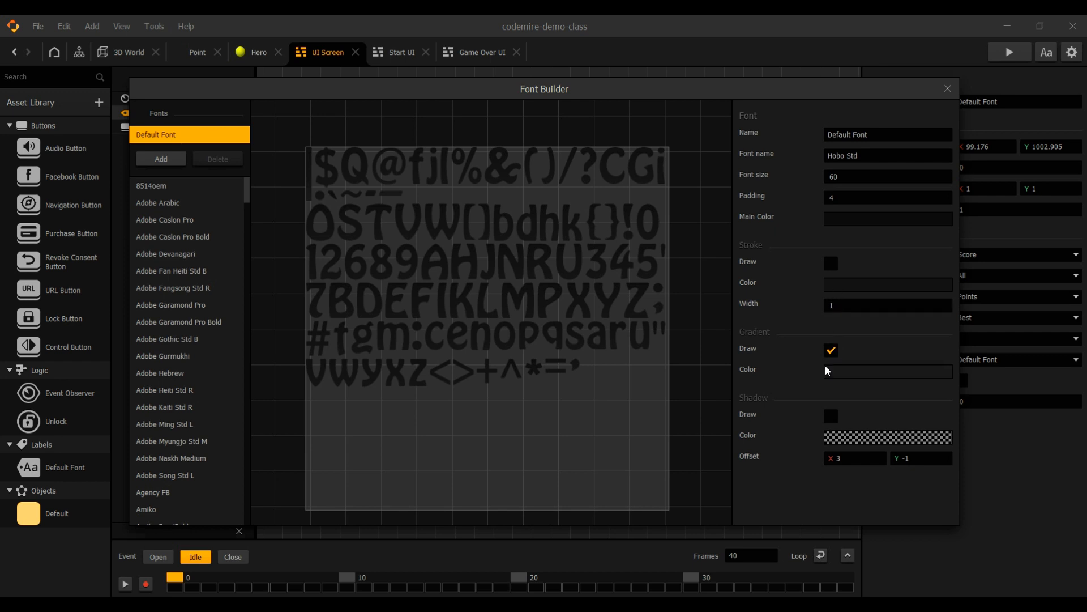
left_click(834, 282)
left_click_drag(675, 257, 671, 171)
left_click(646, 419)
Set the Default Font's main color and gradient color to white, and close the Font Builder.
left_click(838, 220)
left_click(646, 420)
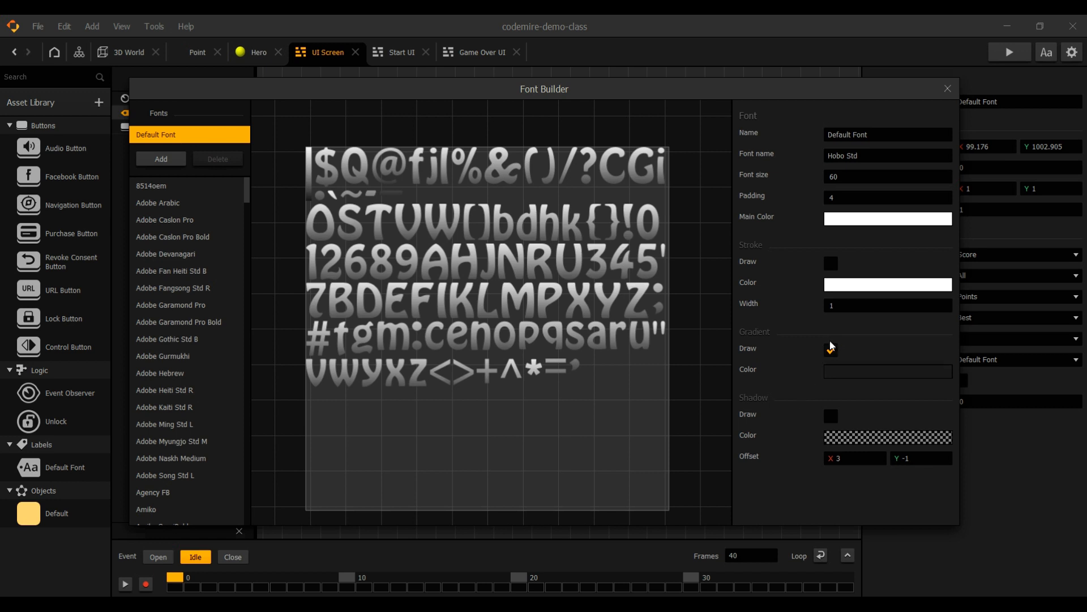
left_click(839, 378)
left_click_drag(674, 300, 674, 202)
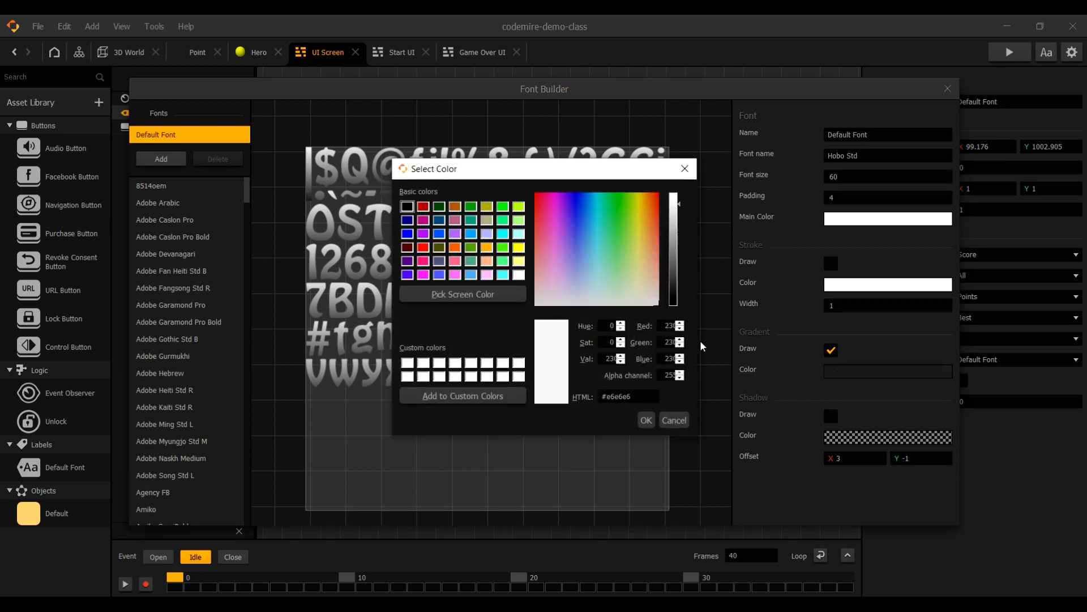
left_click(646, 419)
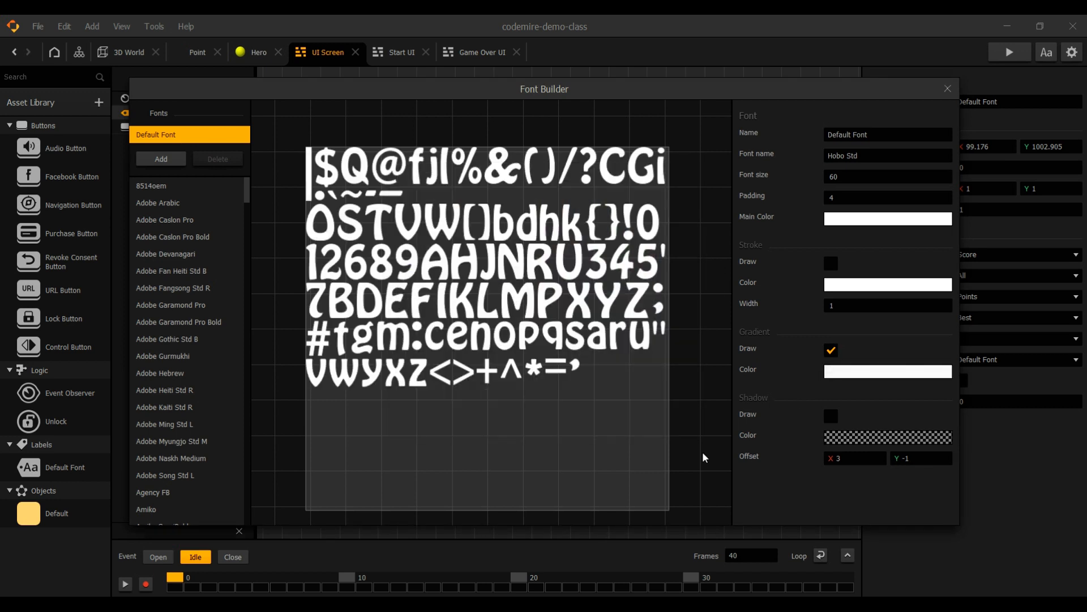
left_click(947, 89)
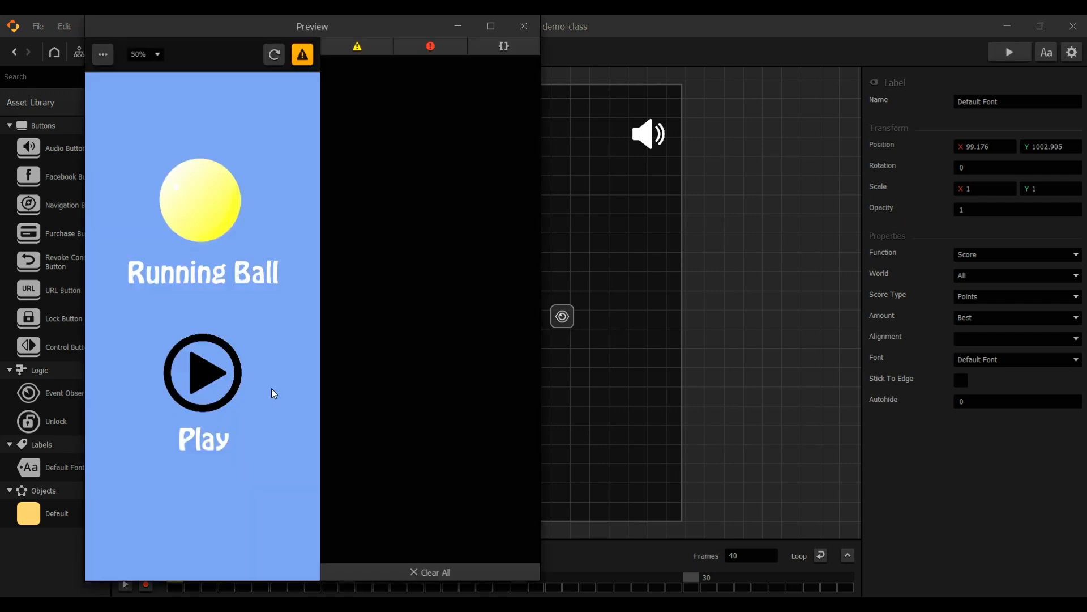
Play the game repeatedly in the preview to check the white score label, close the preview, and deselect the label.
left_click(219, 383)
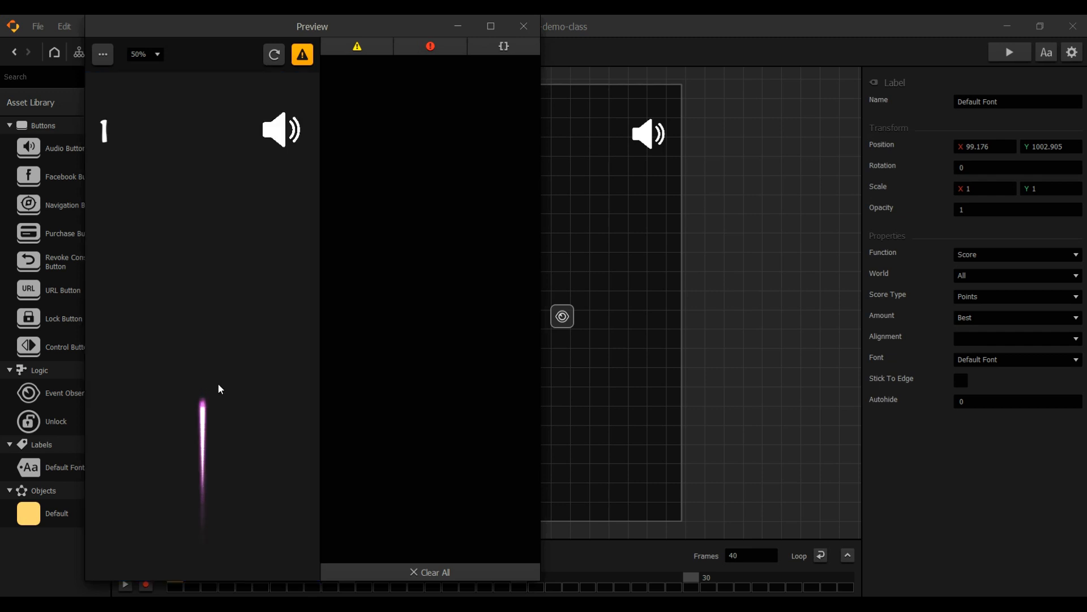
left_click(524, 26)
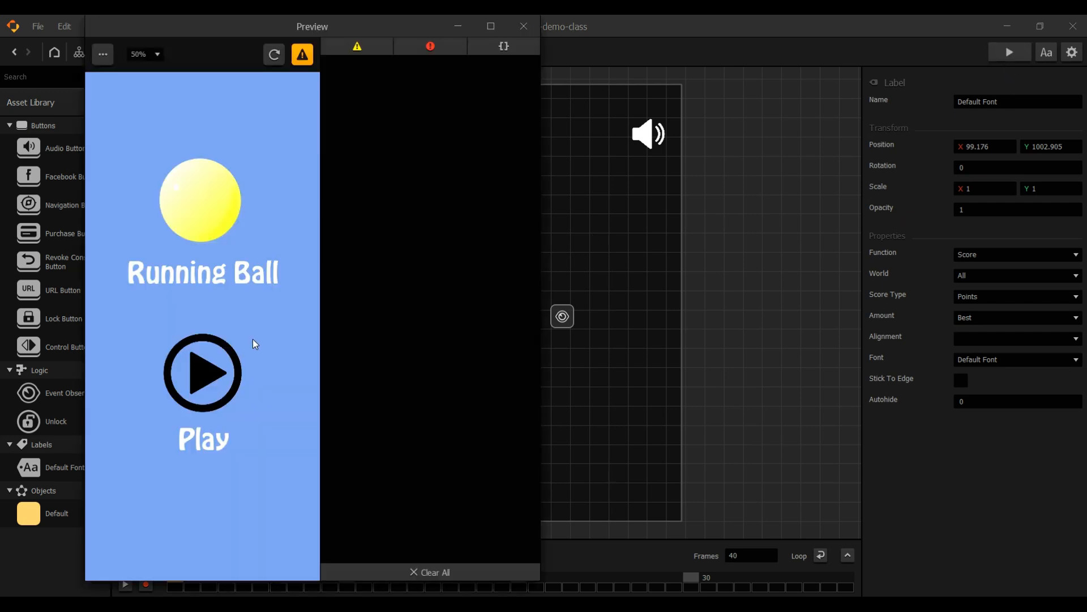
left_click(220, 367)
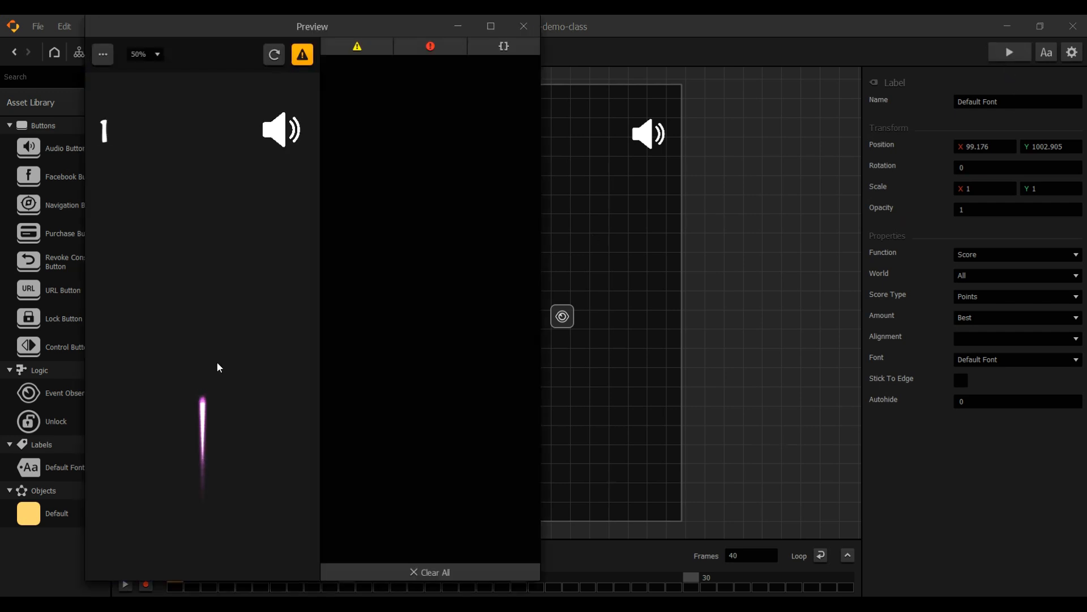
left_click(523, 27)
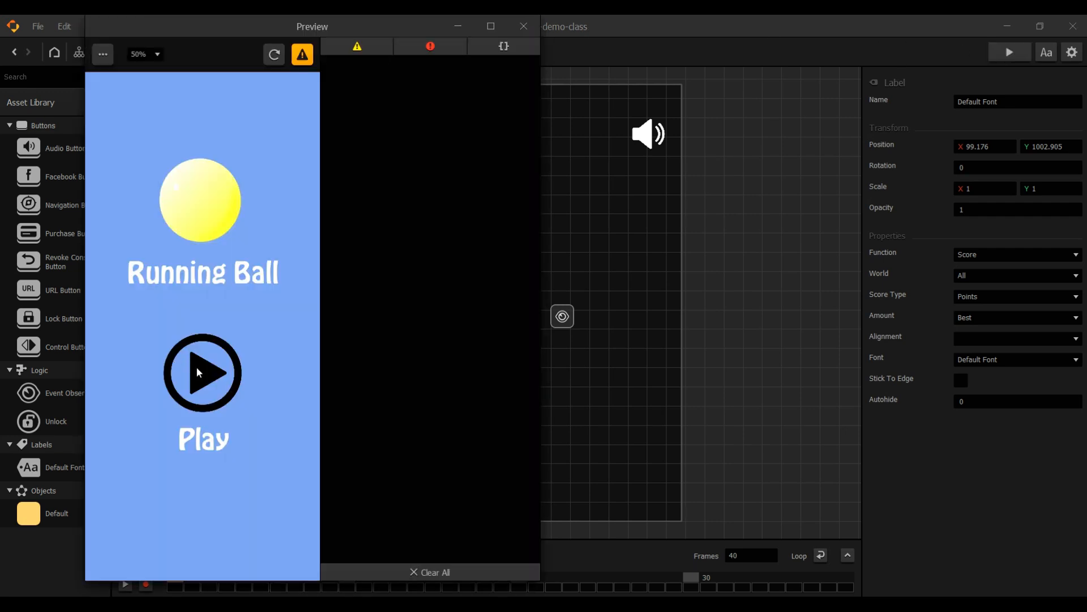
left_click(197, 370)
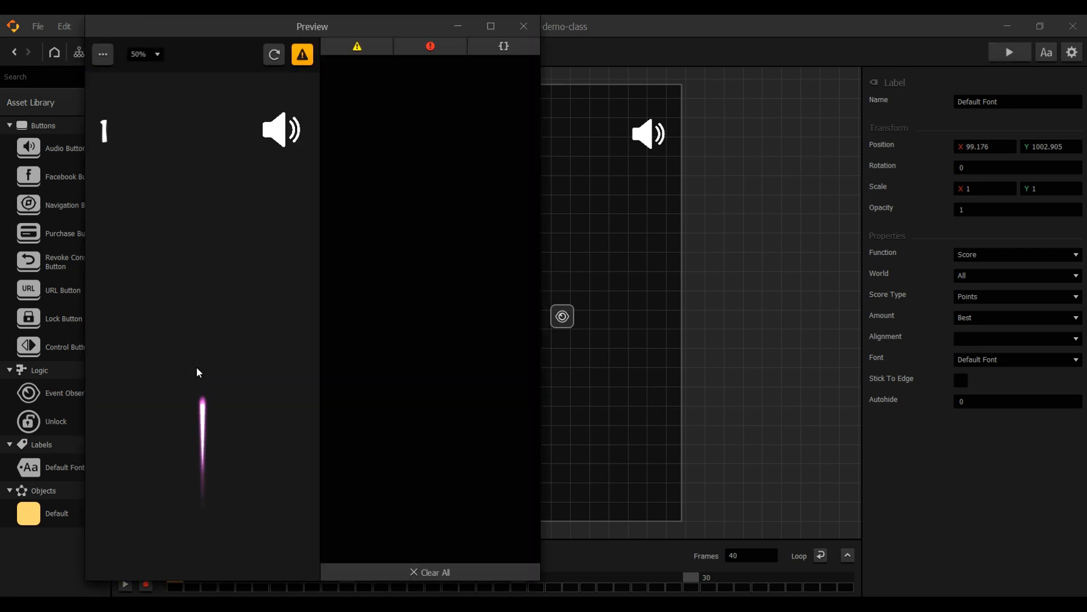
left_click(707, 52)
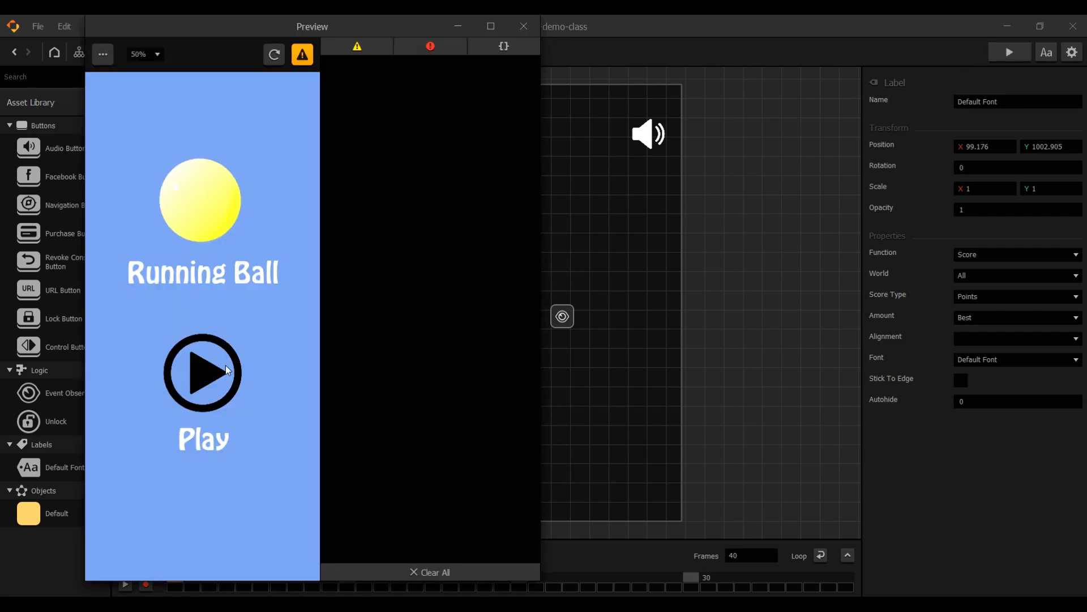
left_click(226, 366)
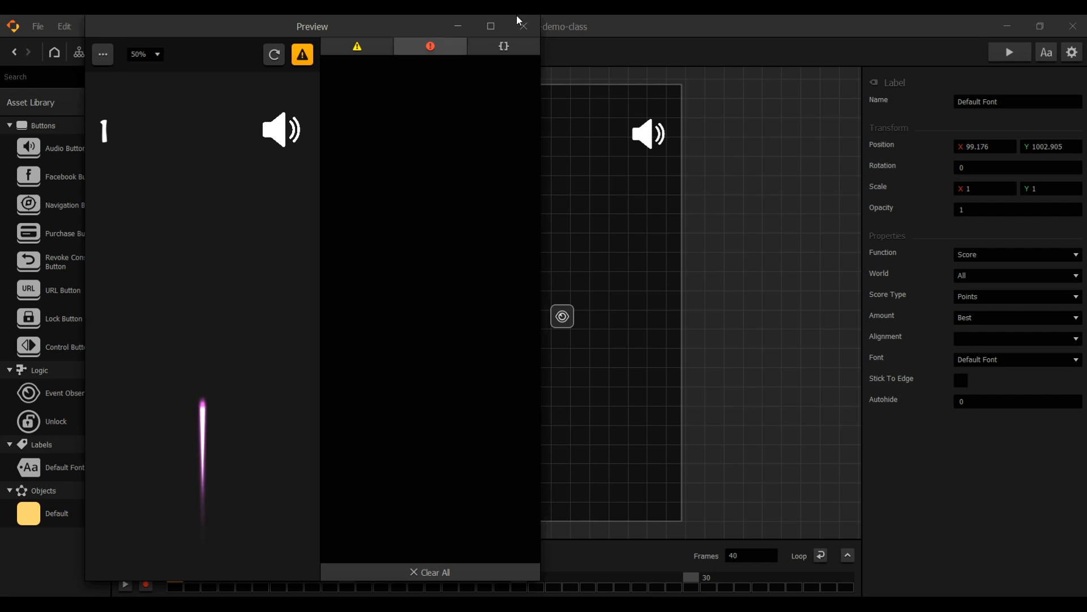
left_click(536, 32)
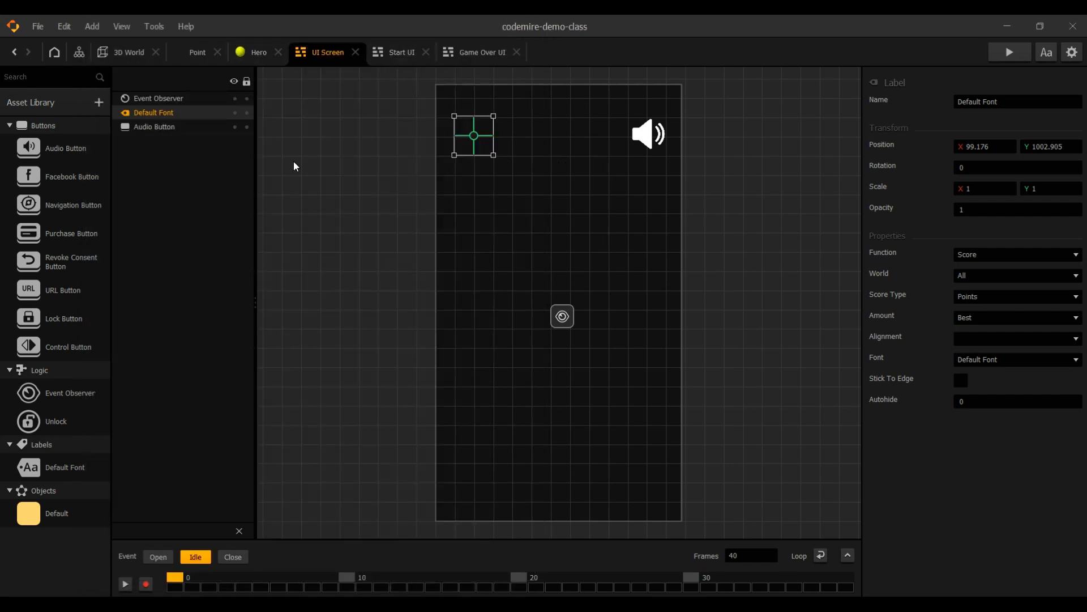
left_click(302, 190)
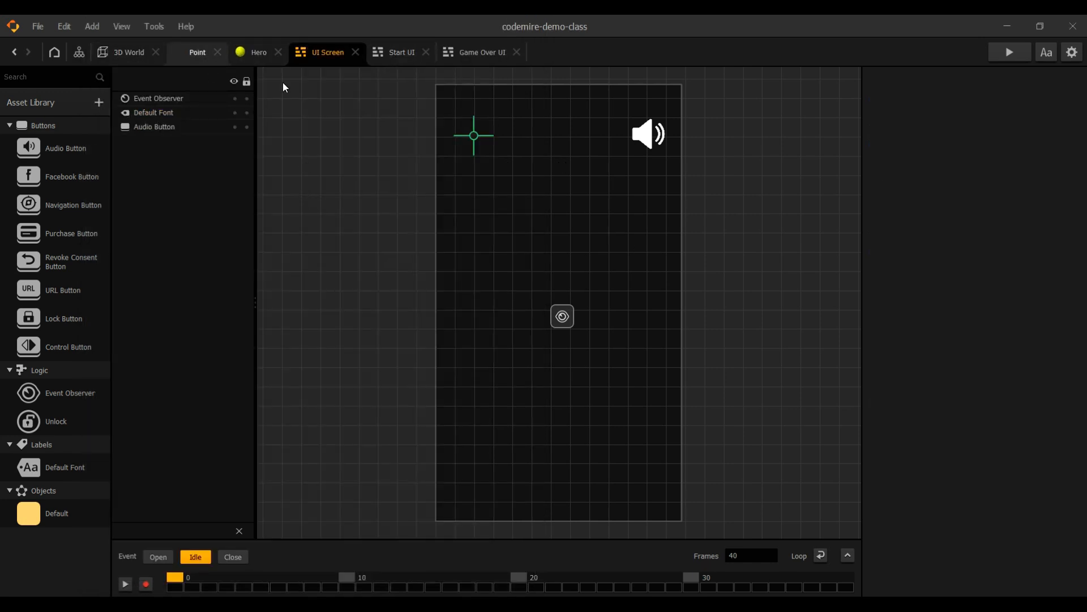
View the 3D World and the project's screen flow diagram, and play the game in a preview before closing it.
left_click(128, 52)
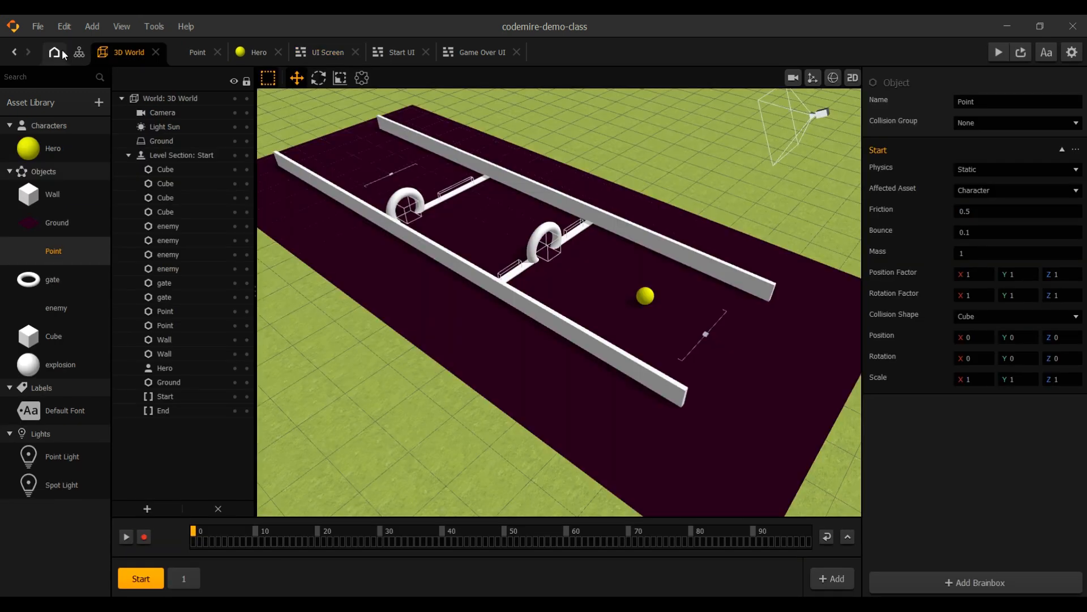
left_click(78, 53)
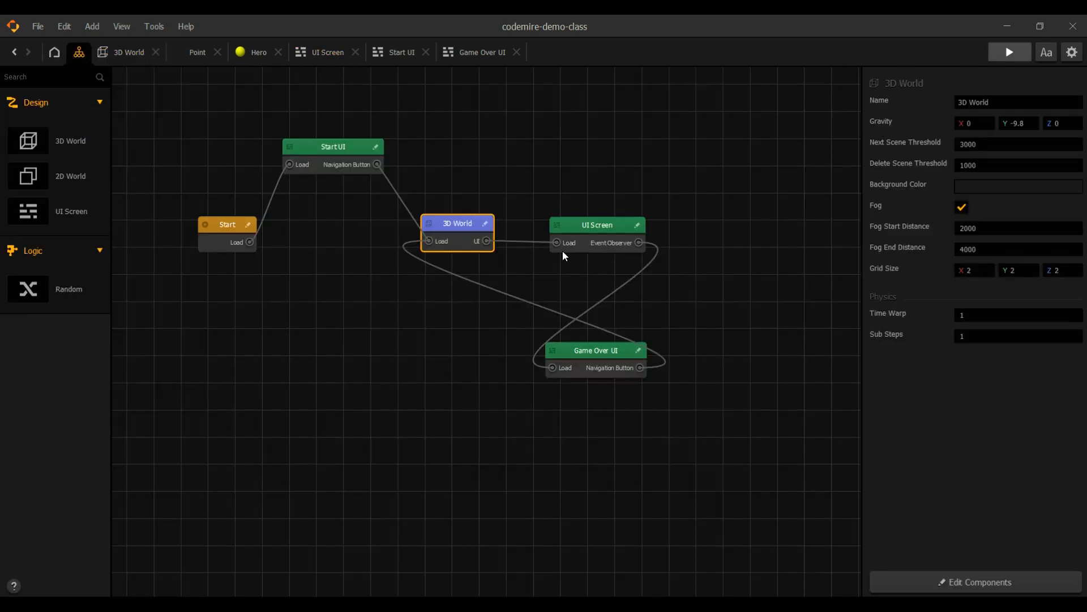
key("ctrl+p")
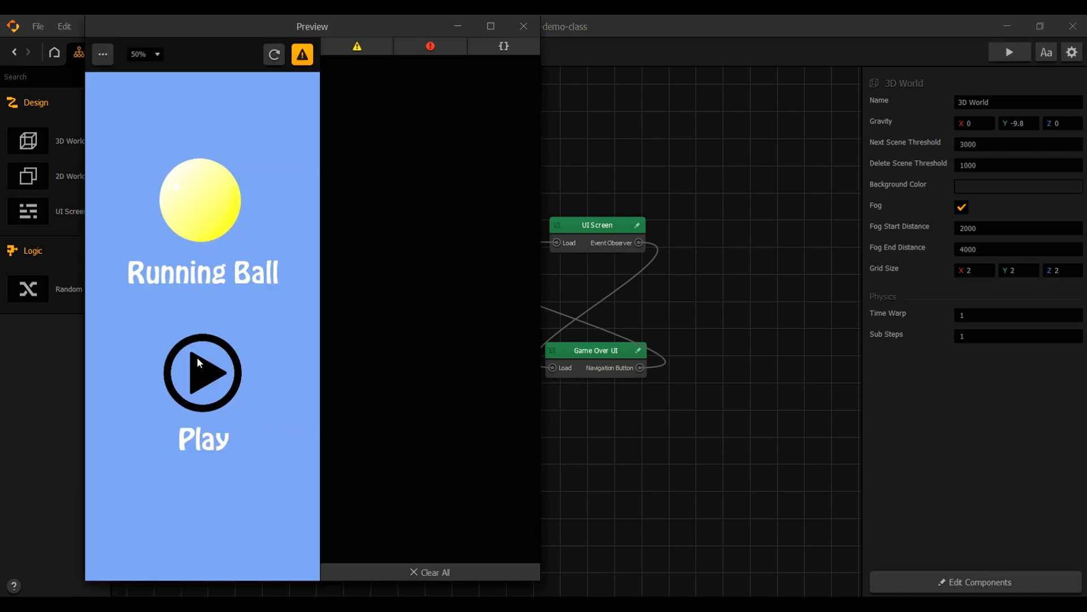
left_click(198, 360)
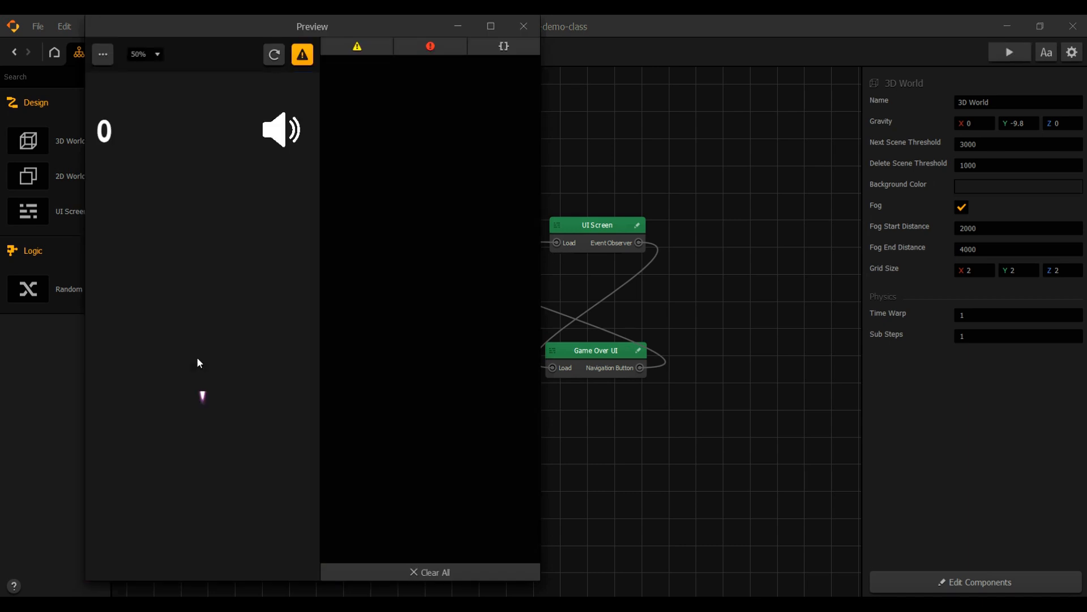
left_click(523, 28)
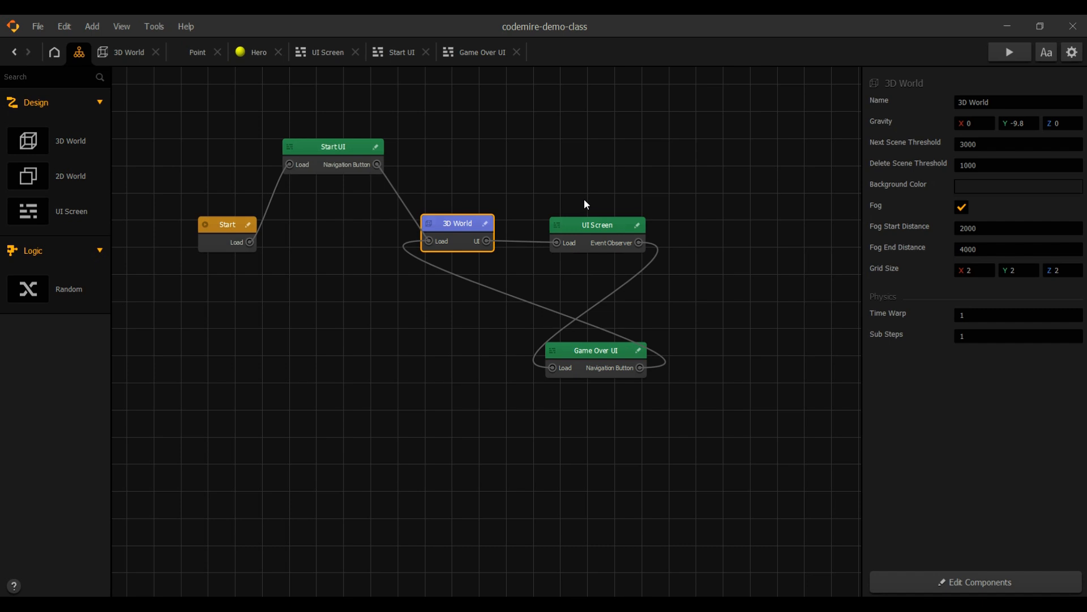
Inspect the UI Screen's Event Observer, test ball steering and the audio button in a previewed game, and close the preview.
double_click(592, 223)
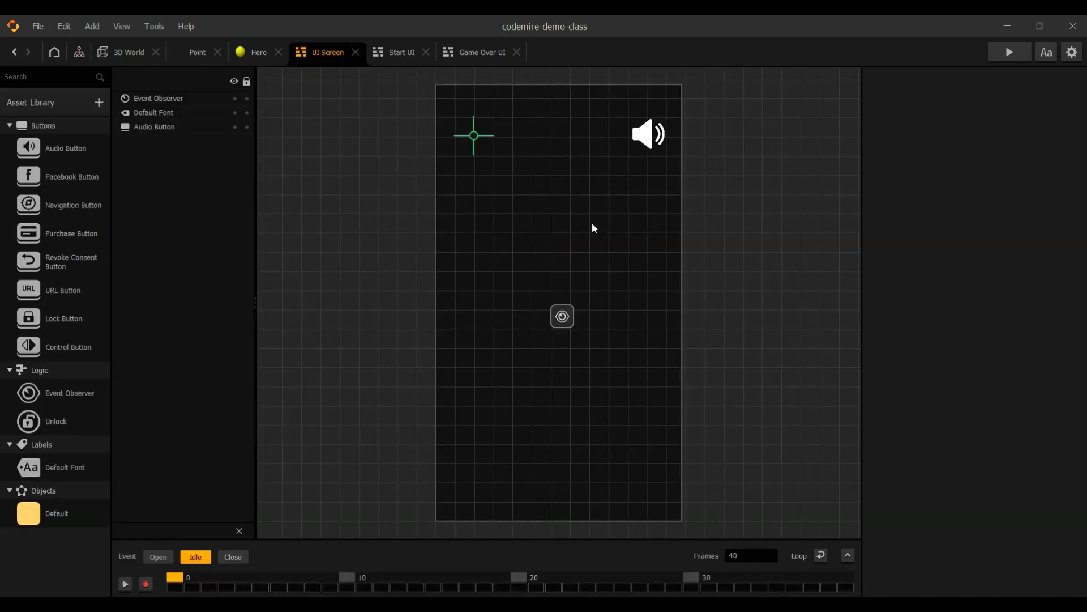
left_click(563, 316)
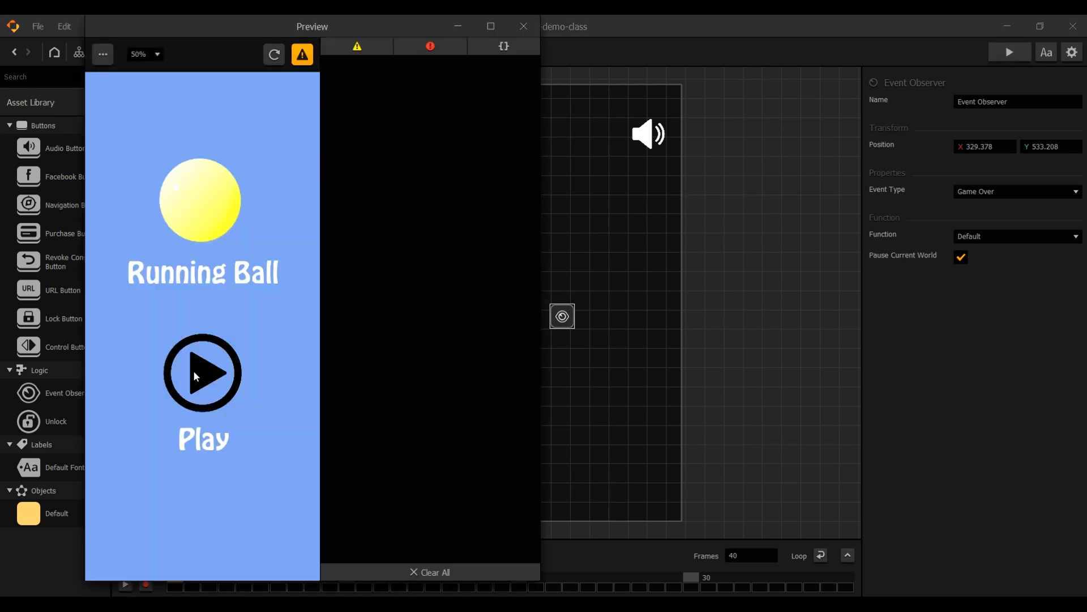
left_click(195, 371)
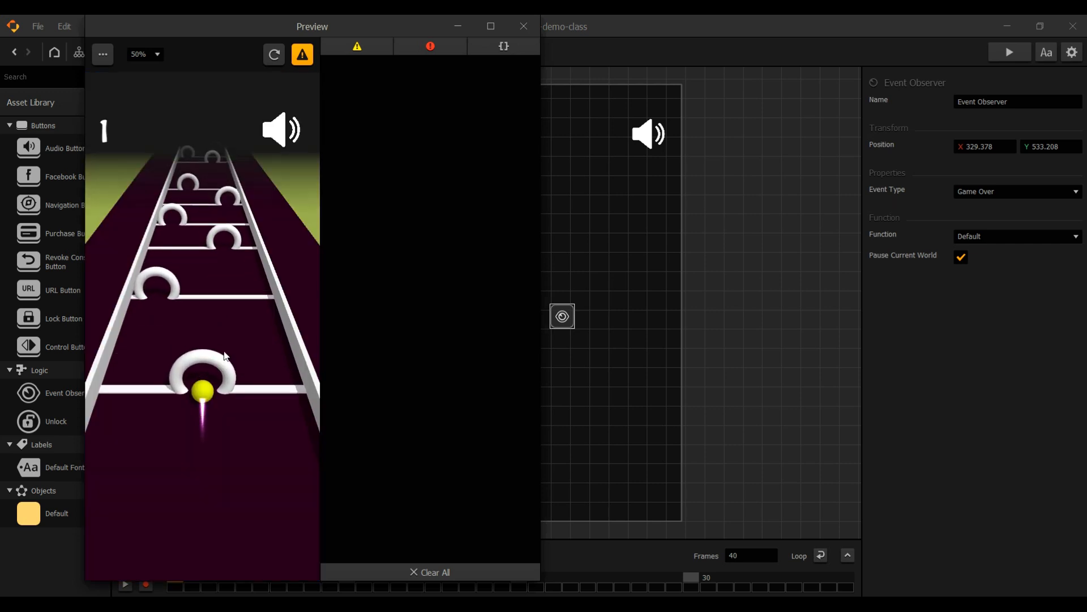
mouse_move(142, 342)
left_mouse_down()
mouse_move(133, 342)
mouse_move(277, 342)
mouse_move(143, 320)
mouse_move(258, 331)
mouse_move(246, 335)
mouse_move(168, 323)
mouse_move(257, 317)
left_mouse_up()
left_click(282, 130)
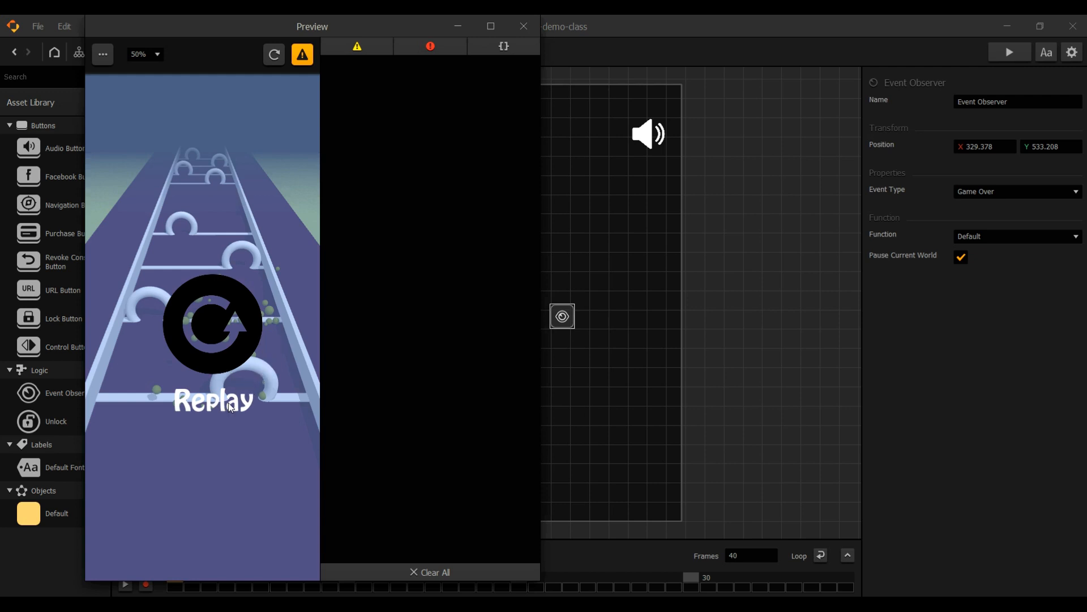
left_click(524, 26)
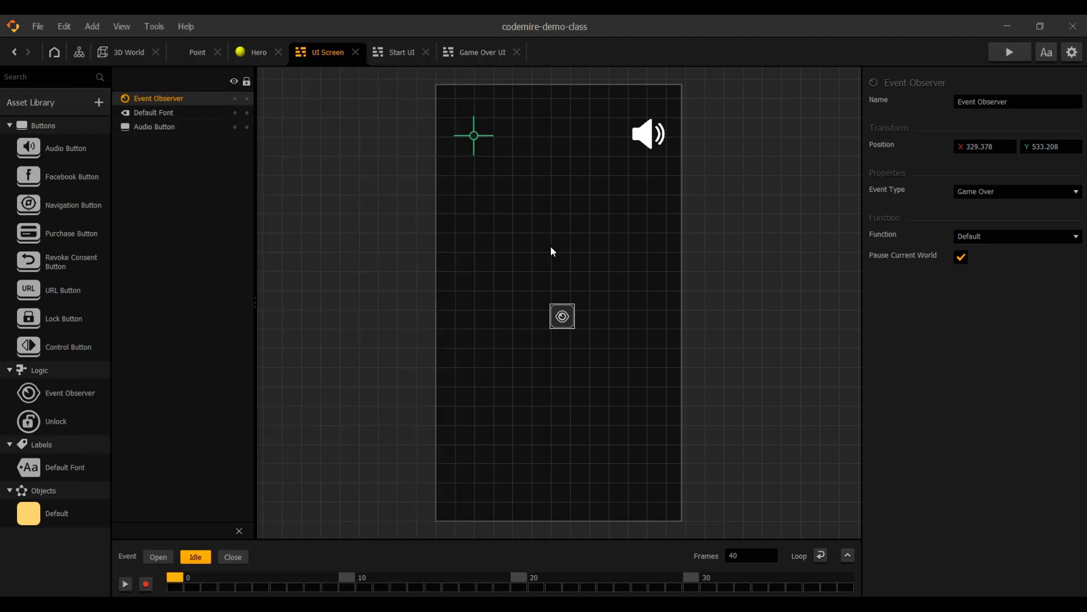
Review the Function options of the Game Over UI's Navigation Button, keep Default, and save the project.
left_click(78, 52)
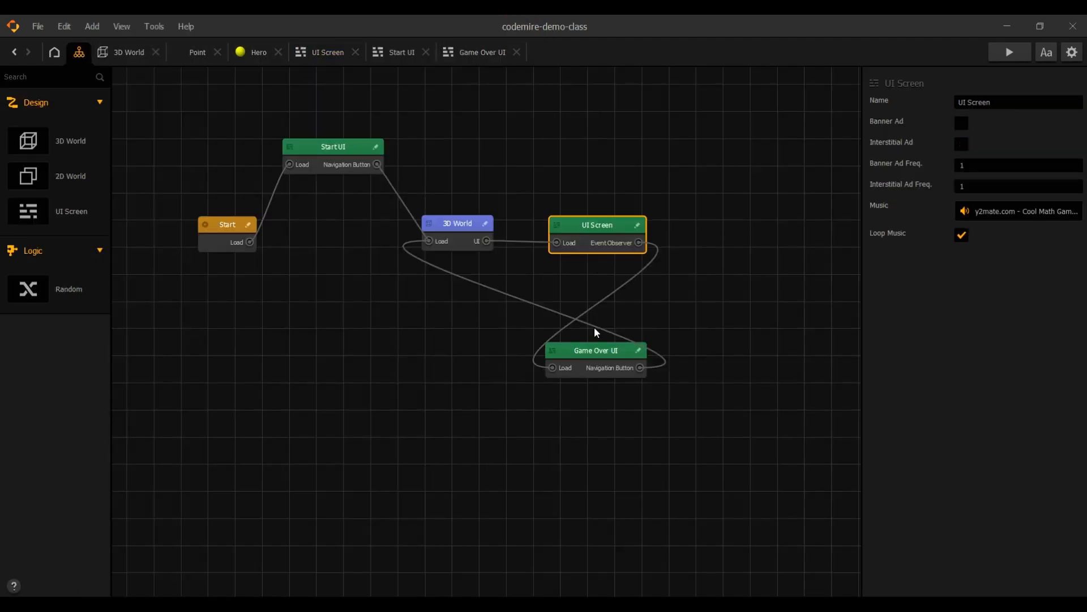
double_click(595, 351)
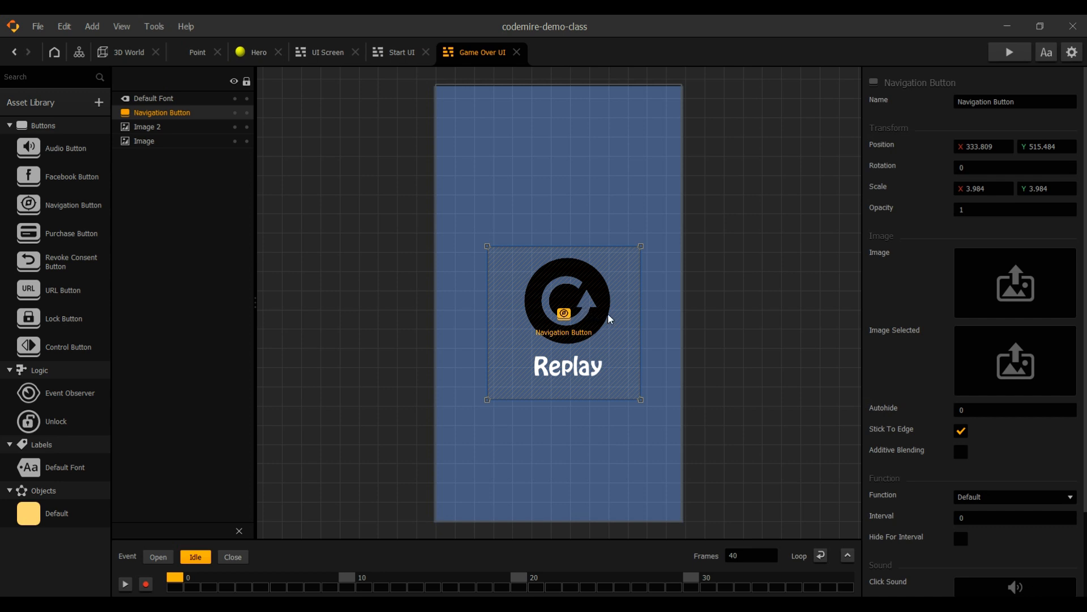
scroll(1007, 376, "down", 2)
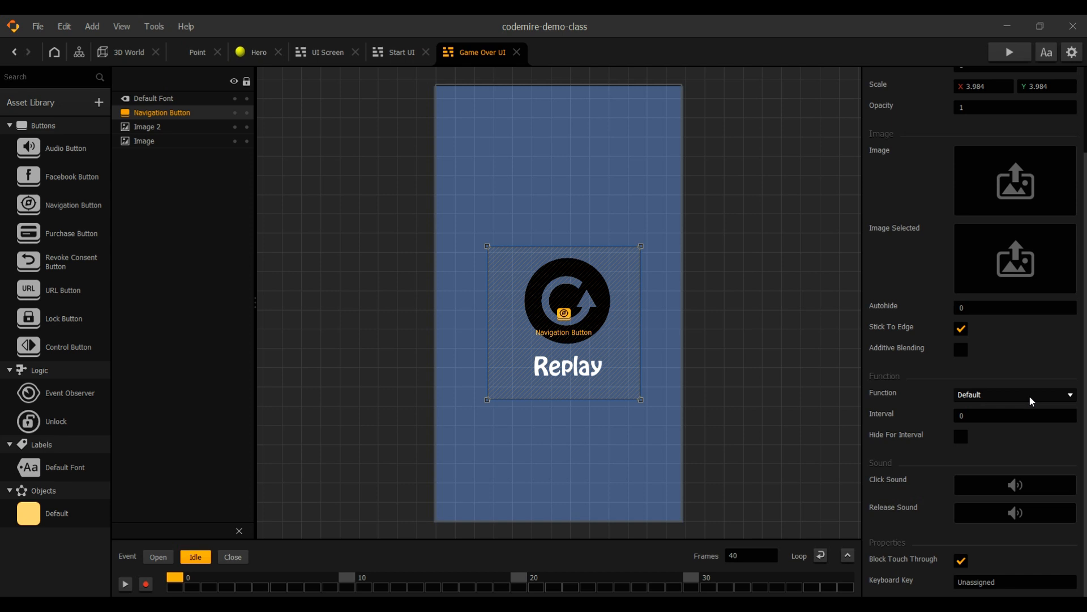
left_click(1028, 395)
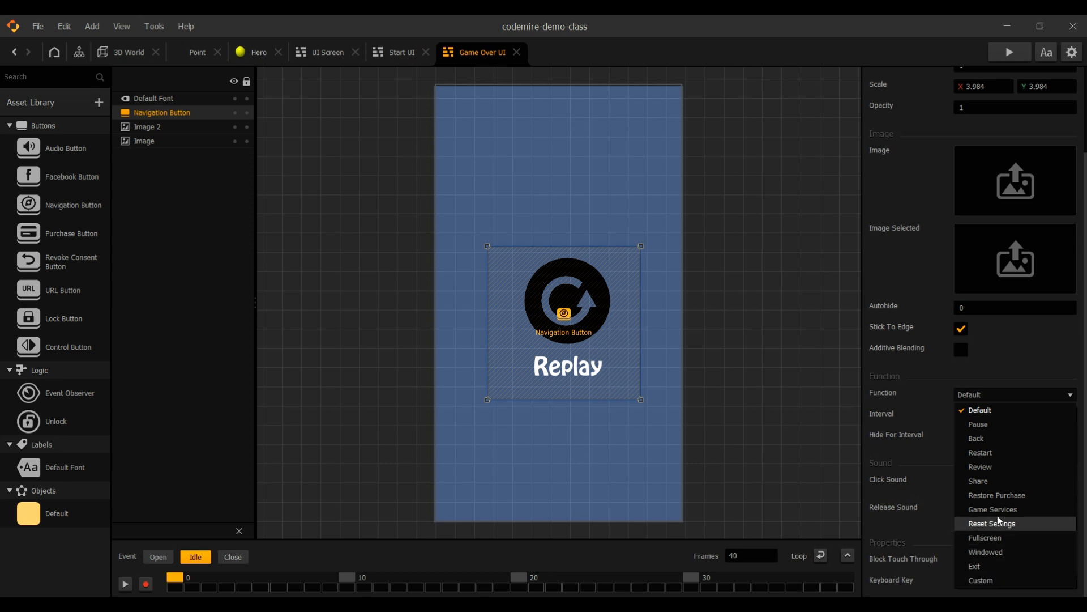
left_click(994, 397)
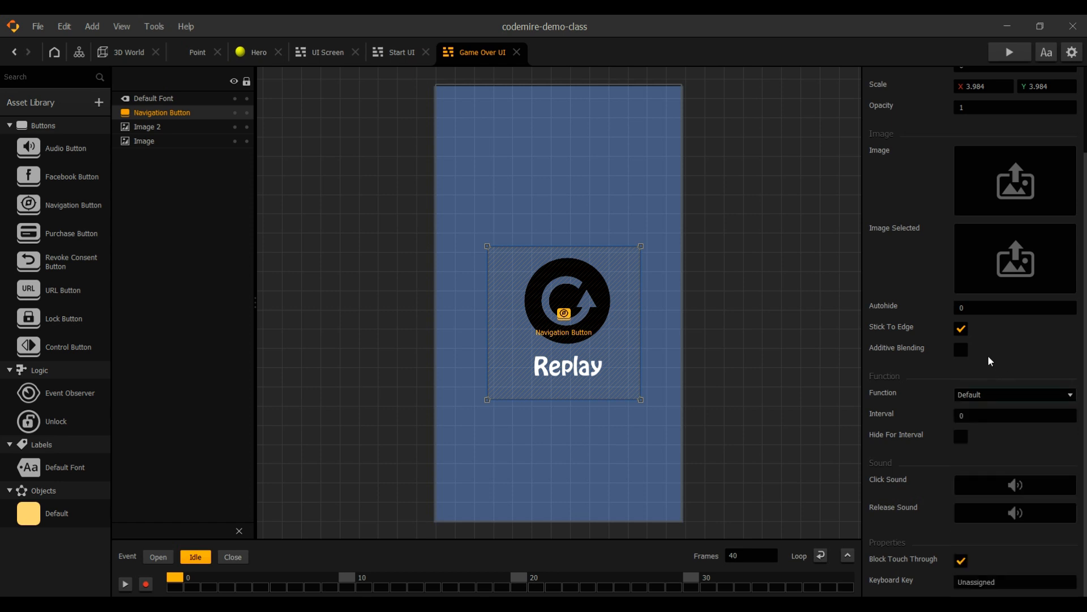
key("ctrl+s")
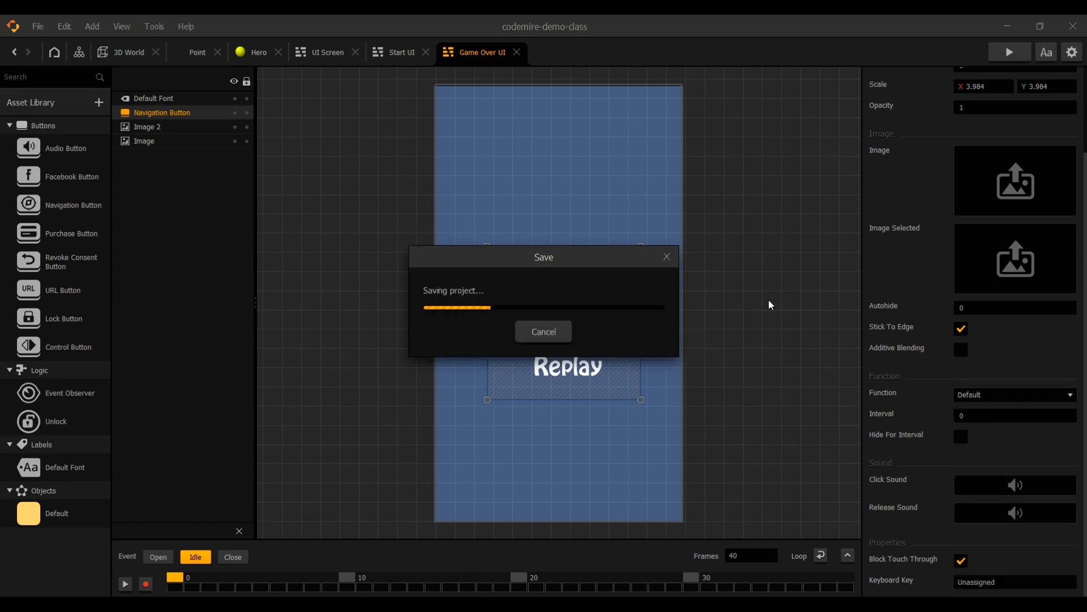